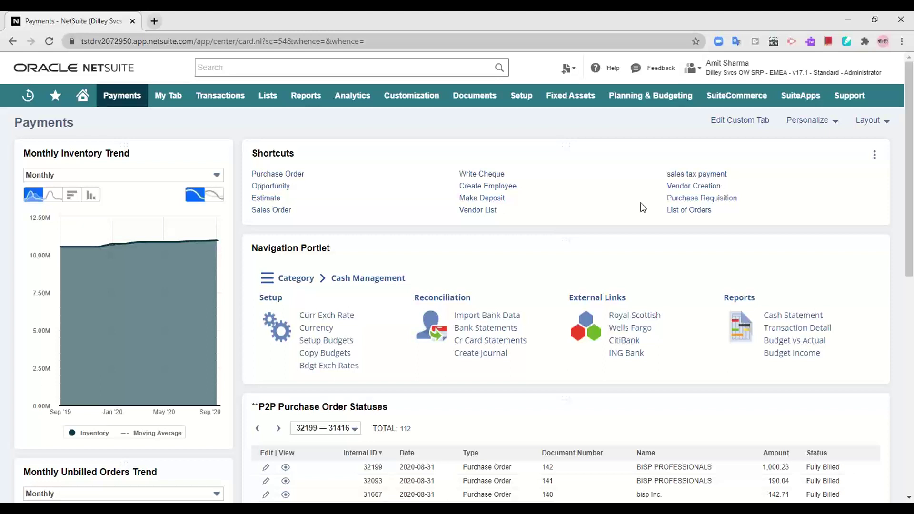
# Start a new vendor record from the Relationships lists
pyautogui.moveTo(270, 110)
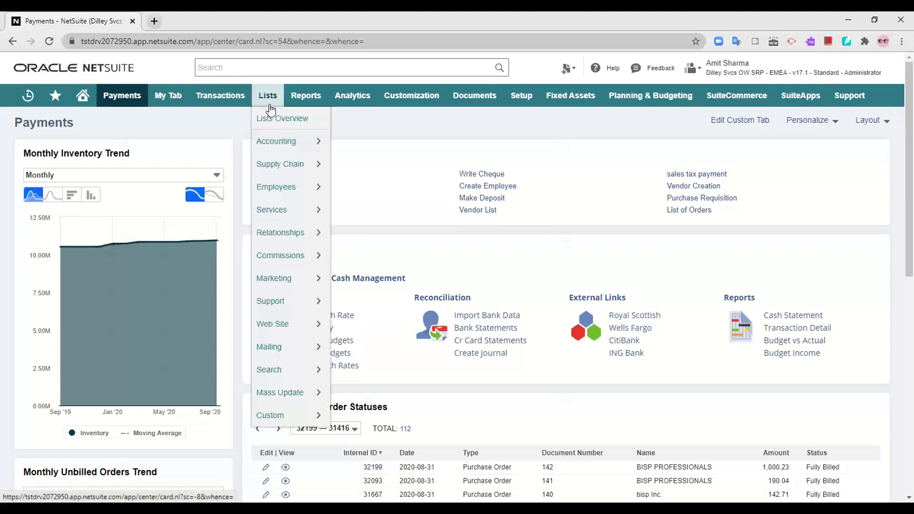
pyautogui.moveTo(311, 237)
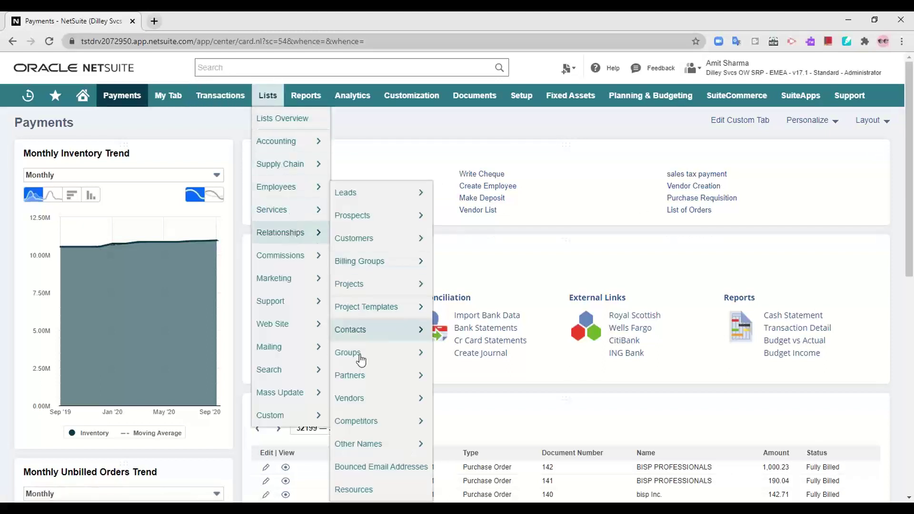
pyautogui.moveTo(373, 405)
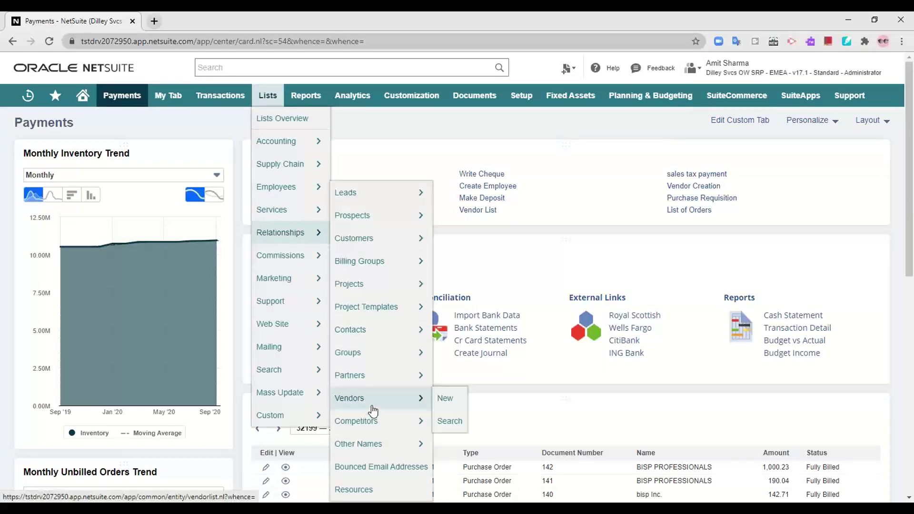
pyautogui.click(446, 404)
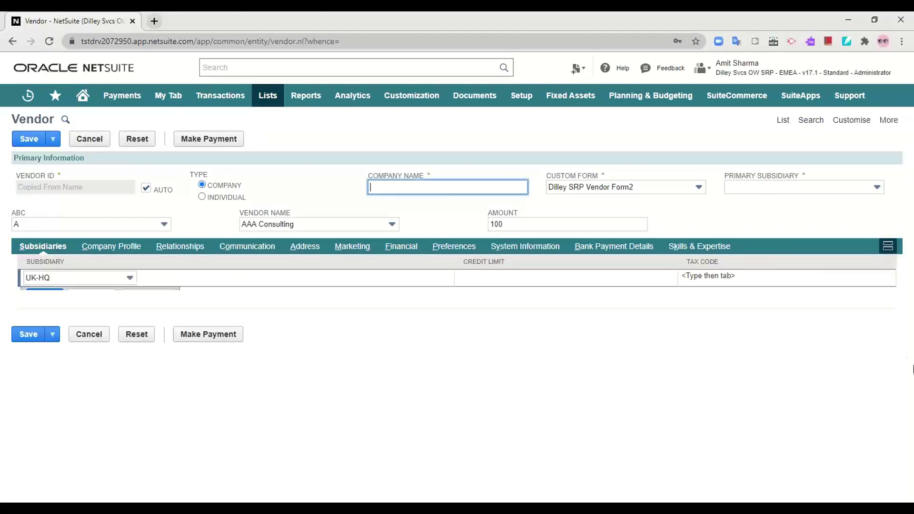
# Switch the vendor record's custom form to Standard Vendor Form
pyautogui.click(637, 189)
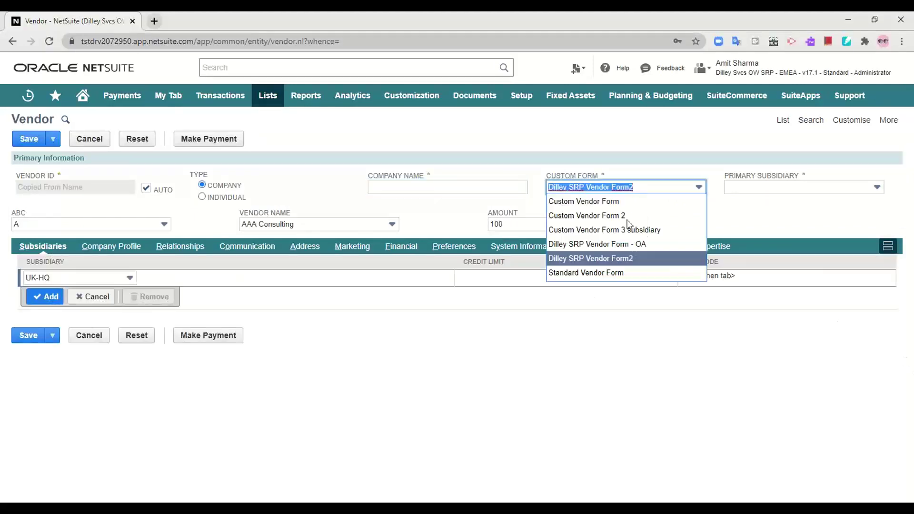
pyautogui.click(604, 273)
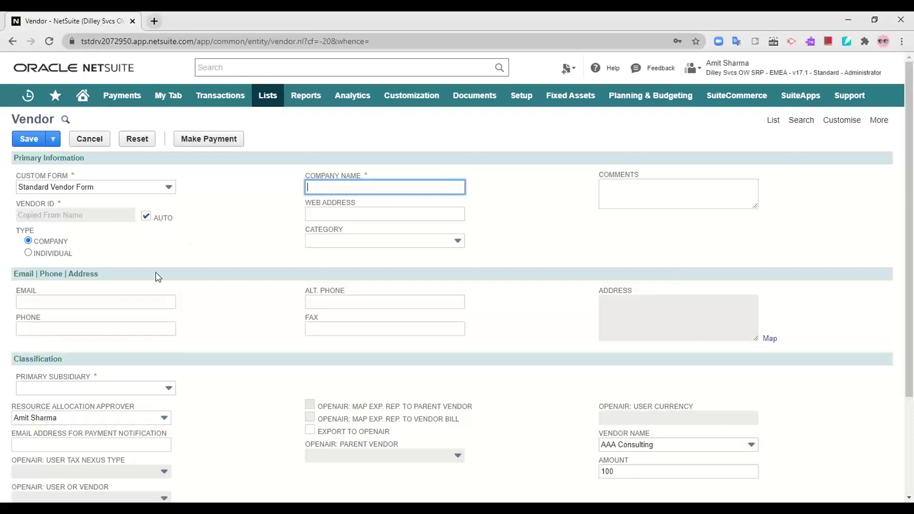
pyautogui.scroll(-1, 157, 275)
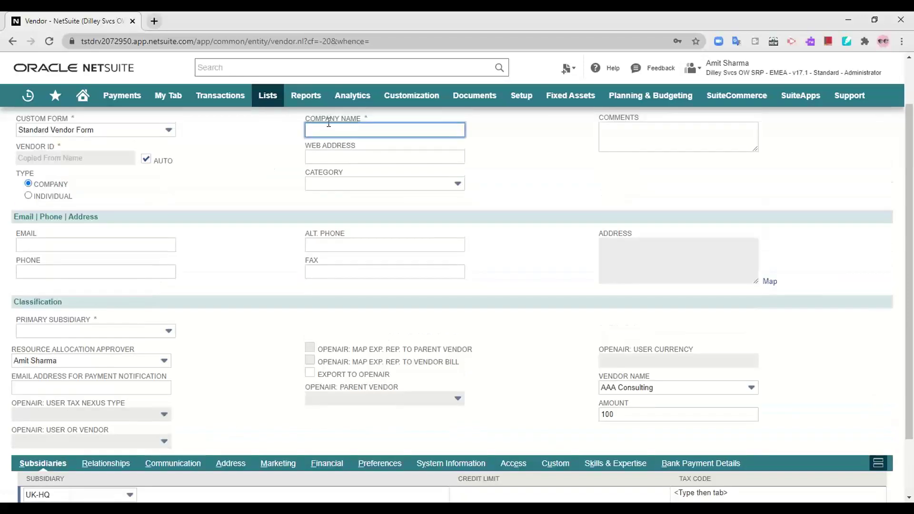
pyautogui.scroll(1, 531, 243)
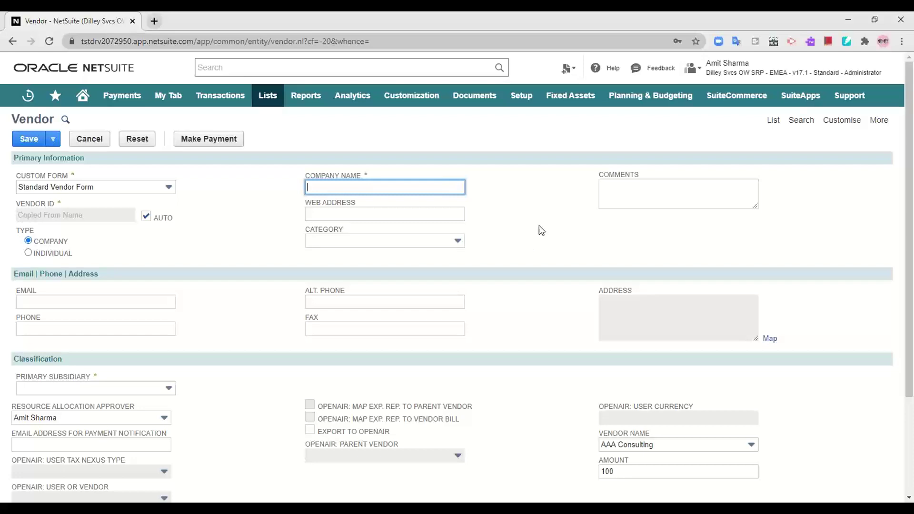
# Enter BISP Vendor demo as the vendor's company name
pyautogui.write('BISP')
pyautogui.write('Vendor demo')
pyautogui.click(471, 259)
# Examine the web address, category choices, email, phone, alternate phone and fax fields without filling them in
pyautogui.click(384, 212)
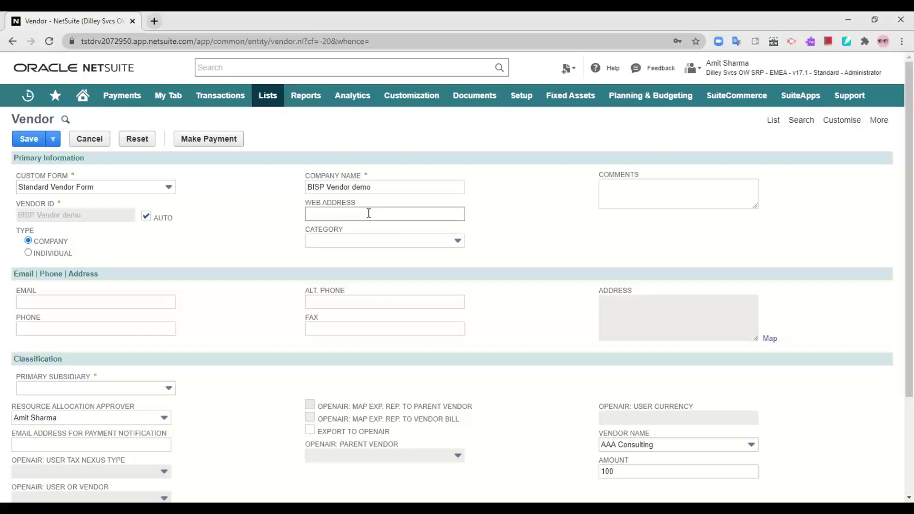
pyautogui.click(375, 243)
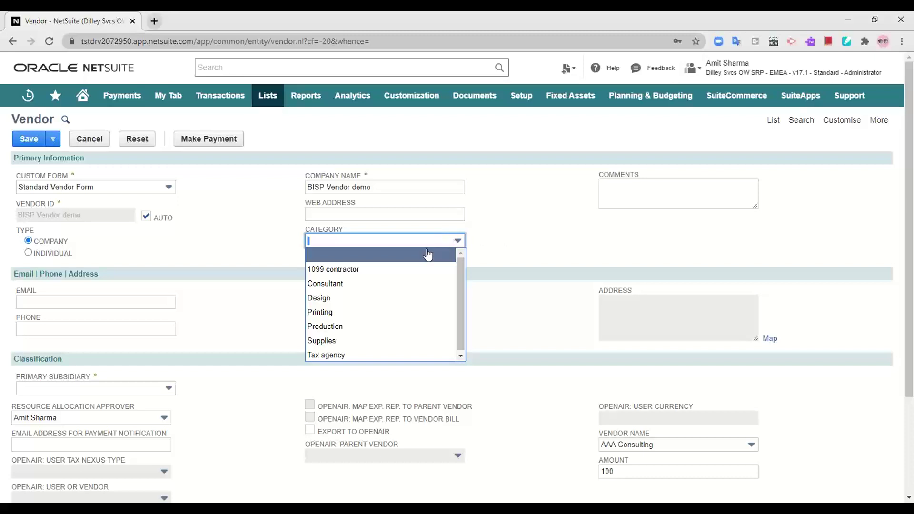
pyautogui.click(186, 245)
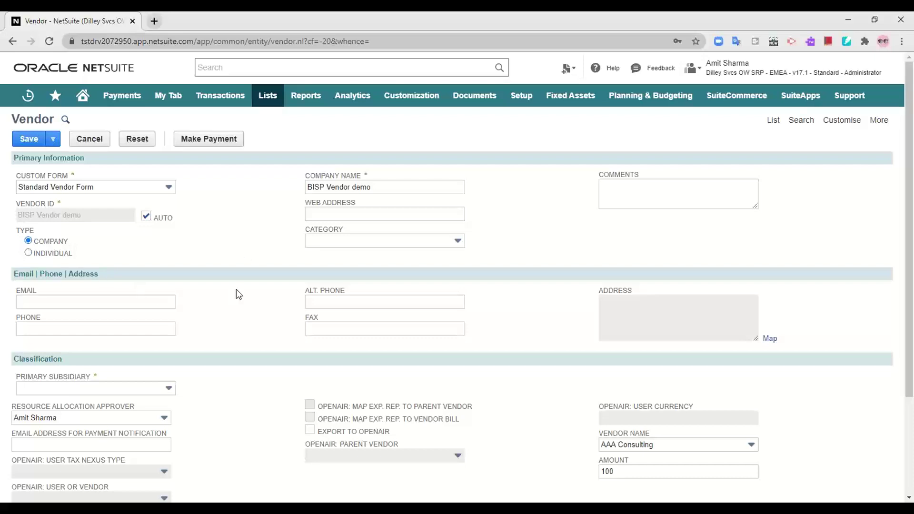
pyautogui.scroll(-1, 200, 299)
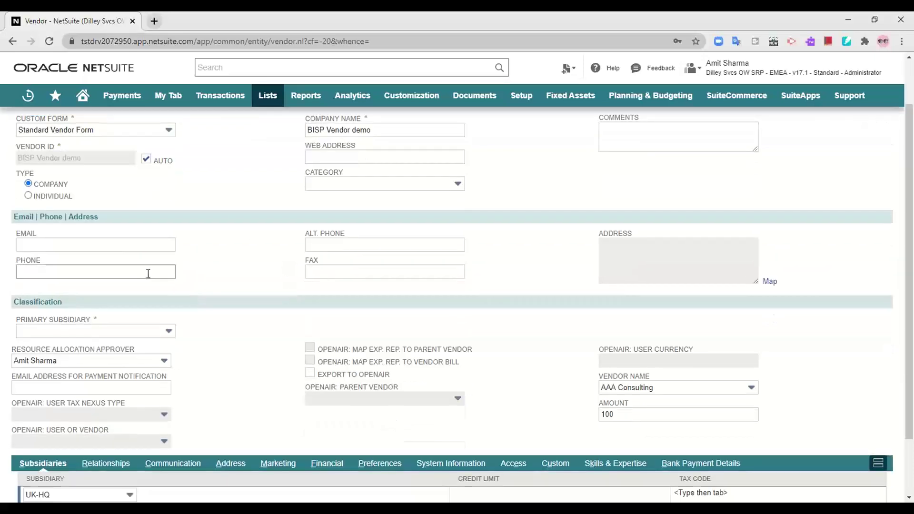
pyautogui.click(100, 245)
pyautogui.click(109, 270)
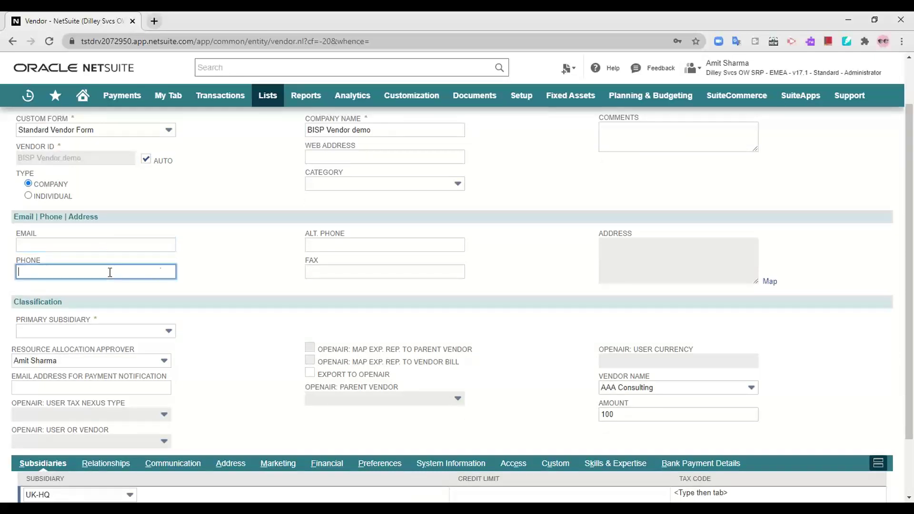
pyautogui.click(335, 245)
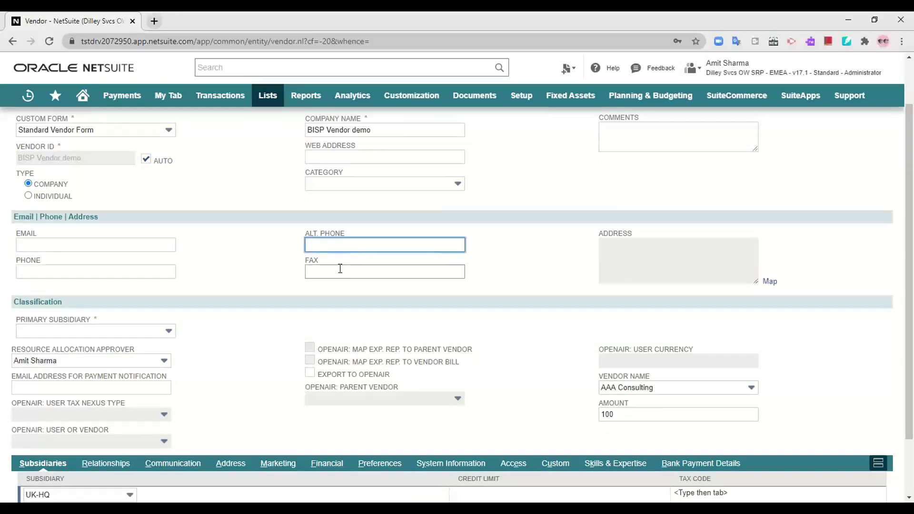
pyautogui.click(412, 272)
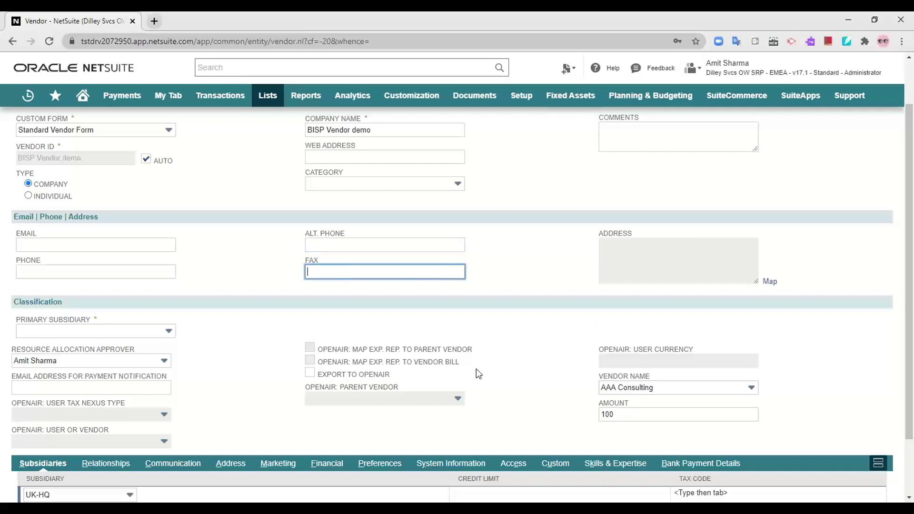
# Set the vendor's primary subsidiary to US - West
pyautogui.scroll(-1, 345, 316)
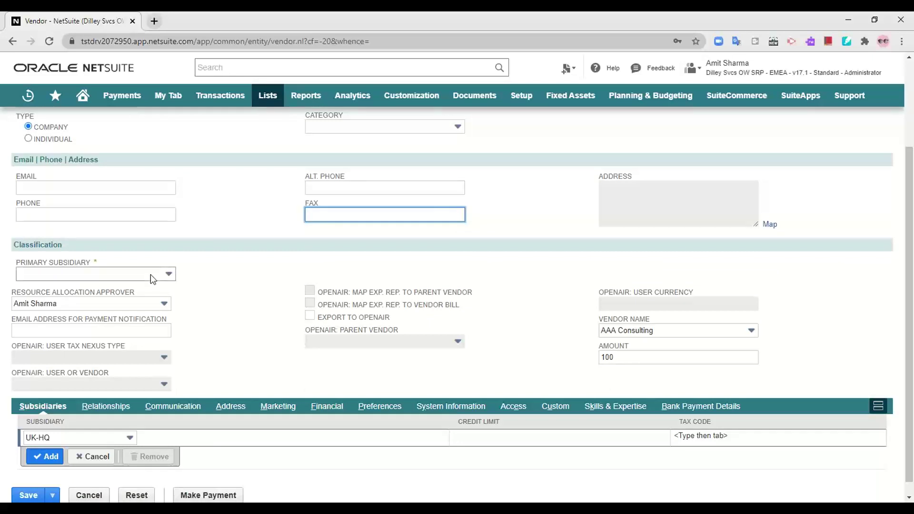
pyautogui.click(140, 274)
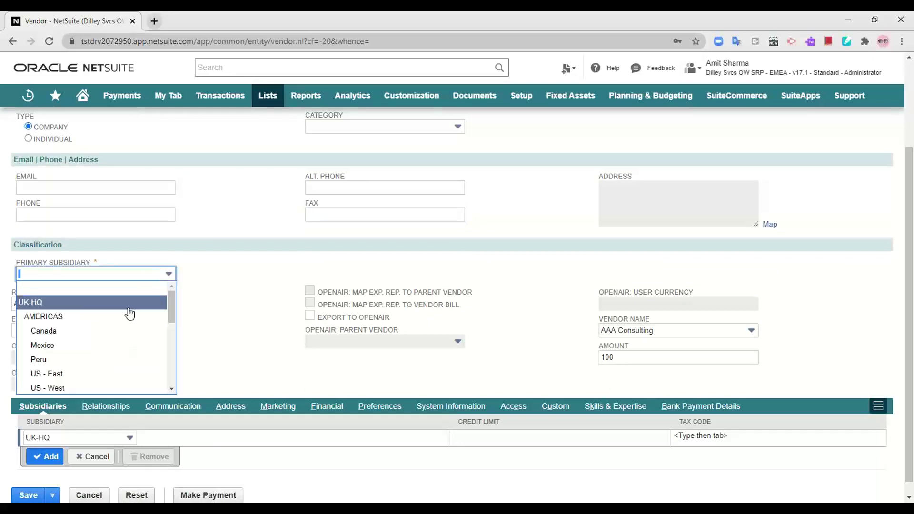
pyautogui.click(227, 310)
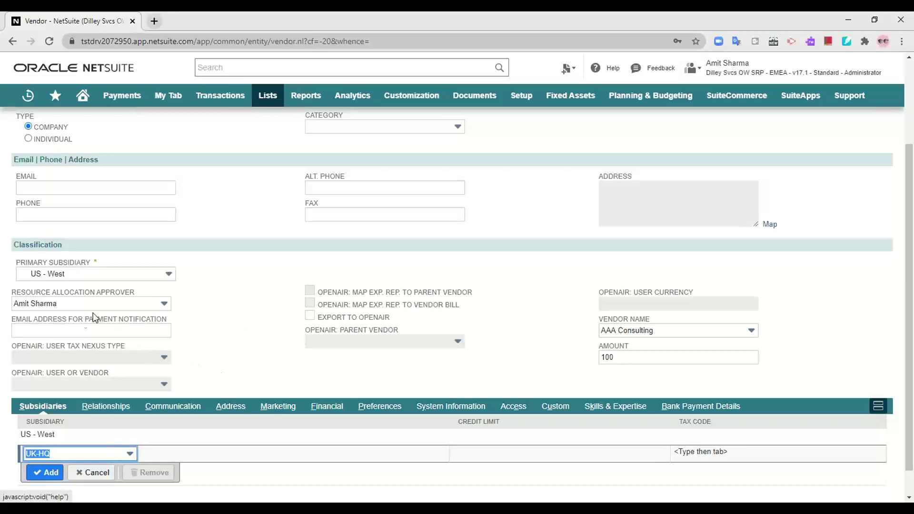
pyautogui.click(141, 334)
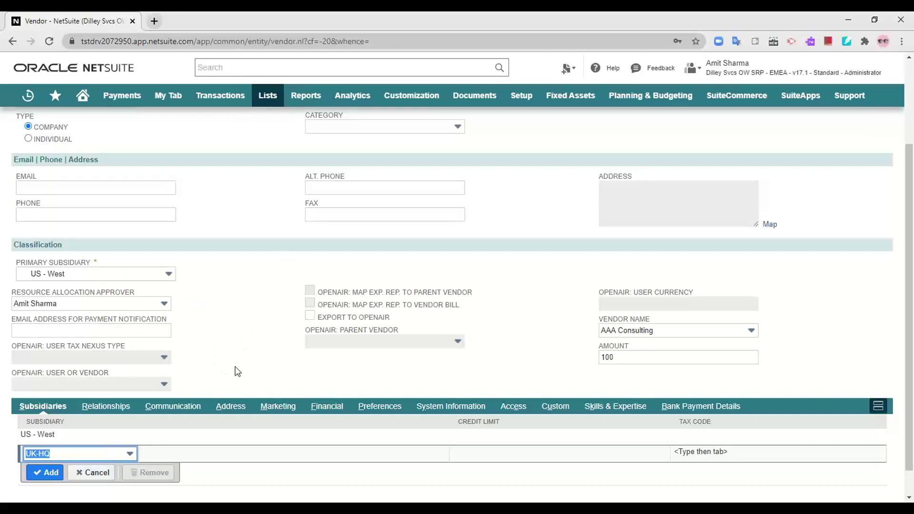
# Add US - East as an additional subsidiary line for the vendor
pyautogui.scroll(-1, 234, 372)
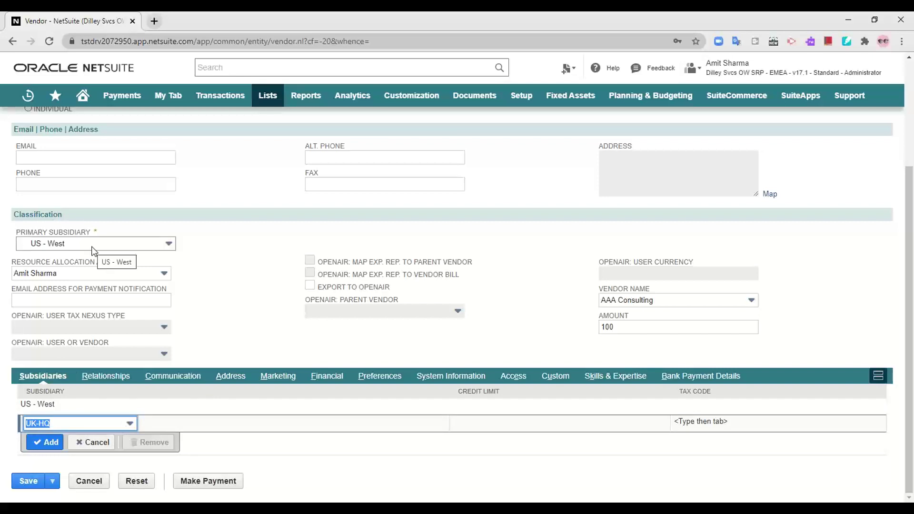
pyautogui.click(135, 426)
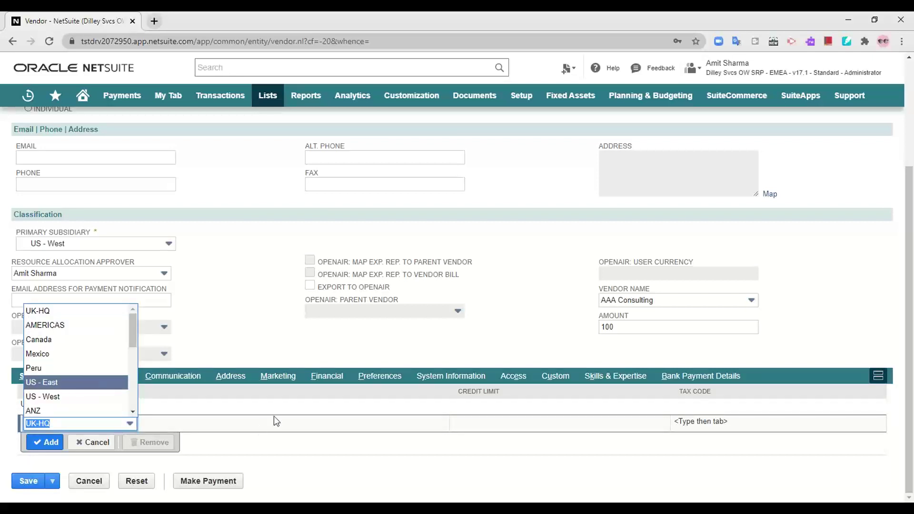
pyautogui.click(92, 386)
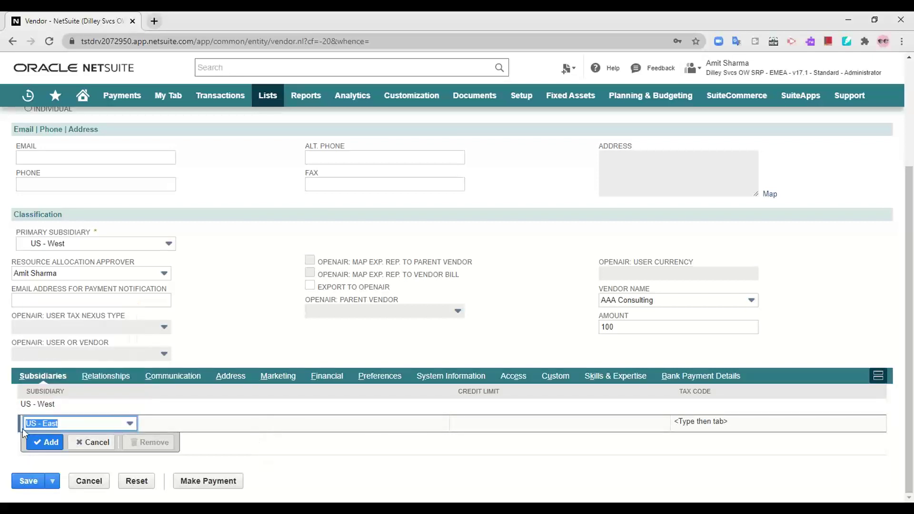
pyautogui.click(43, 440)
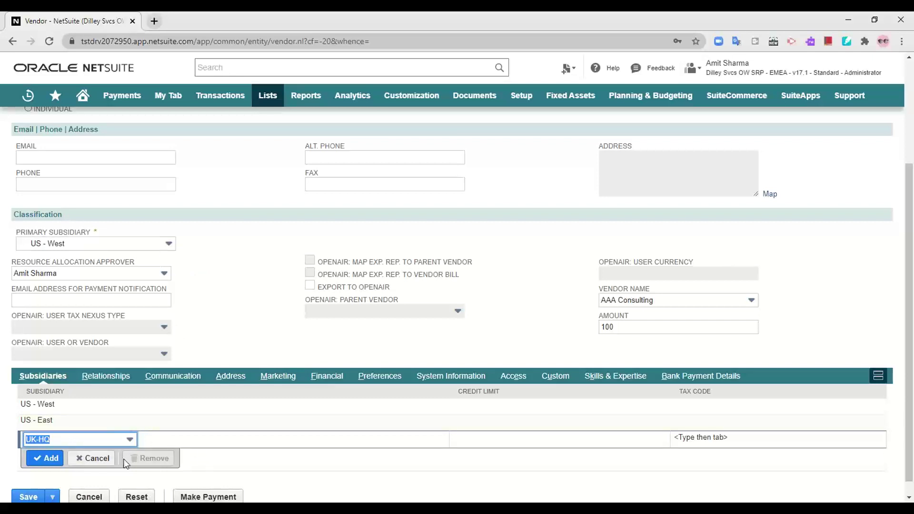
# Review the vendor's Relationships, Communication, Address and Marketing sections, including the subscription settings
pyautogui.click(107, 377)
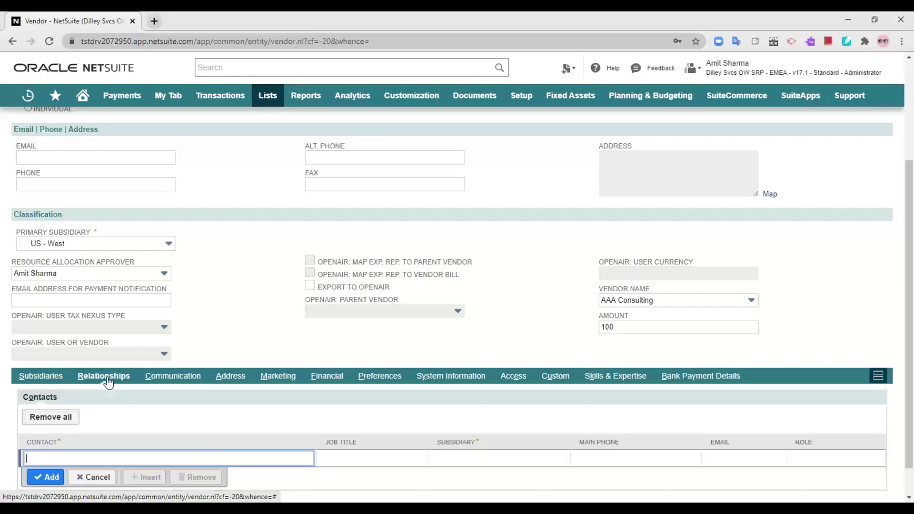
pyautogui.scroll(-1, 148, 415)
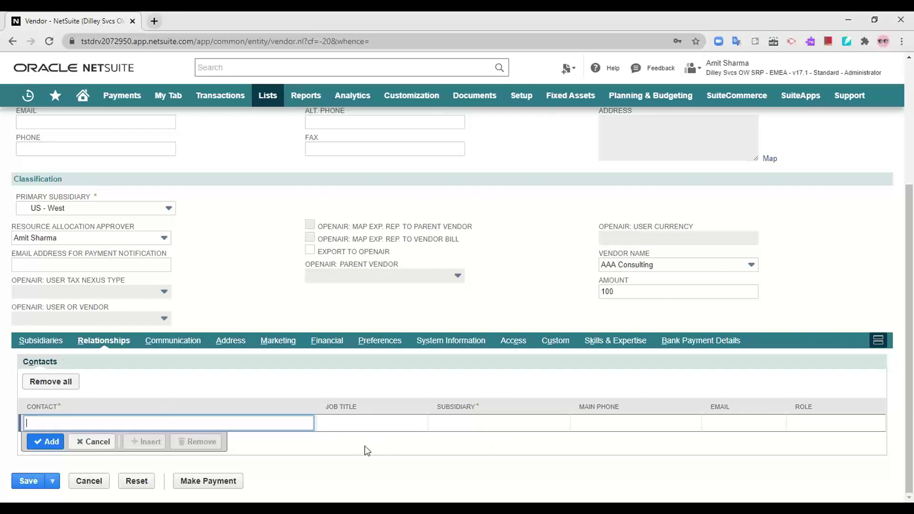
pyautogui.click(171, 341)
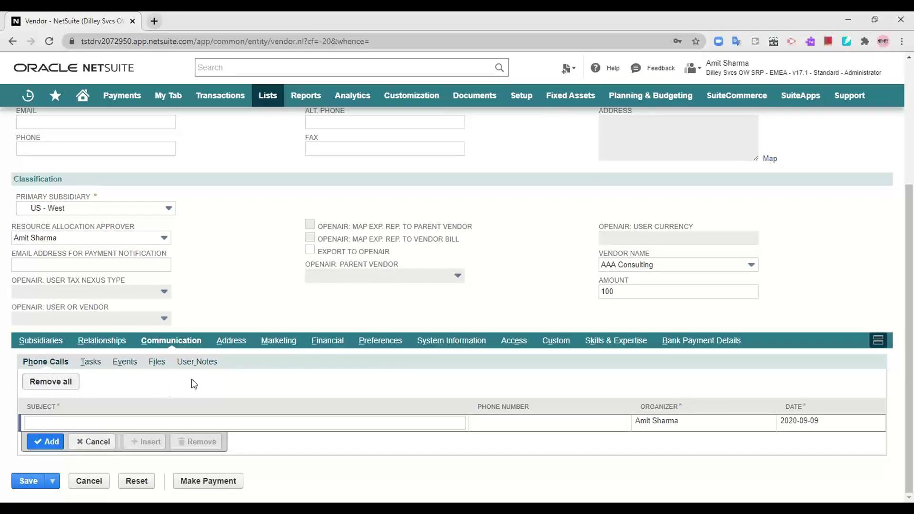
pyautogui.click(229, 342)
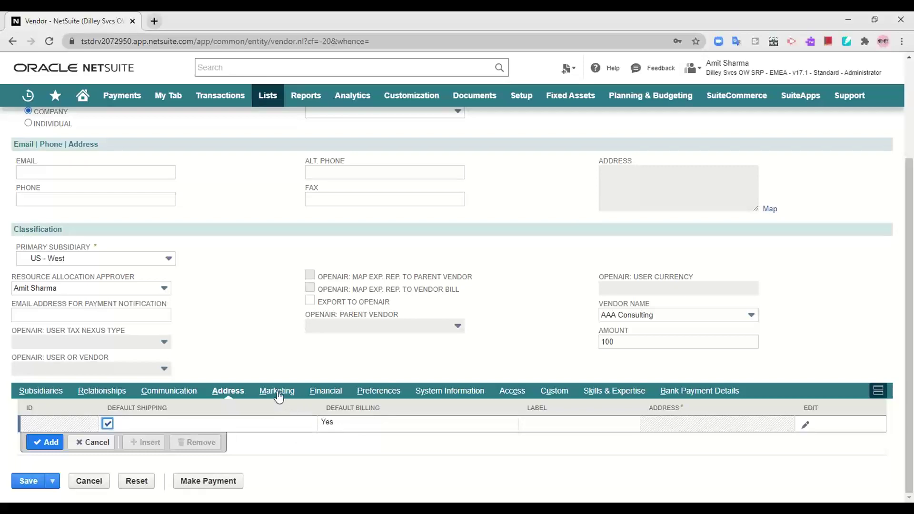
pyautogui.click(277, 391)
pyautogui.scroll(-2, 281, 460)
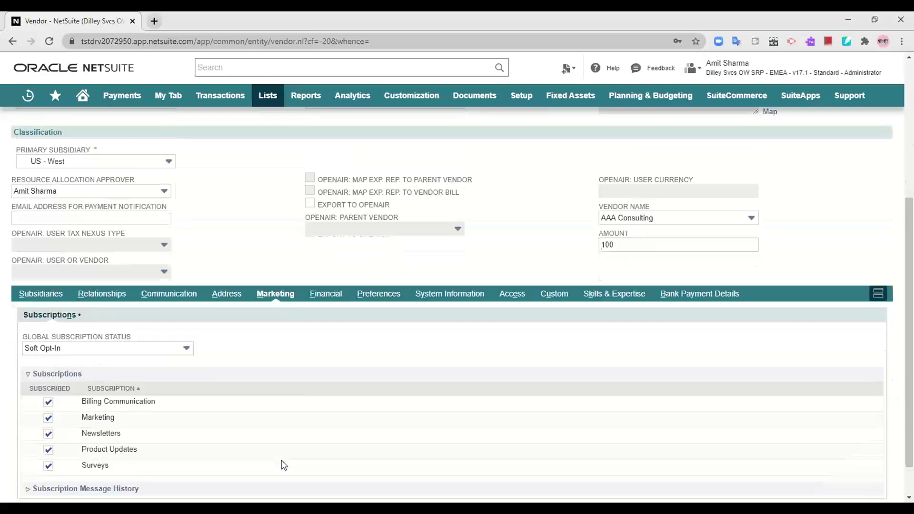
pyautogui.scroll(-1, 284, 464)
pyautogui.scroll(1, 273, 377)
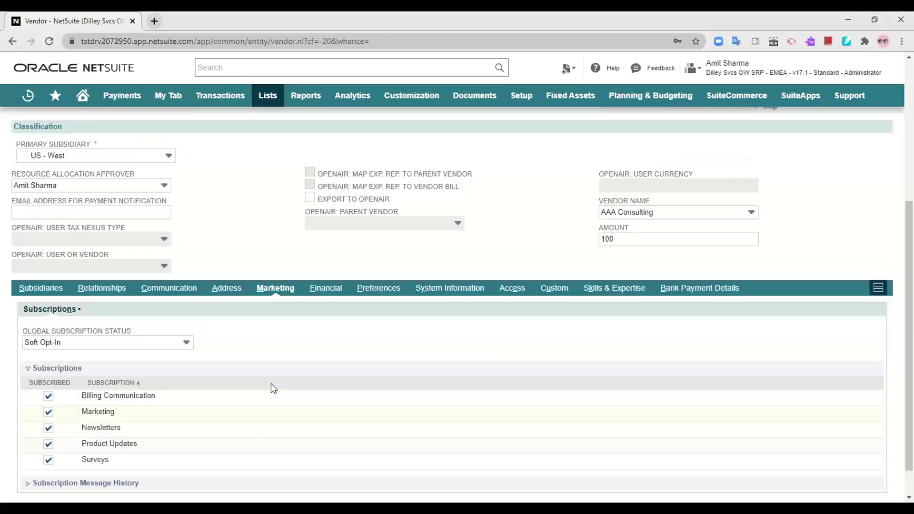
# Review the vendor's financial account information, including the choices for default payables account and default expense account
pyautogui.click(326, 312)
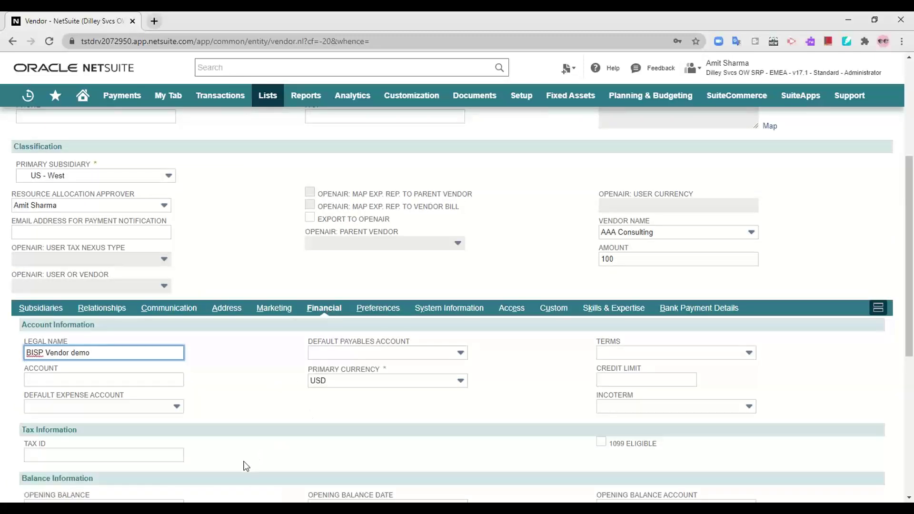
pyautogui.scroll(-1, 246, 467)
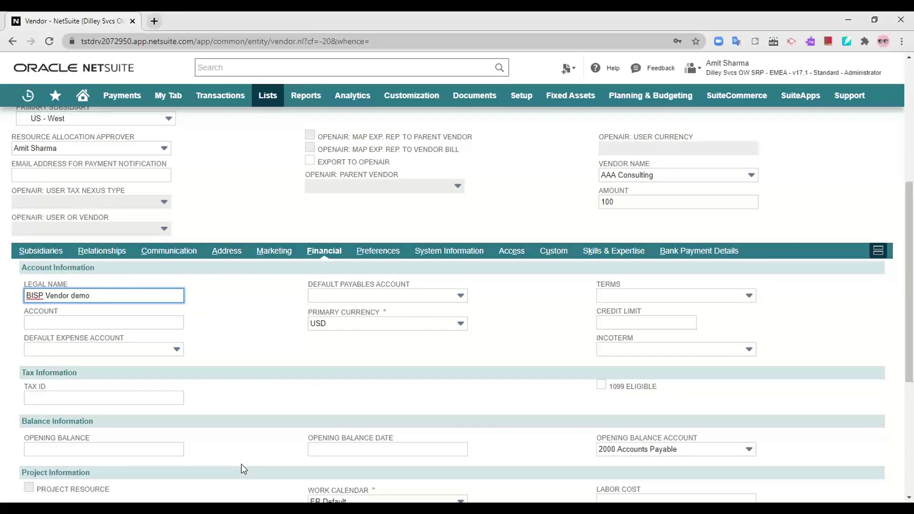
pyautogui.click(353, 299)
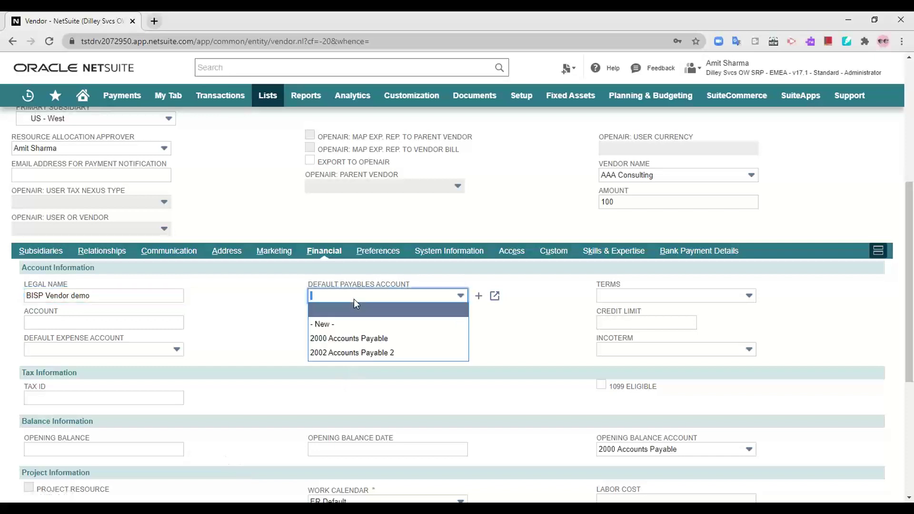
pyautogui.click(353, 299)
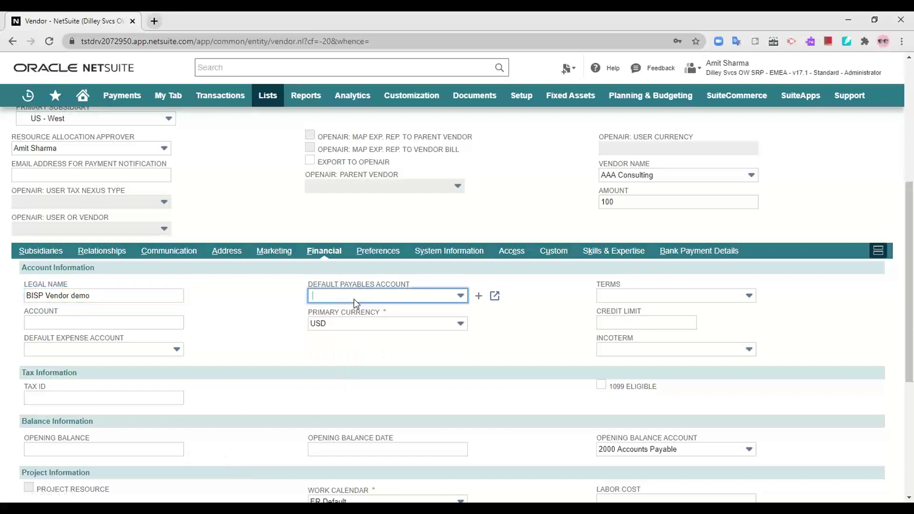
pyautogui.click(171, 356)
pyautogui.click(172, 356)
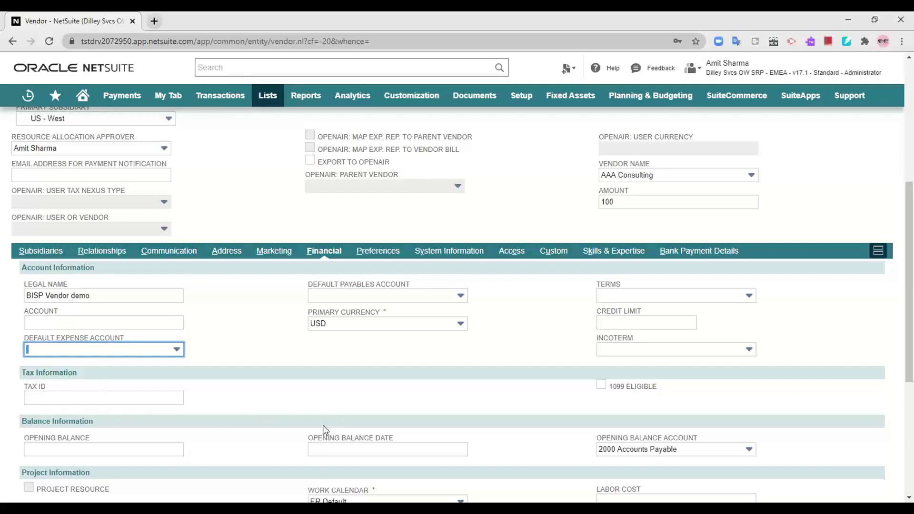
# Examine the vendor's opening balance, project information, bill matching, currencies and hourly rates fields without filling them in
pyautogui.scroll(-3, 323, 425)
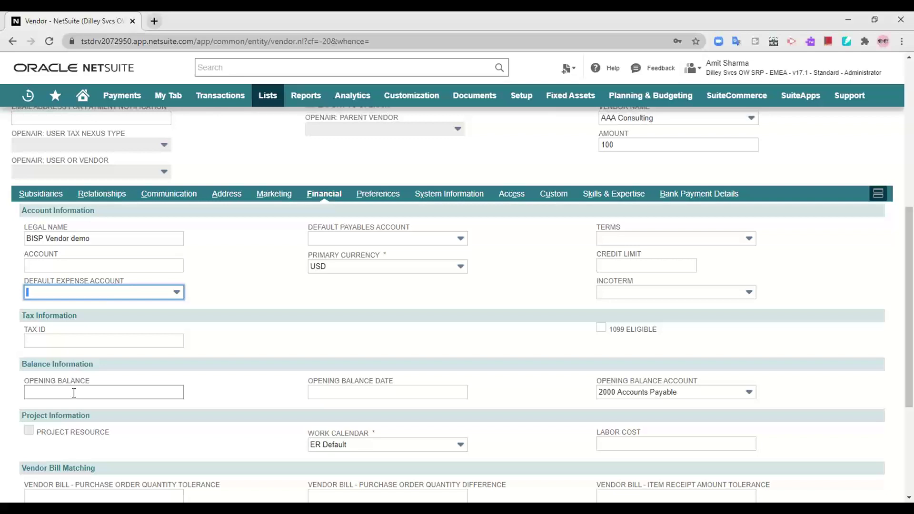
pyautogui.click(86, 392)
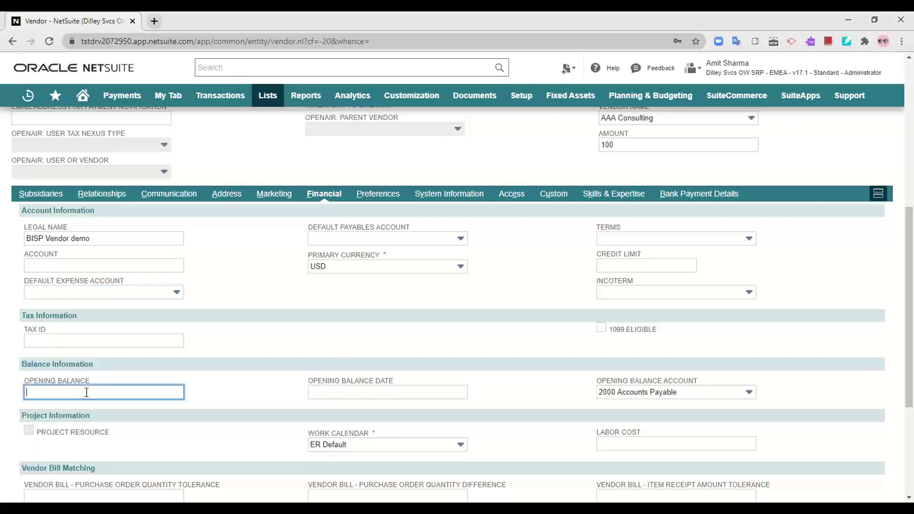
pyautogui.click(433, 387)
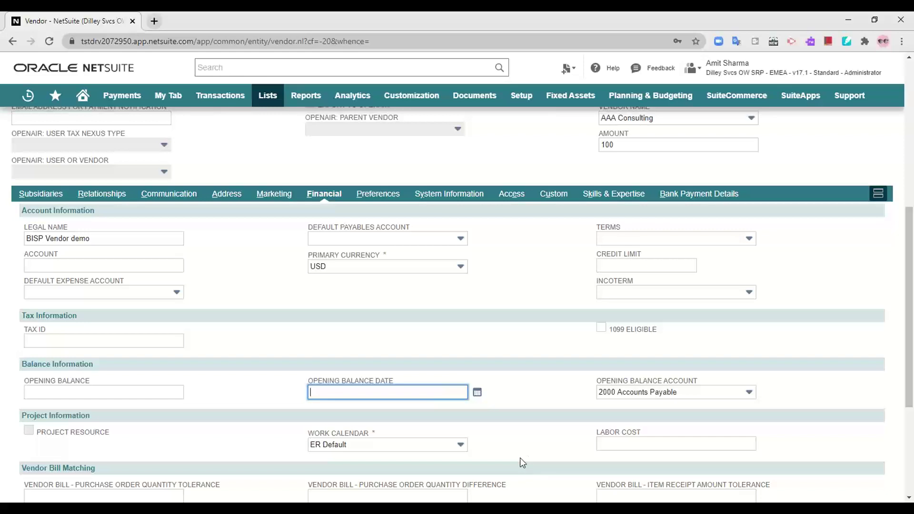
pyautogui.scroll(-1, 520, 458)
pyautogui.scroll(-1, 522, 462)
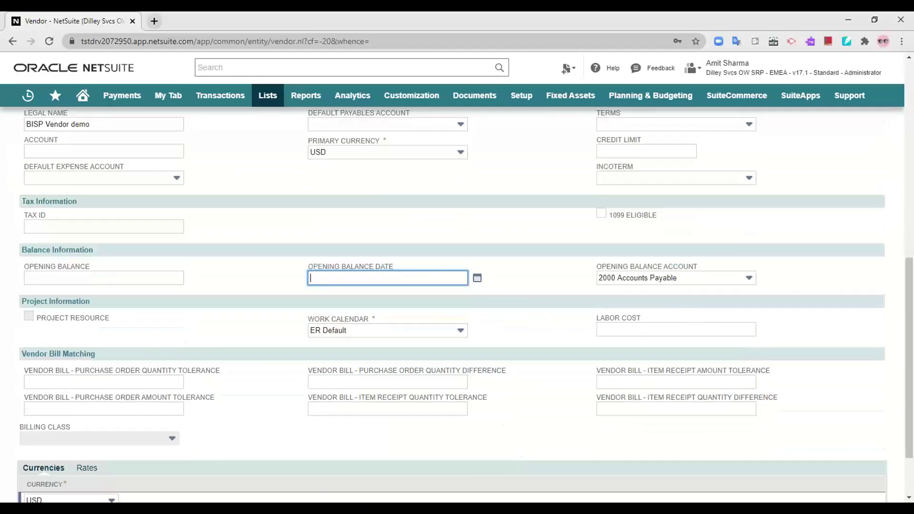
pyautogui.scroll(-1, 313, 468)
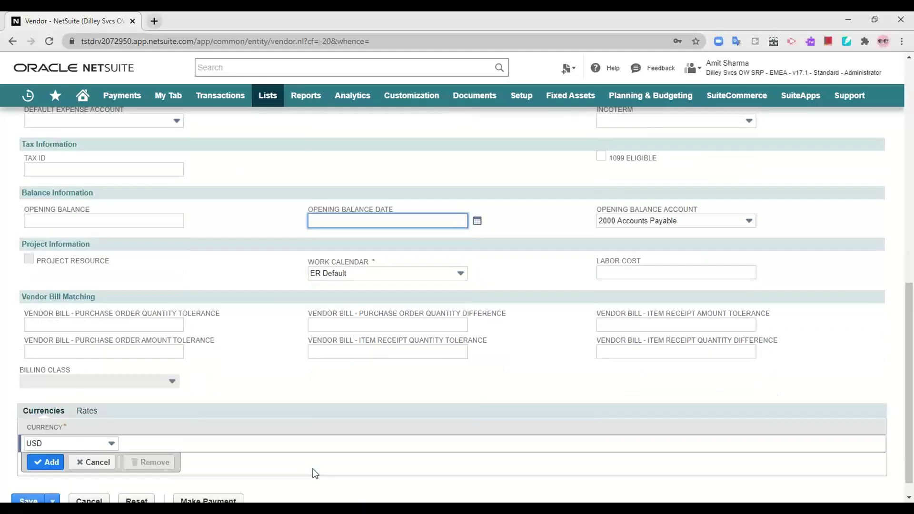
pyautogui.click(85, 411)
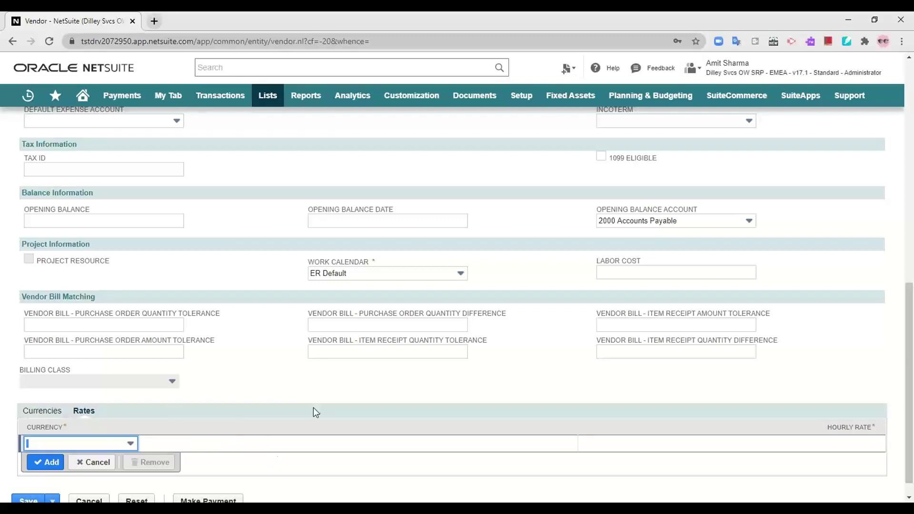
# Review the vendor's Preferences section, checking the email preference choices and the Print on Cheque As field
pyautogui.scroll(6, 314, 407)
pyautogui.click(374, 309)
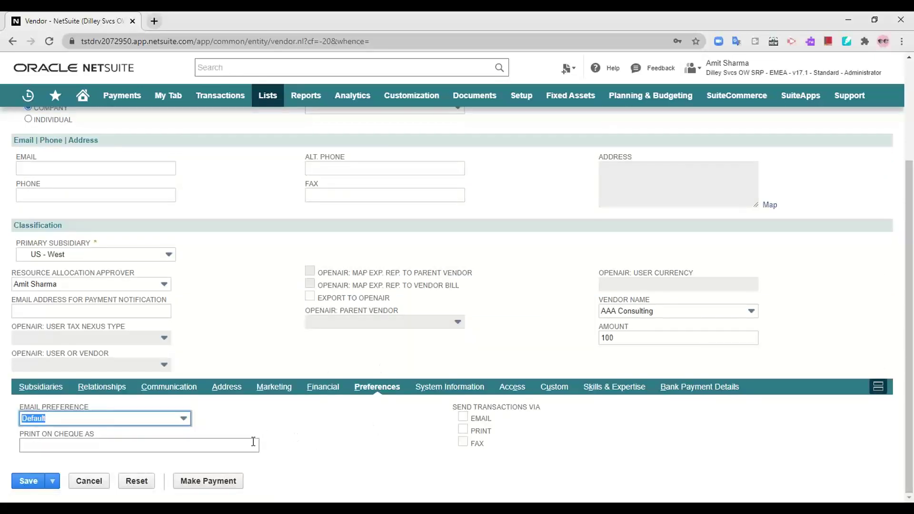
pyautogui.click(142, 419)
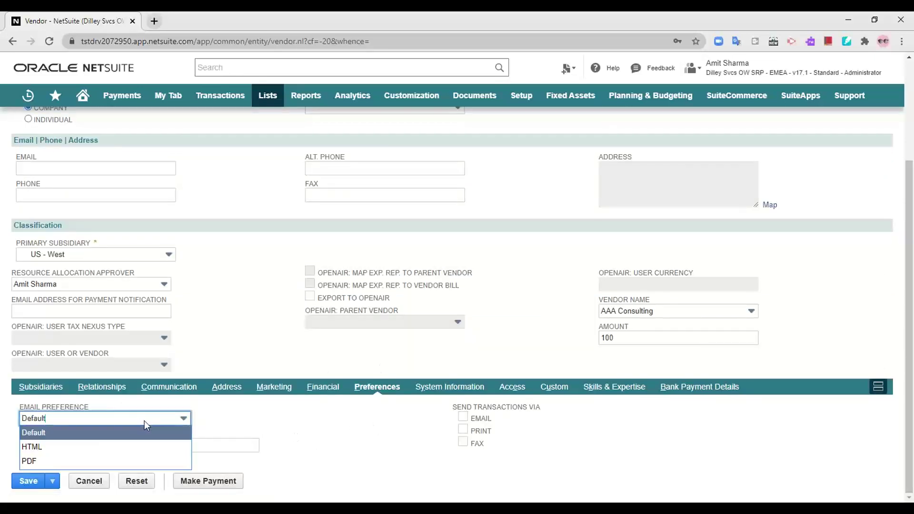
pyautogui.click(144, 421)
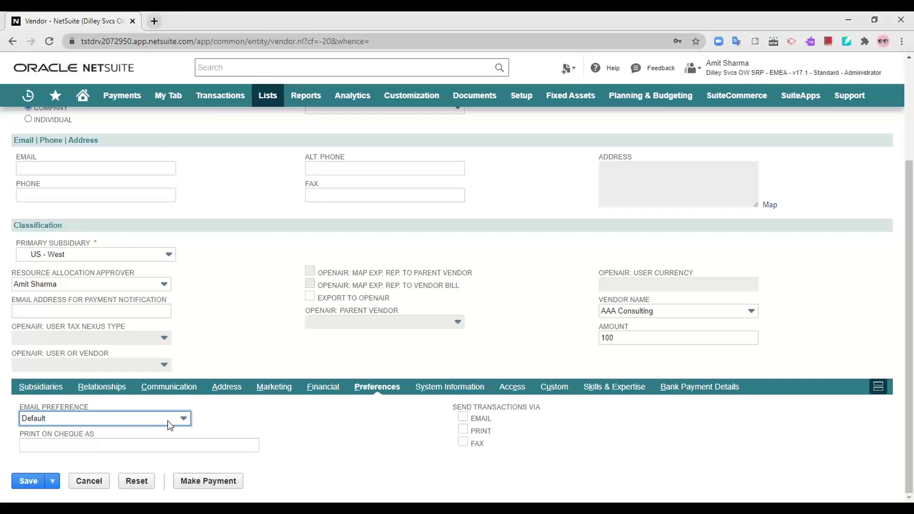
pyautogui.click(168, 420)
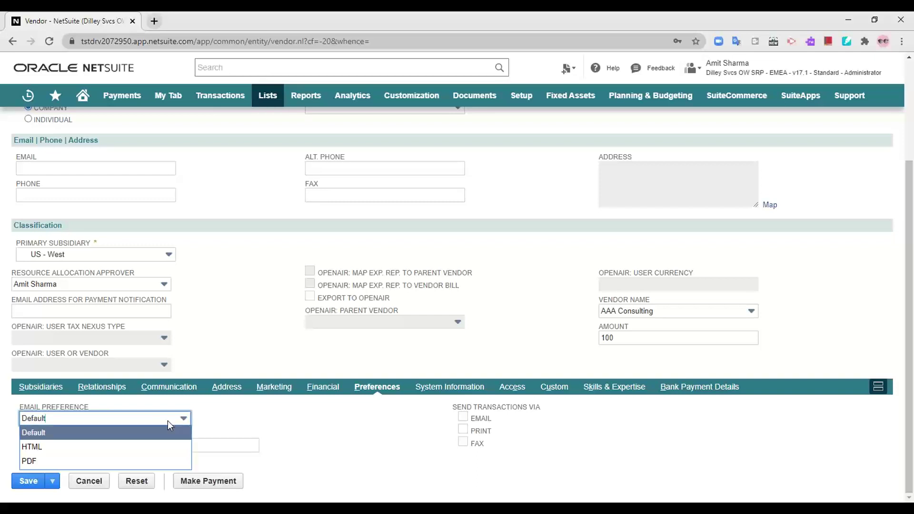
pyautogui.click(167, 421)
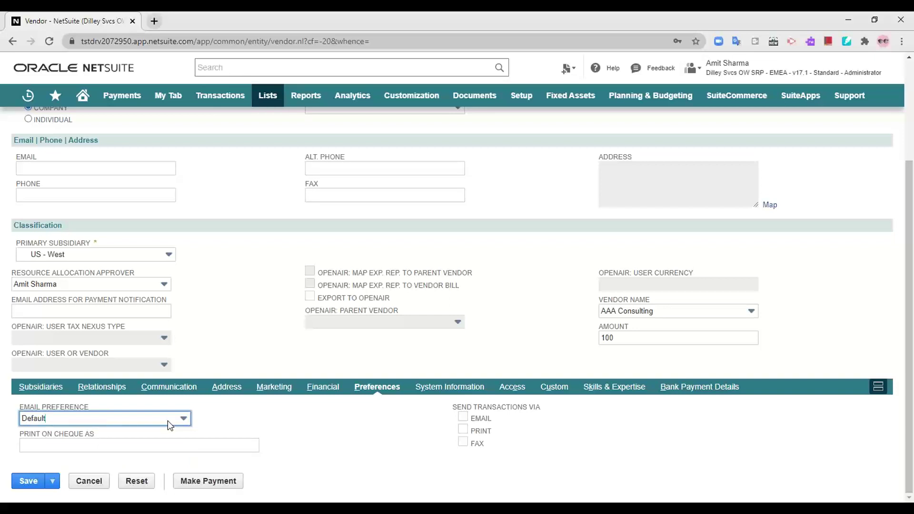
pyautogui.click(161, 447)
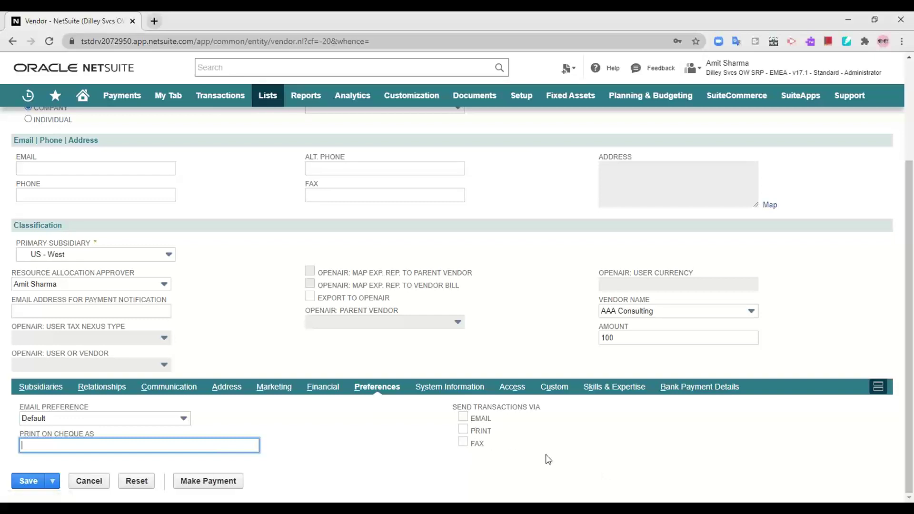
# Review the vendor's System Information, Access, Custom, Skills & Expertise and Bank Payment Details sections
pyautogui.click(450, 386)
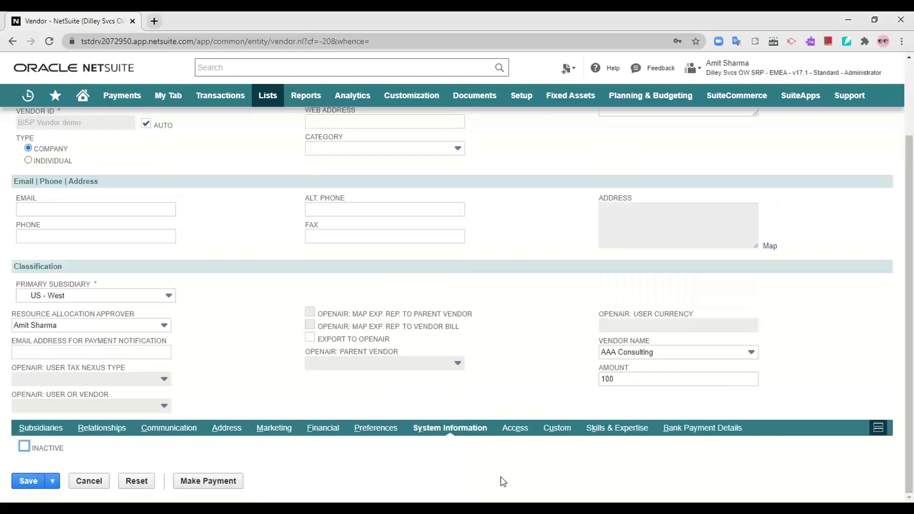
pyautogui.click(521, 430)
pyautogui.scroll(-2, 522, 428)
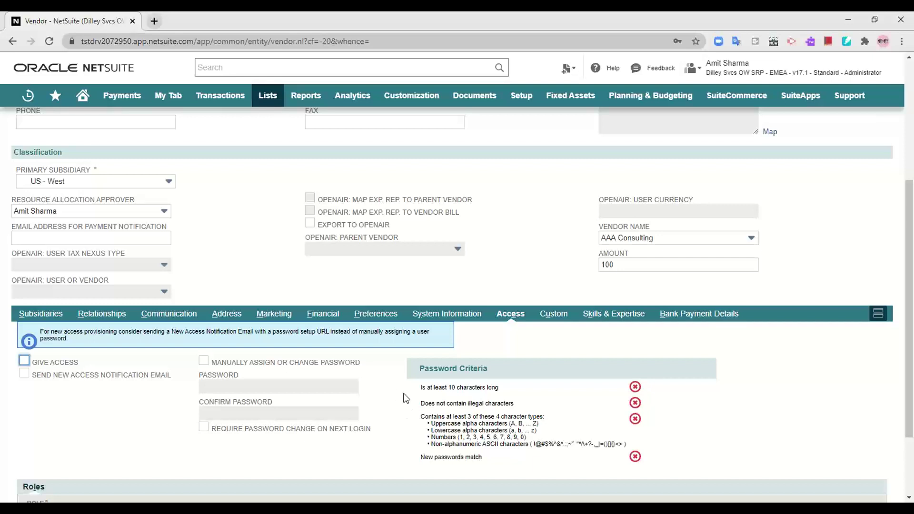
pyautogui.click(555, 316)
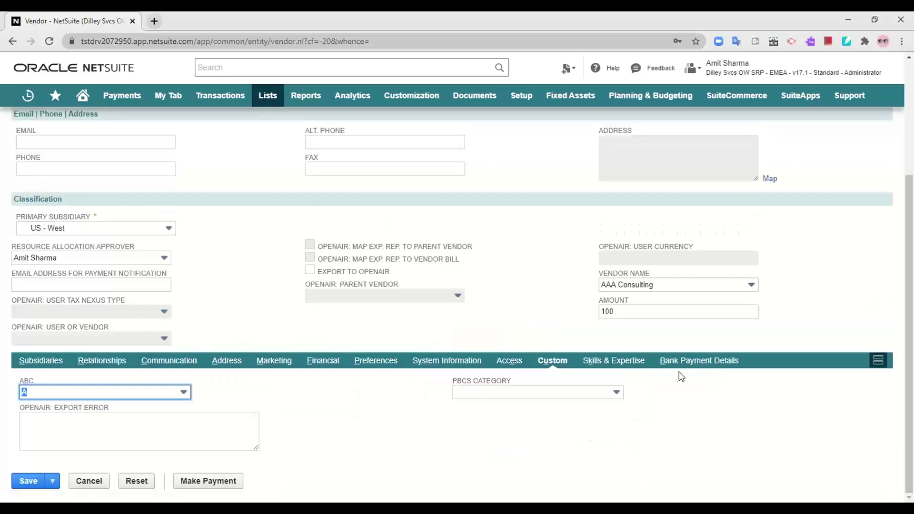
pyautogui.click(614, 364)
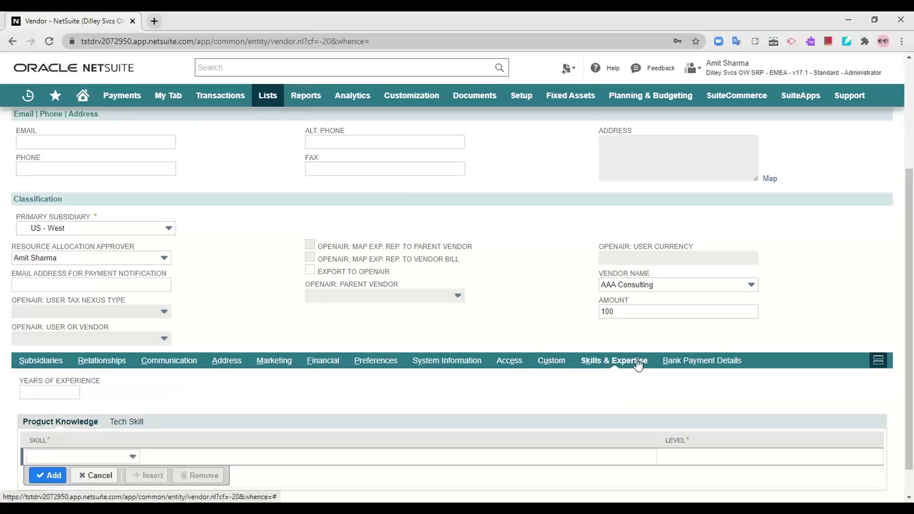
pyautogui.click(700, 362)
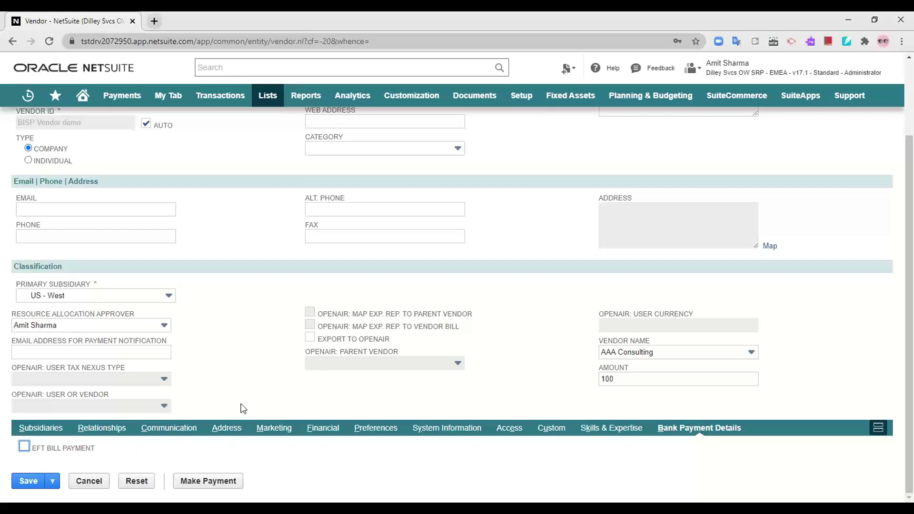
pyautogui.scroll(3, 402, 395)
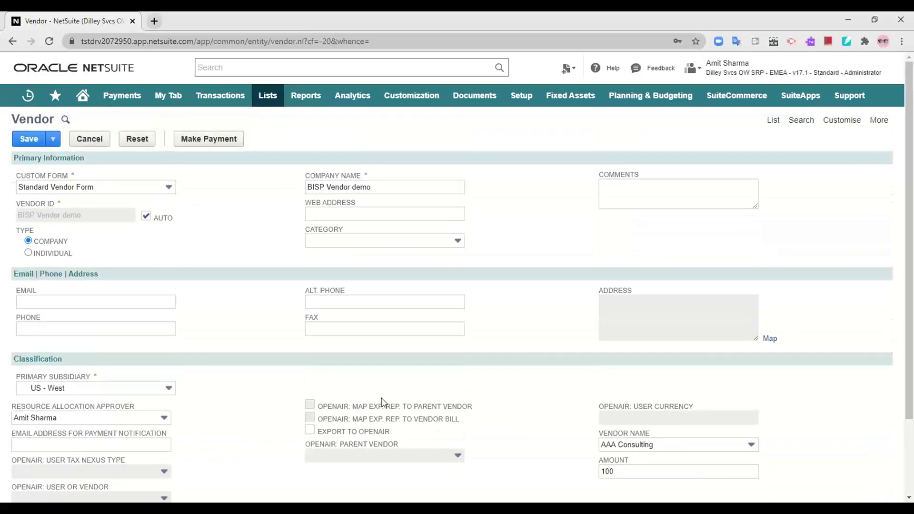
# Switch to PowerPoint to view the procure-to-pay Process slide, and return to the NetSuite vendor form
pyautogui.click(42, 305)
pyautogui.hotkey('alt', 'Tab')
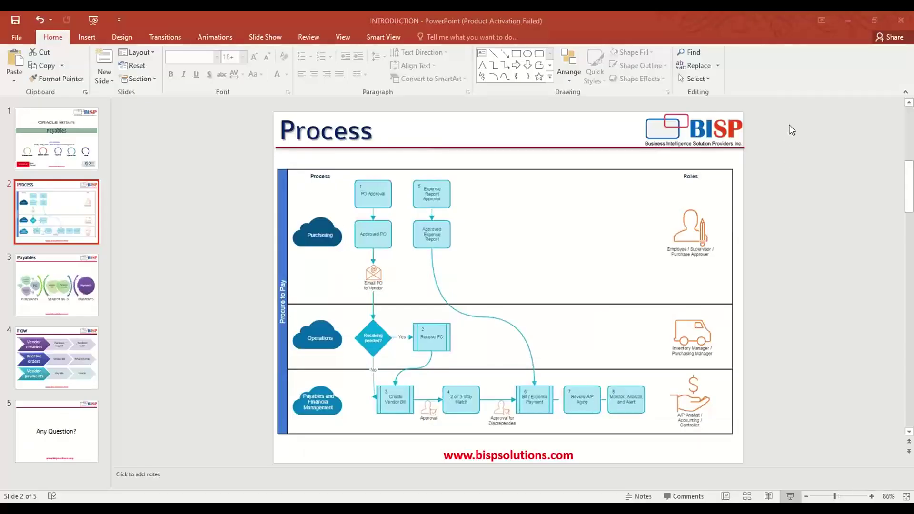
pyautogui.hotkey('alt', 'Tab')
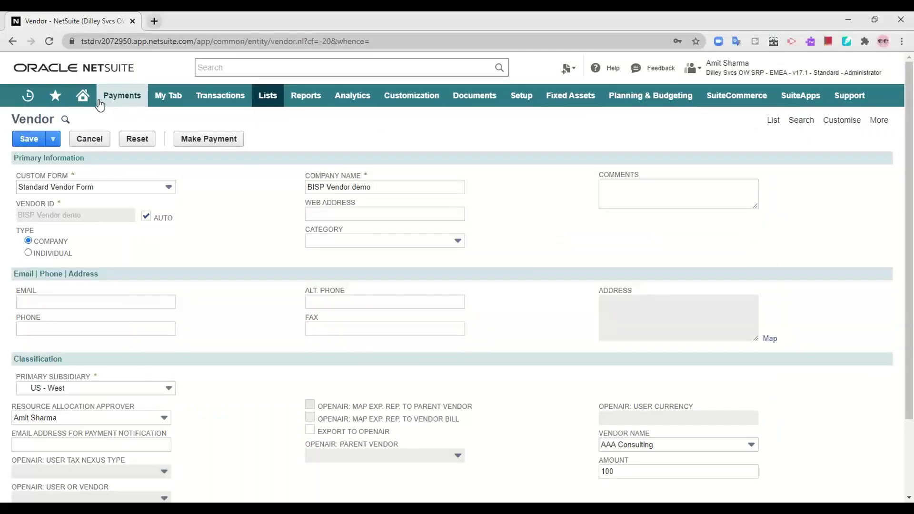
# Leave the vendor form without saving and start a new purchase requisition from the Payments overview
pyautogui.moveTo(117, 98)
pyautogui.click(120, 115)
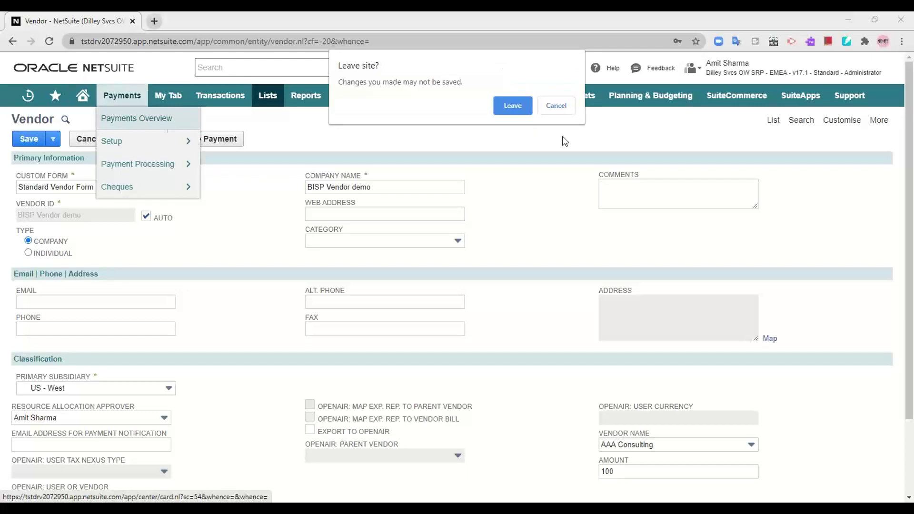
pyautogui.click(513, 106)
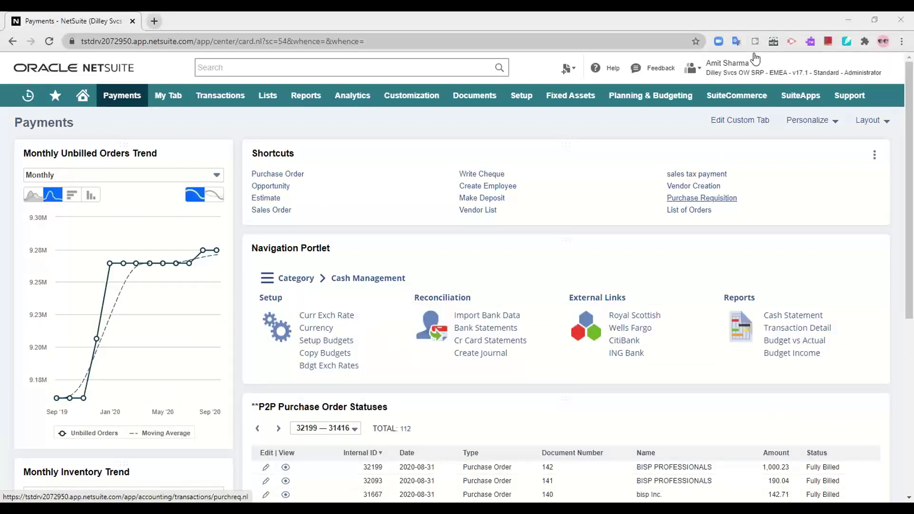
pyautogui.click(701, 199)
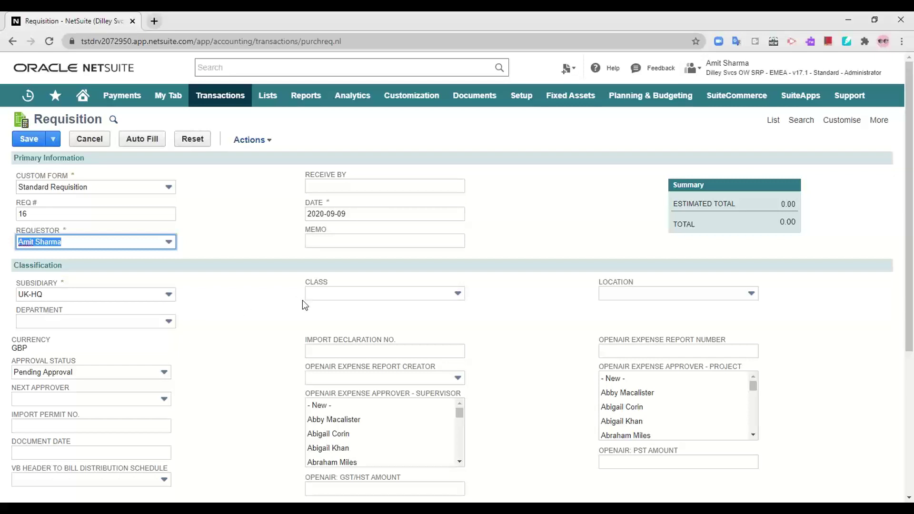
# Examine the requisition's requestor choices and the Receive By calendar without changing either field
pyautogui.moveTo(75, 249)
pyautogui.click(76, 245)
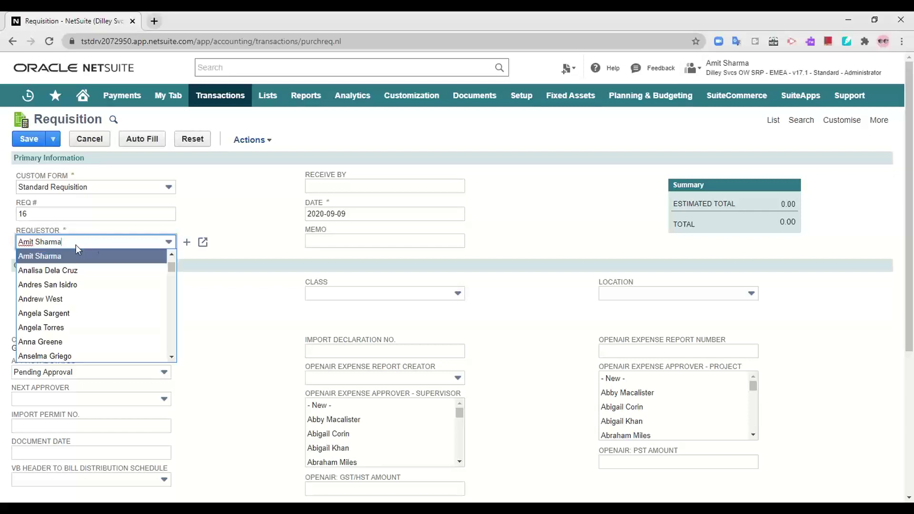
pyautogui.click(97, 246)
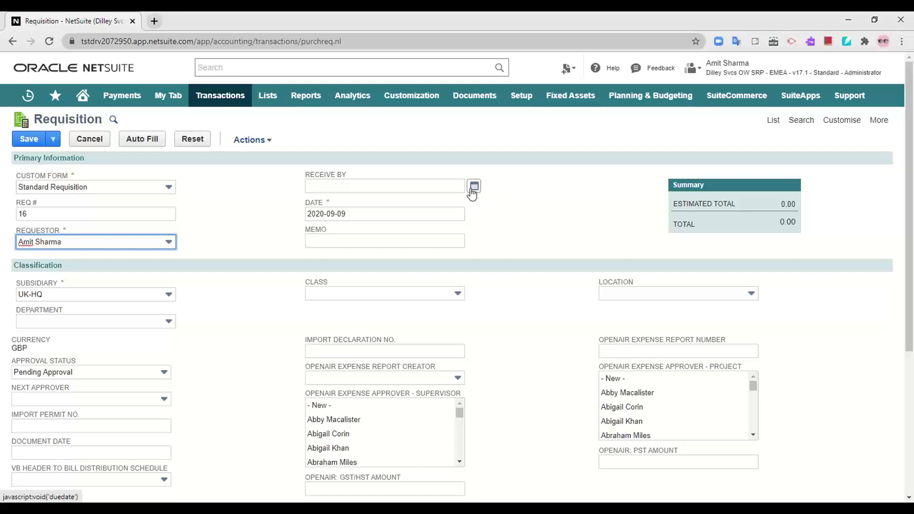
pyautogui.click(473, 187)
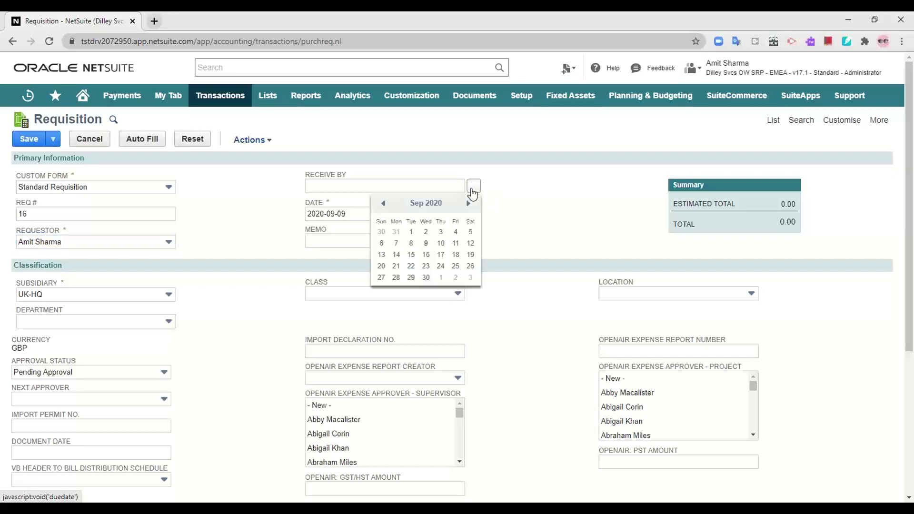
pyautogui.click(555, 222)
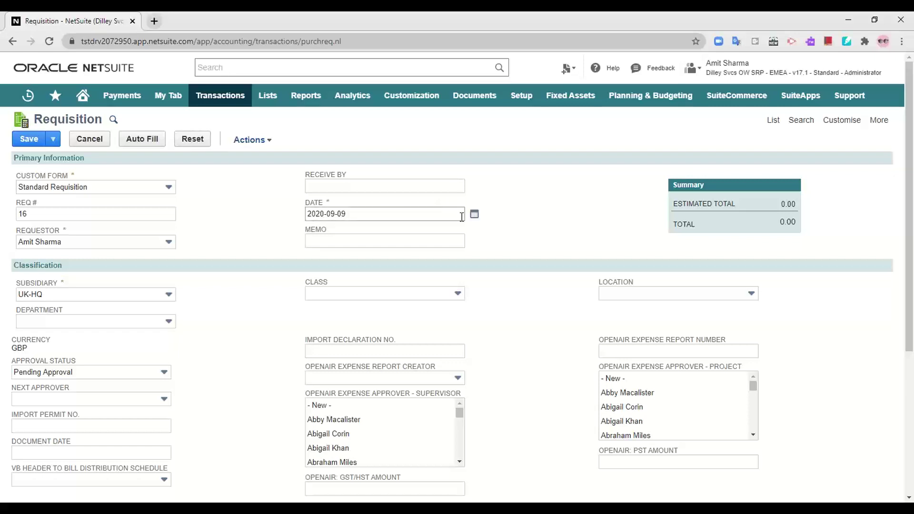
# Set the requisition's memo to "demo requisition"
pyautogui.click(411, 244)
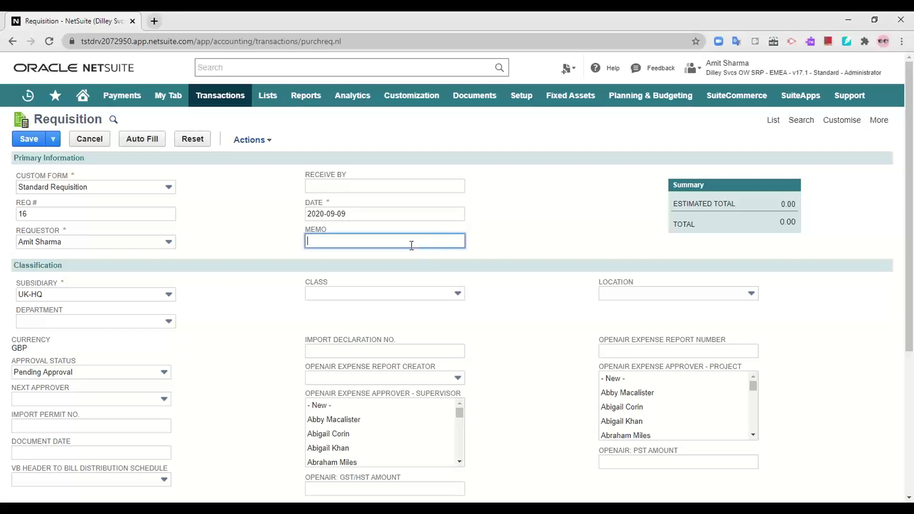
pyautogui.write('demo requisition')
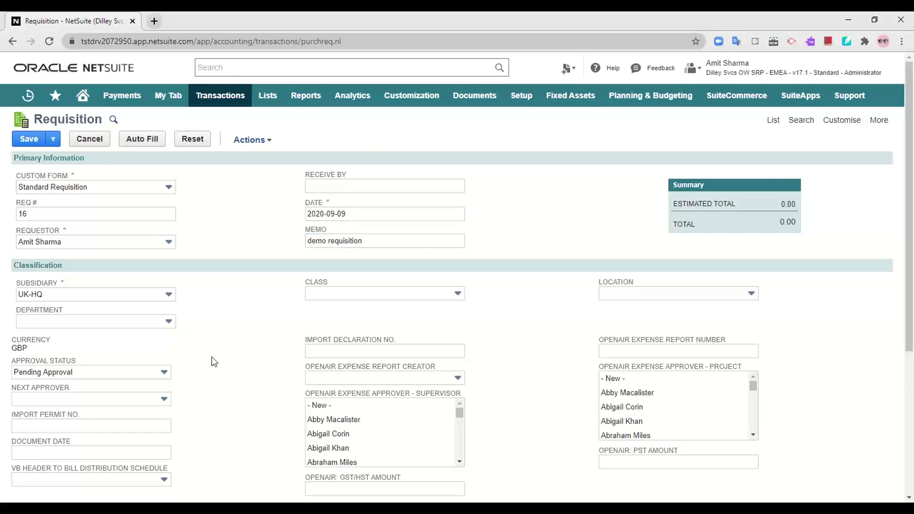
# Set the requisition's subsidiary to US - West
pyautogui.scroll(-1, 107, 258)
pyautogui.click(115, 239)
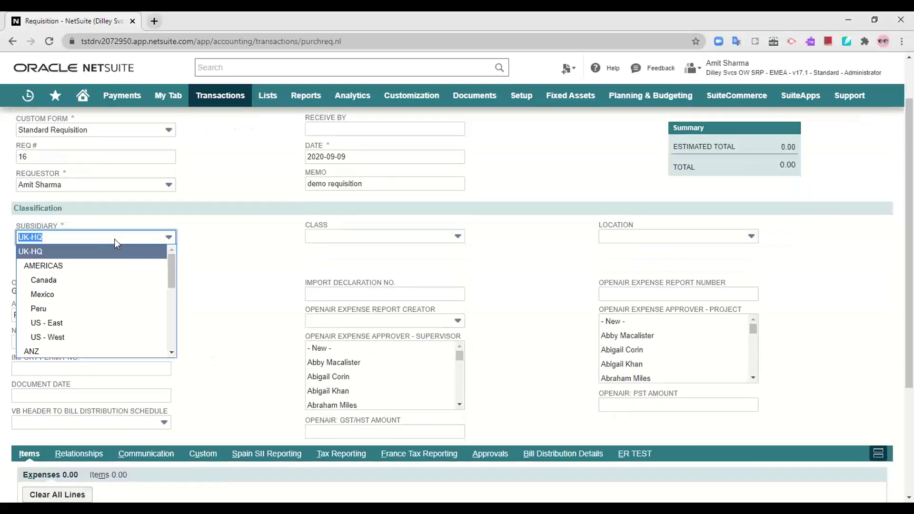
pyautogui.click(80, 339)
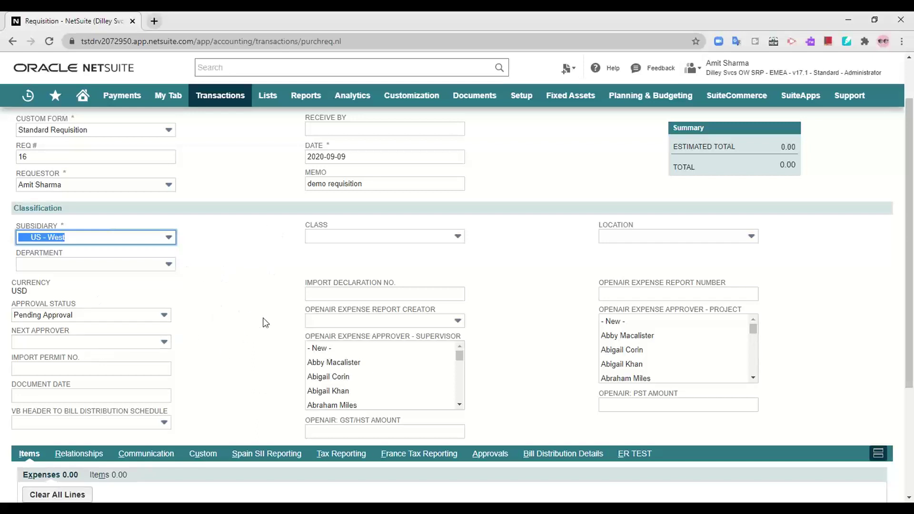
pyautogui.click(241, 254)
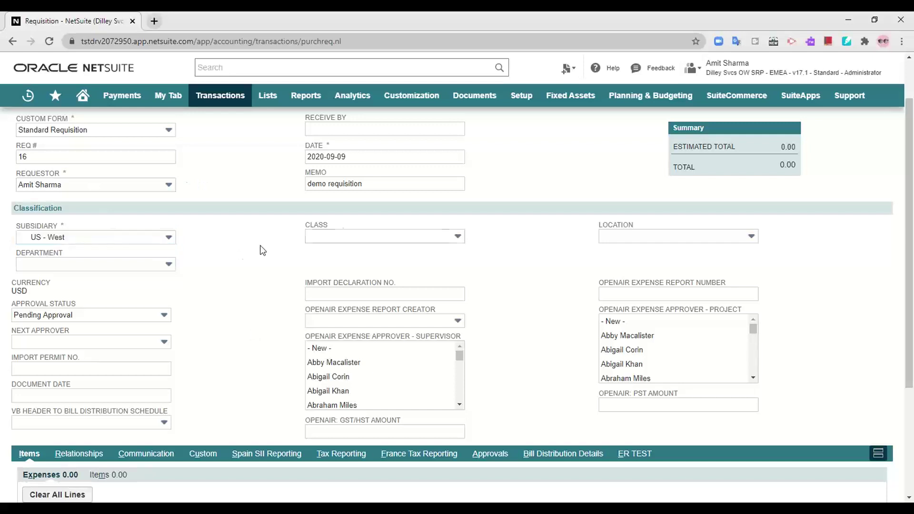
# Examine the requisition's Class, Location and Department fields without choosing a value in any of them
pyautogui.click(351, 241)
pyautogui.click(350, 242)
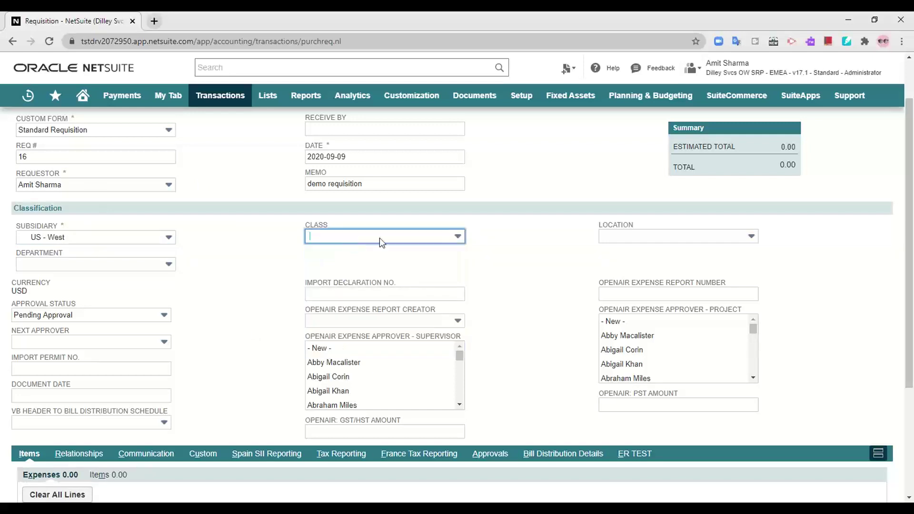
pyautogui.click(656, 239)
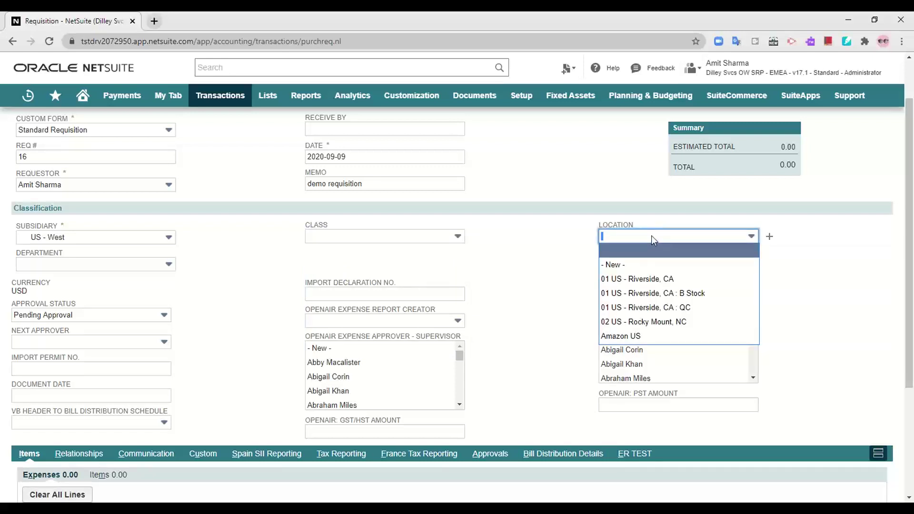
pyautogui.click(652, 236)
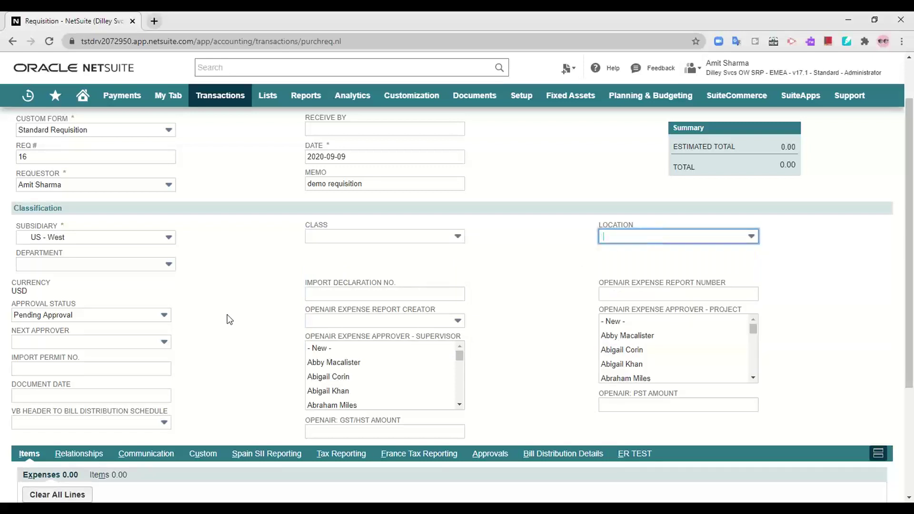
pyautogui.click(98, 265)
pyautogui.click(99, 265)
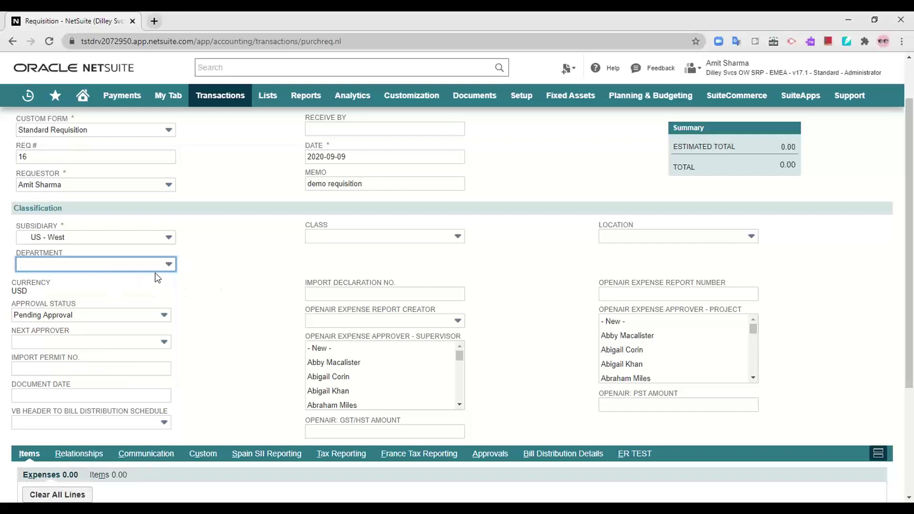
# Set the requisition's approval status to Approved
pyautogui.click(126, 318)
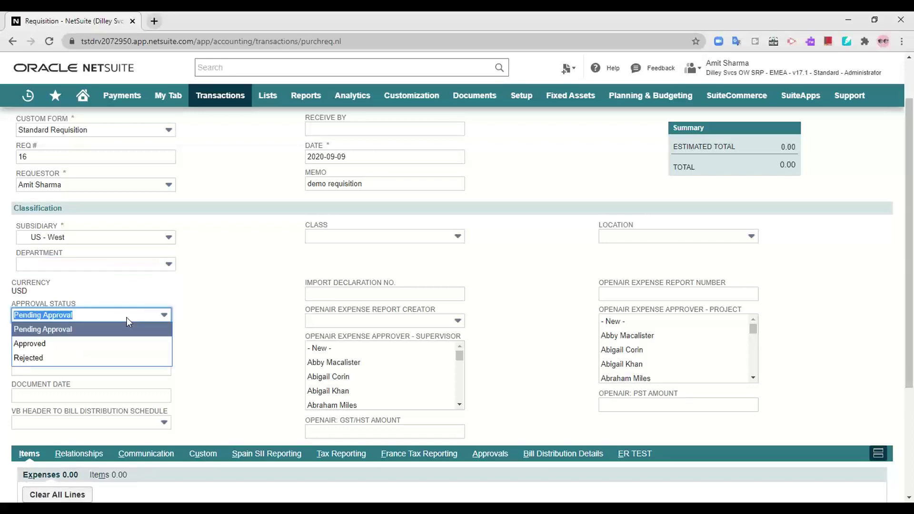
pyautogui.click(127, 318)
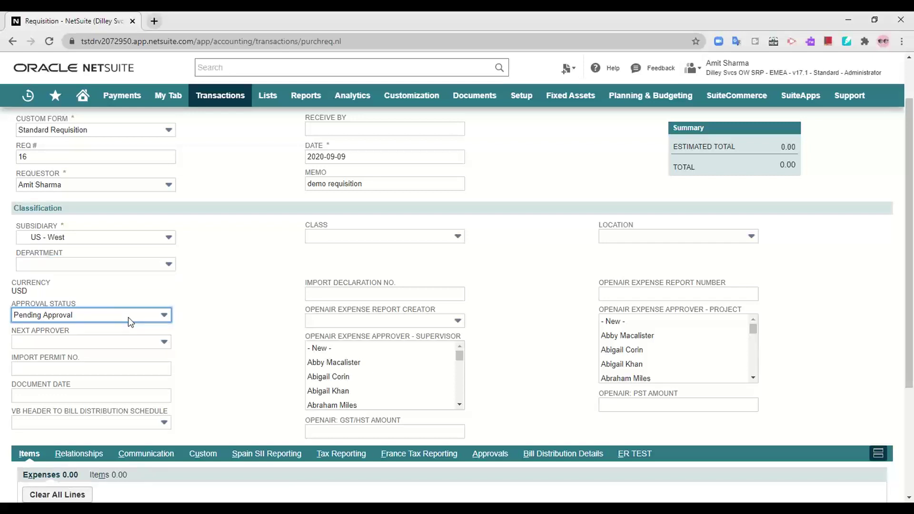
pyautogui.click(127, 317)
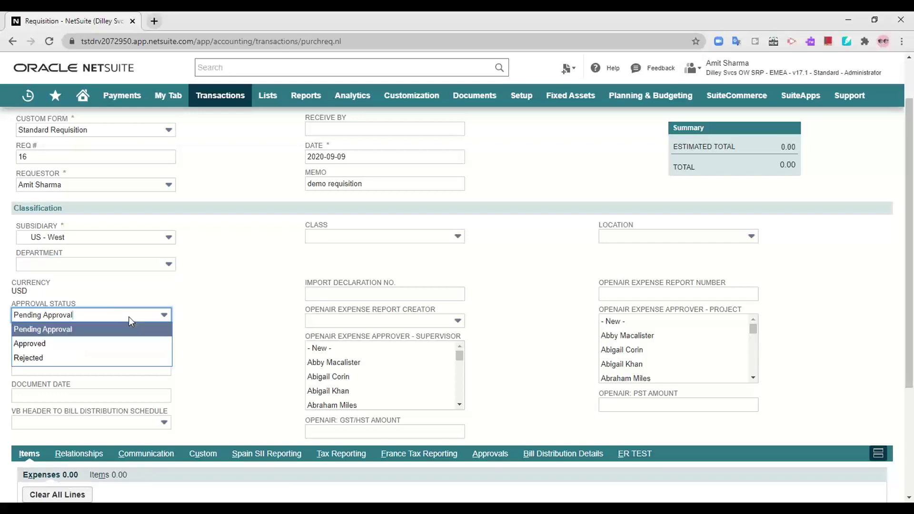
pyautogui.click(89, 351)
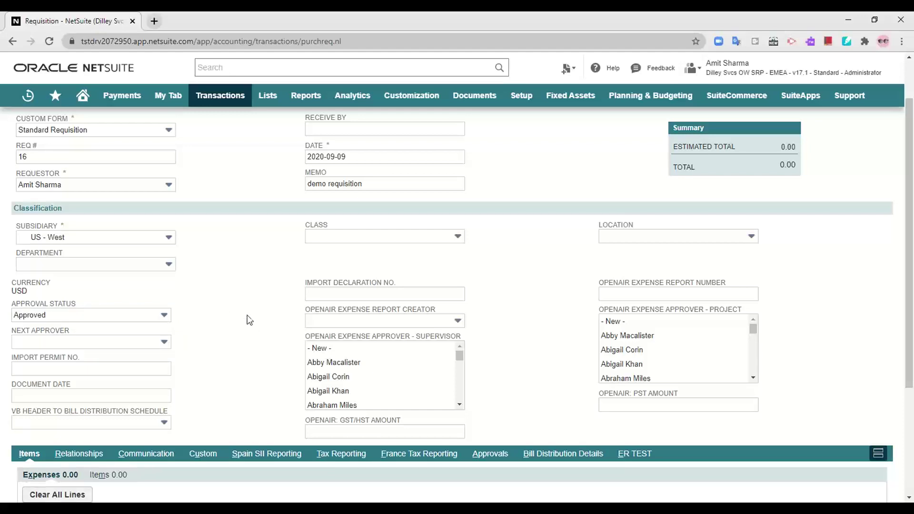
# Start an item line on the requisition with the item Cisco 5585-X Firewall Edition Adaptive Security Appliance
pyautogui.scroll(-3, 297, 347)
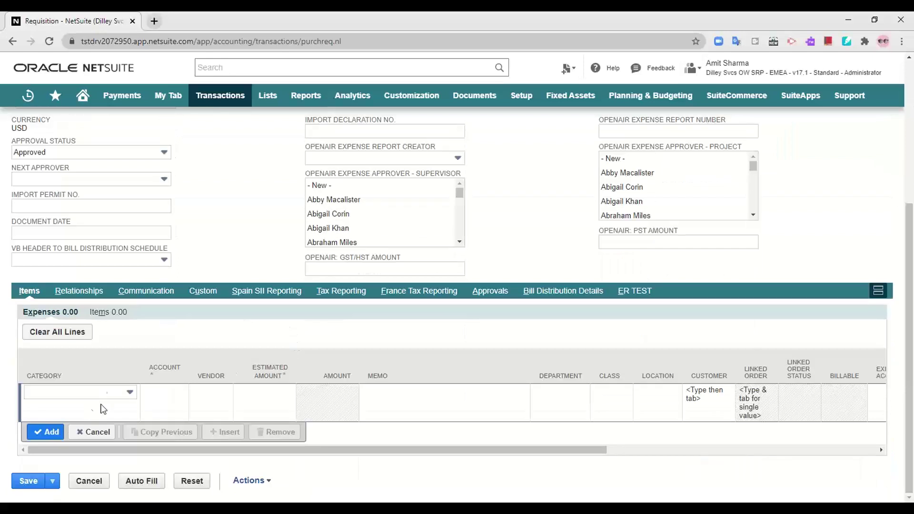
pyautogui.click(109, 312)
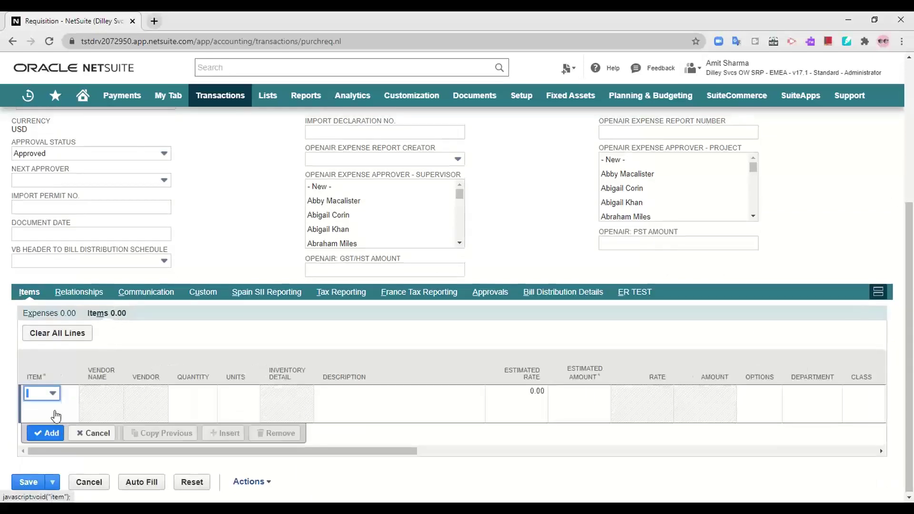
pyautogui.click(52, 393)
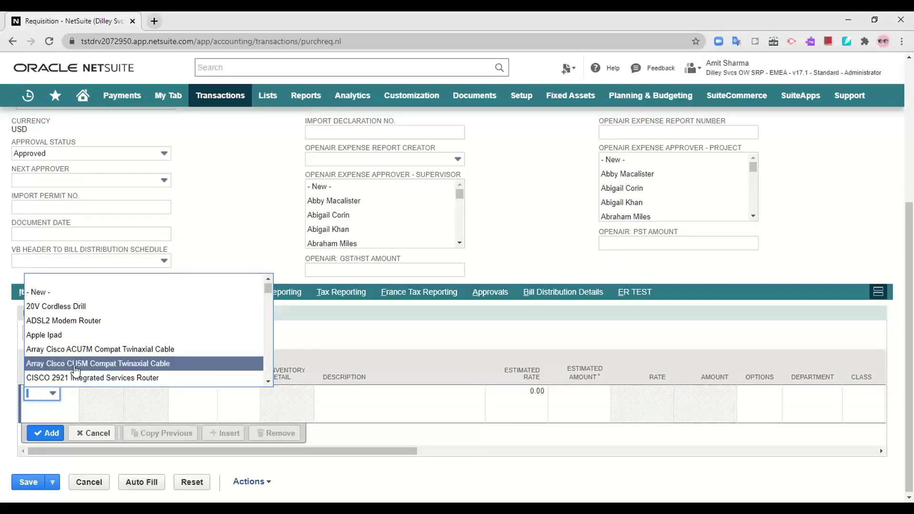
pyautogui.scroll(-2, 76, 370)
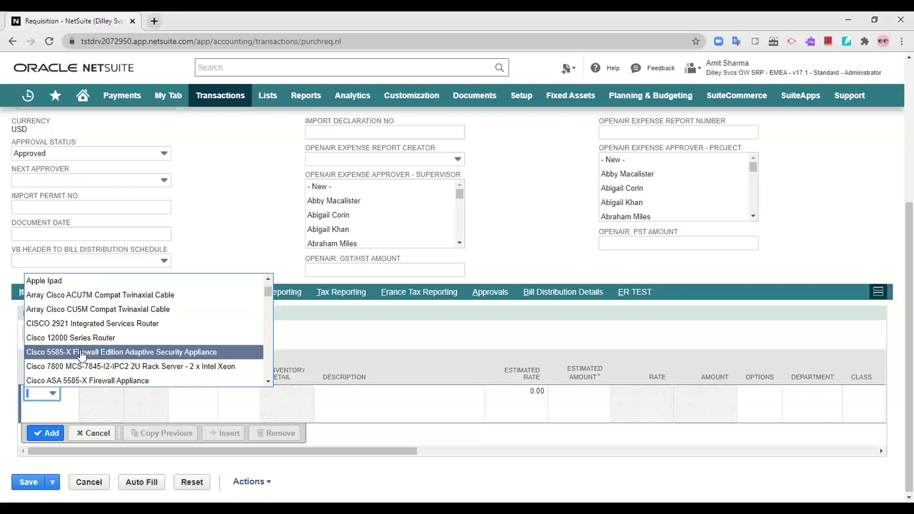
pyautogui.click(76, 351)
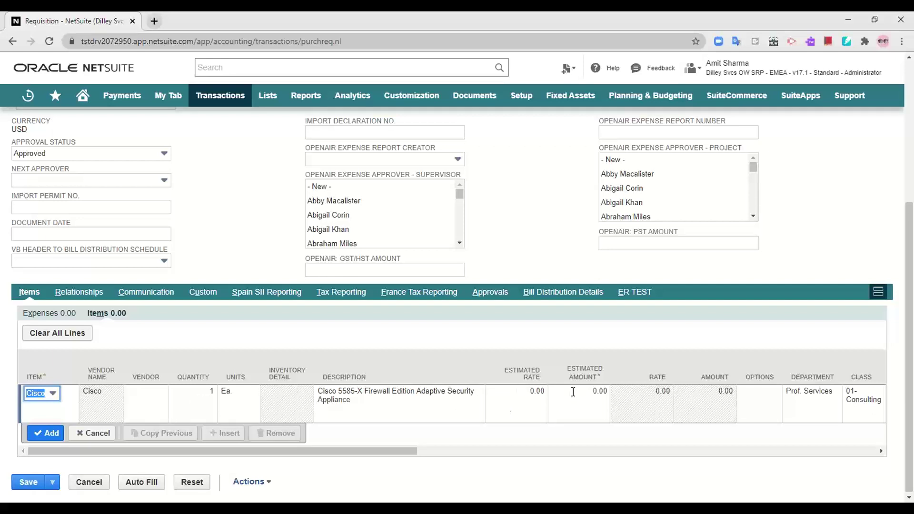
# Set the estimated rate of the Cisco 5585-X Firewall Edition line to 2000
pyautogui.click(574, 394)
pyautogui.click(514, 395)
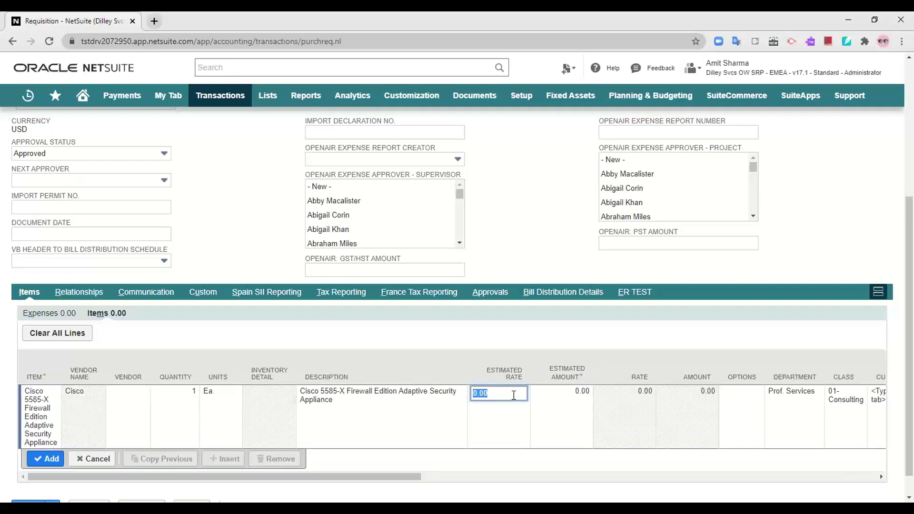
pyautogui.write('2000')
pyautogui.press('Tab')
pyautogui.press('Tab')
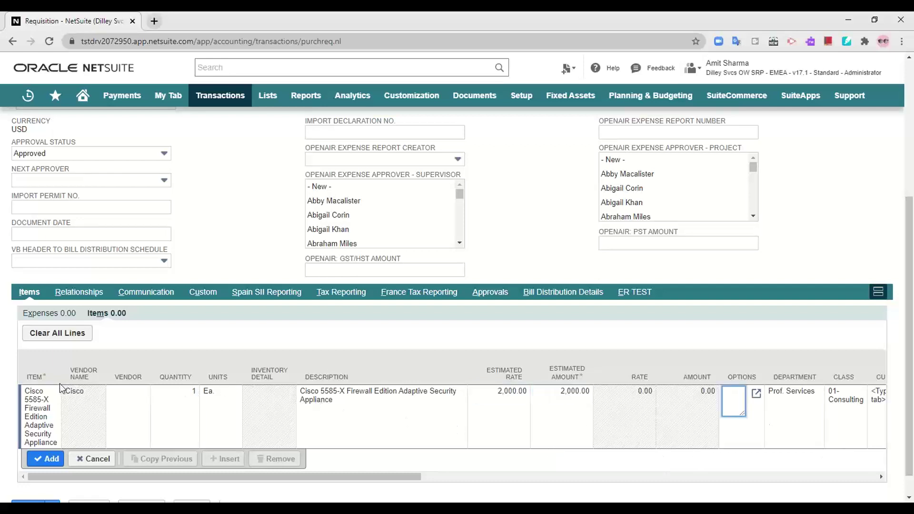
# Change the line's item to Cisco ASA 5585-X Firewall Appliance
pyautogui.click(33, 416)
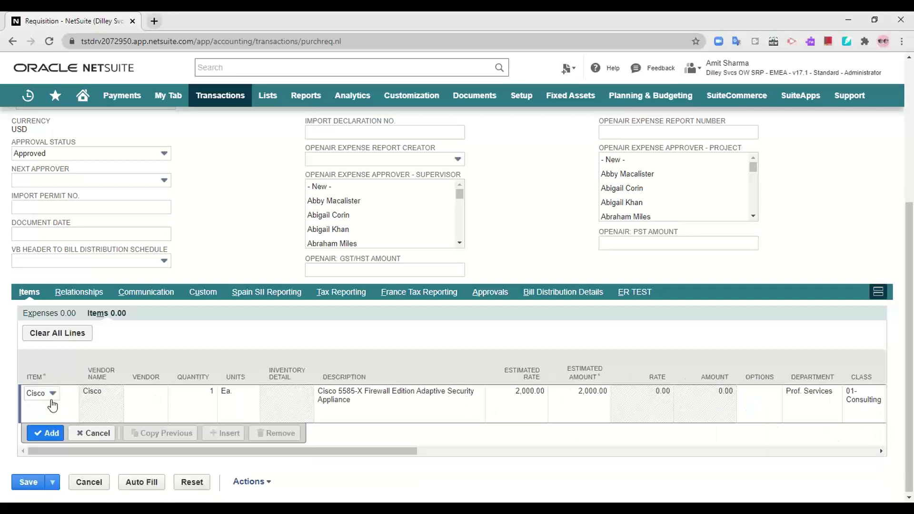
pyautogui.click(53, 394)
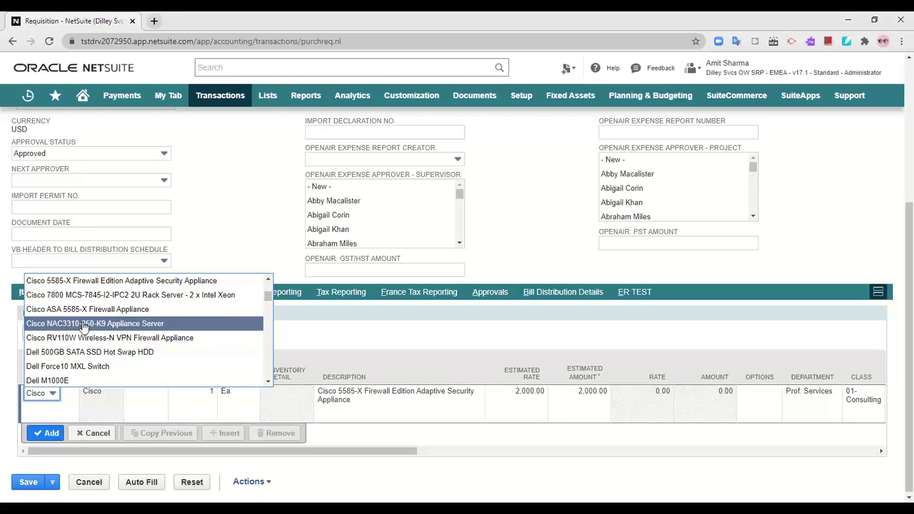
pyautogui.click(108, 310)
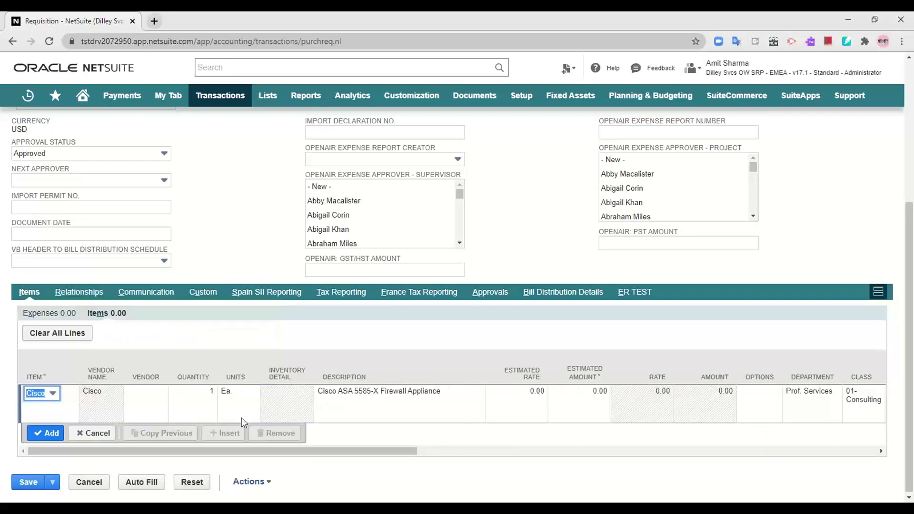
pyautogui.click(52, 393)
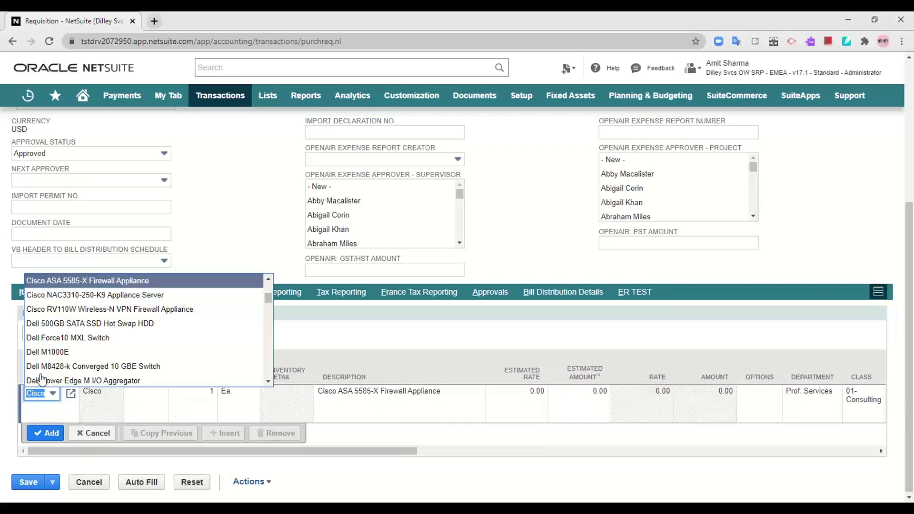
pyautogui.scroll(1, 82, 352)
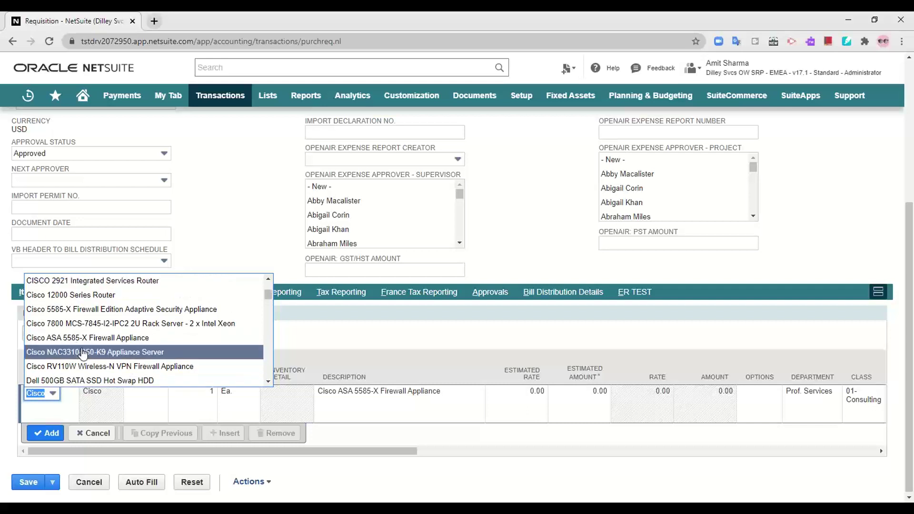
pyautogui.click(85, 338)
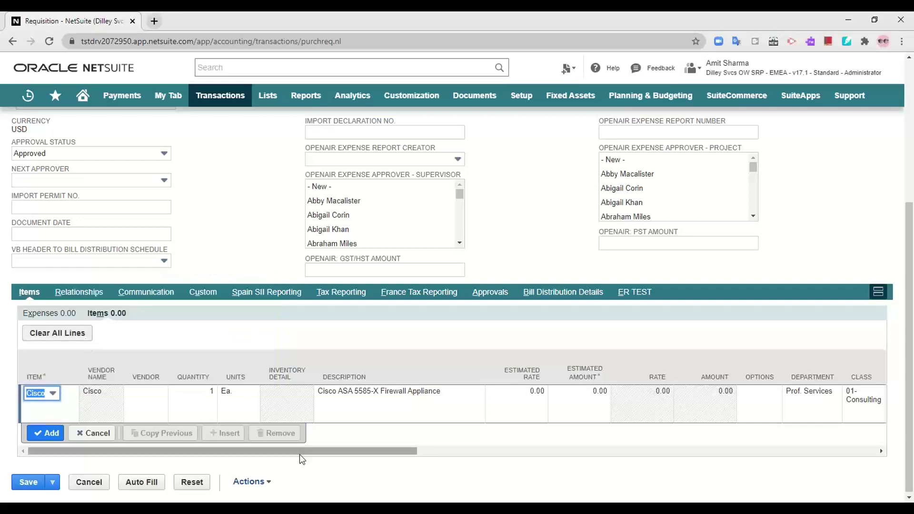
# Leave the vendor blank and set the quantity of the Cisco ASA 5585-X line to 10
pyautogui.click(162, 403)
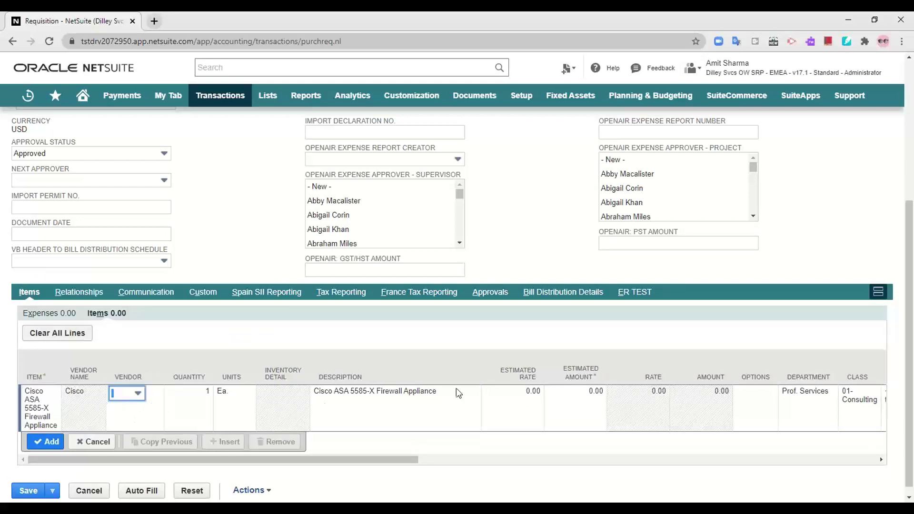
pyautogui.click(199, 400)
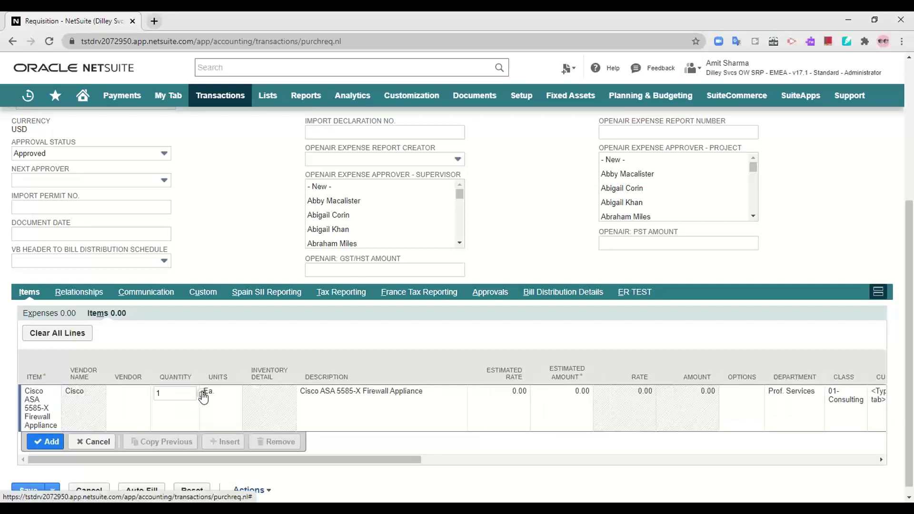
pyautogui.click(188, 395)
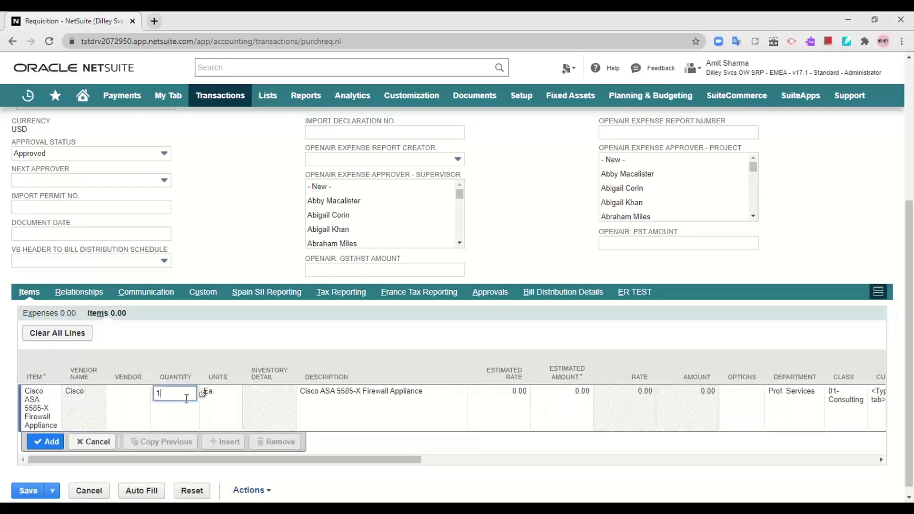
pyautogui.write('10')
# Set the Cisco ASA 5585-X line's estimated rate to 2000 and add the line to the requisition
pyautogui.click(511, 398)
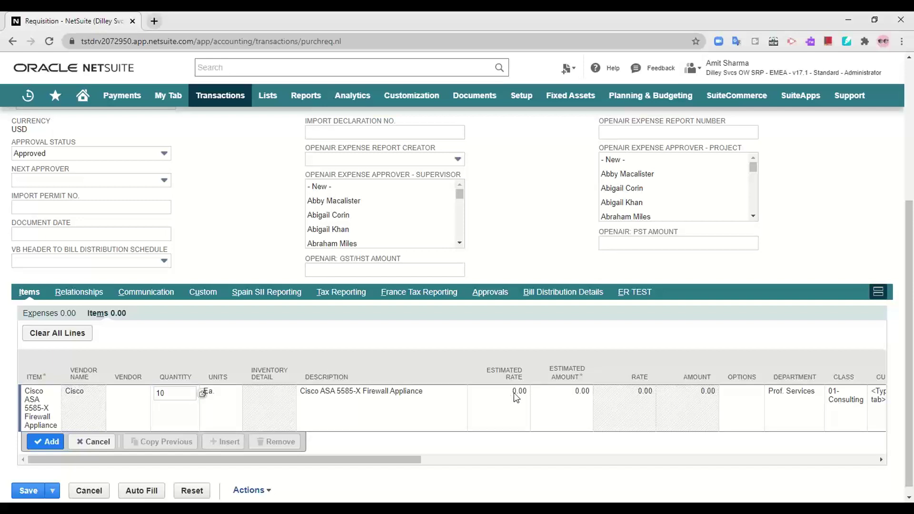
pyautogui.write('2000')
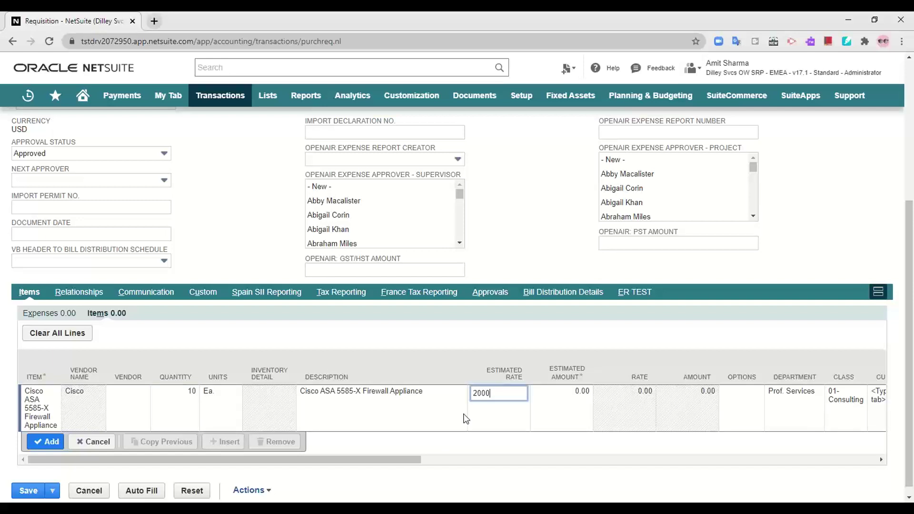
pyautogui.click(470, 446)
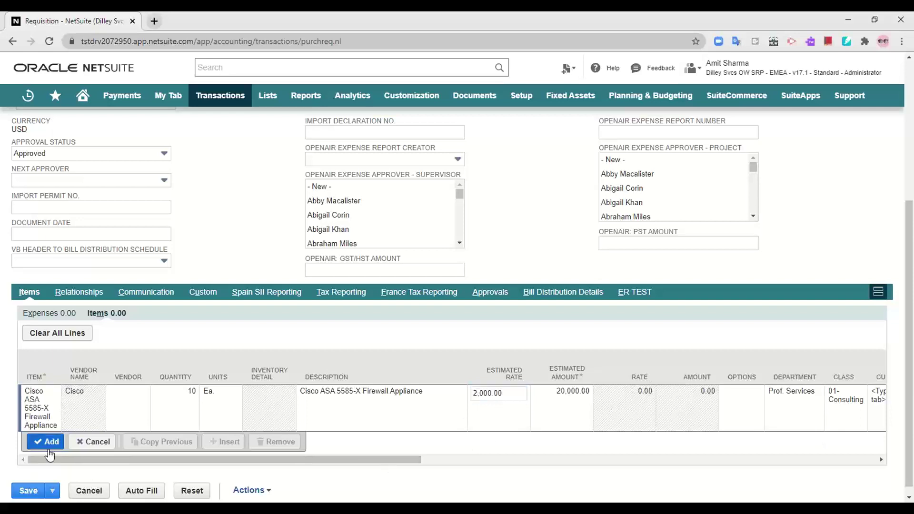
pyautogui.click(50, 442)
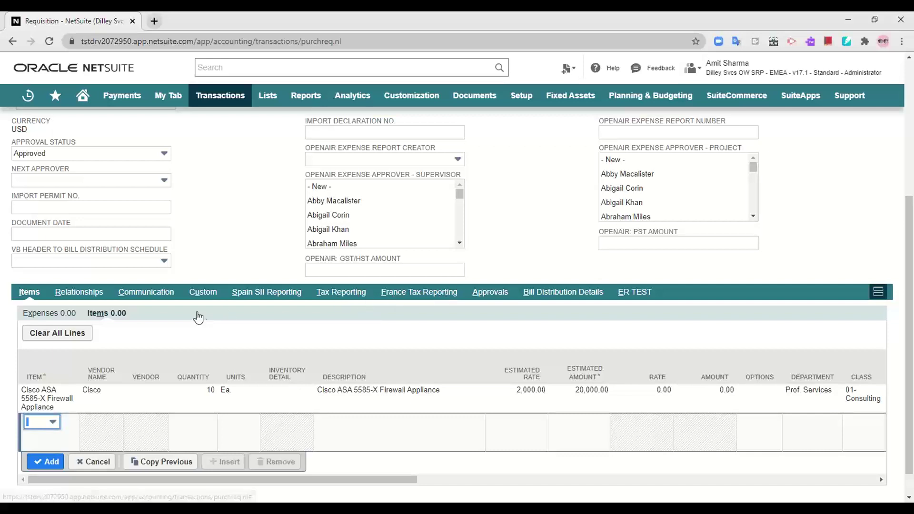
# Review the requisition's Relationships, Communication, Custom, Spain SII Reporting and Tax Reporting sections
pyautogui.click(85, 301)
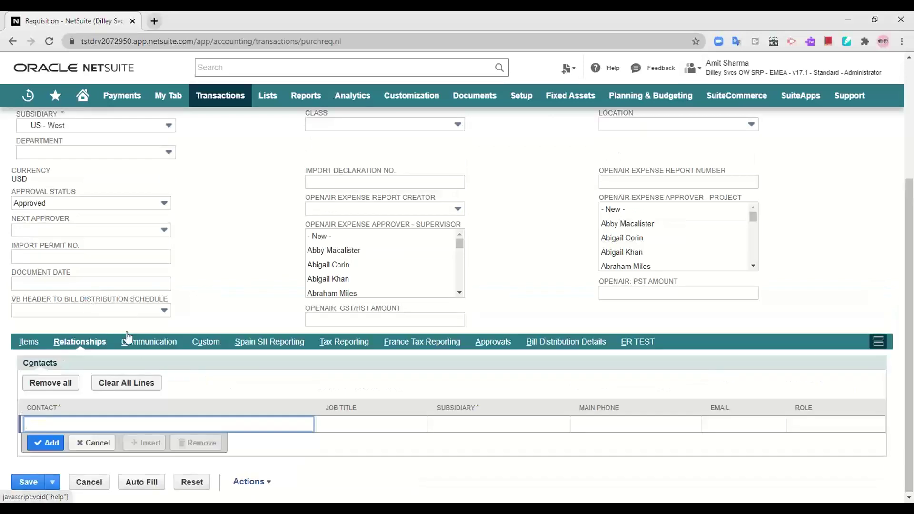
pyautogui.click(143, 346)
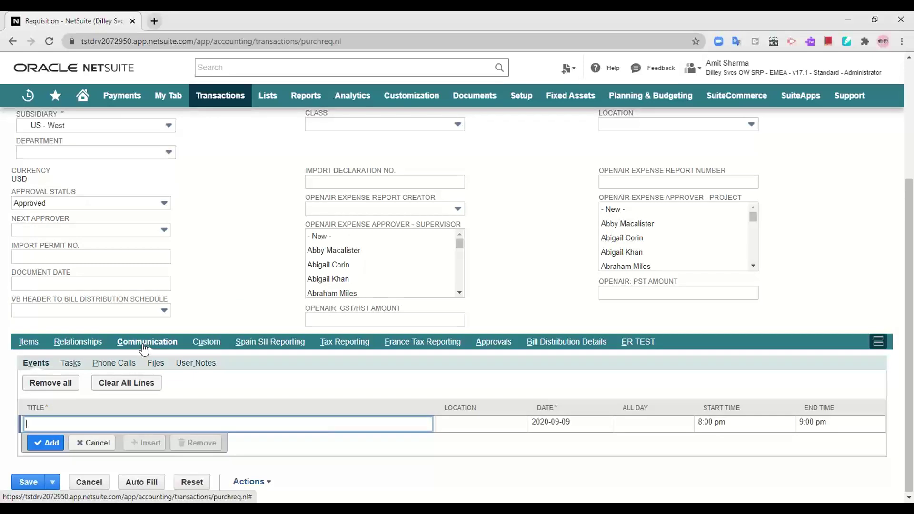
pyautogui.click(210, 346)
pyautogui.click(274, 344)
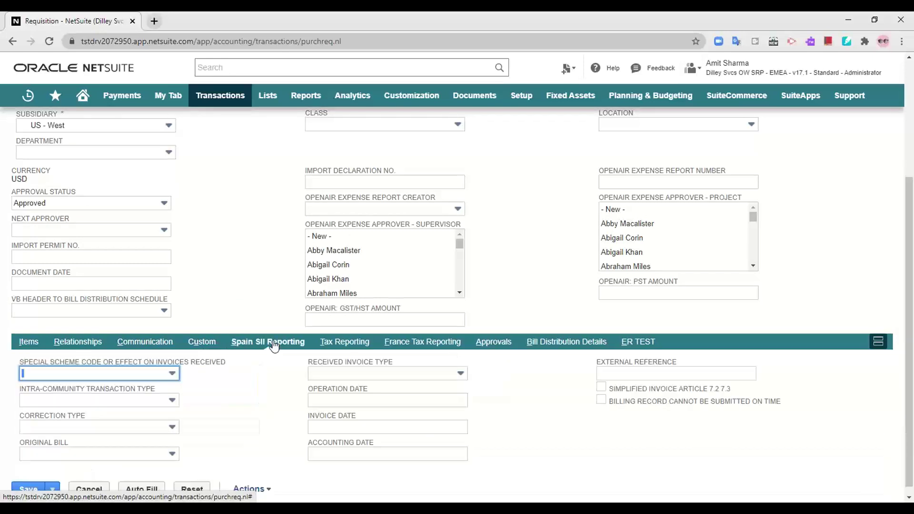
pyautogui.click(332, 344)
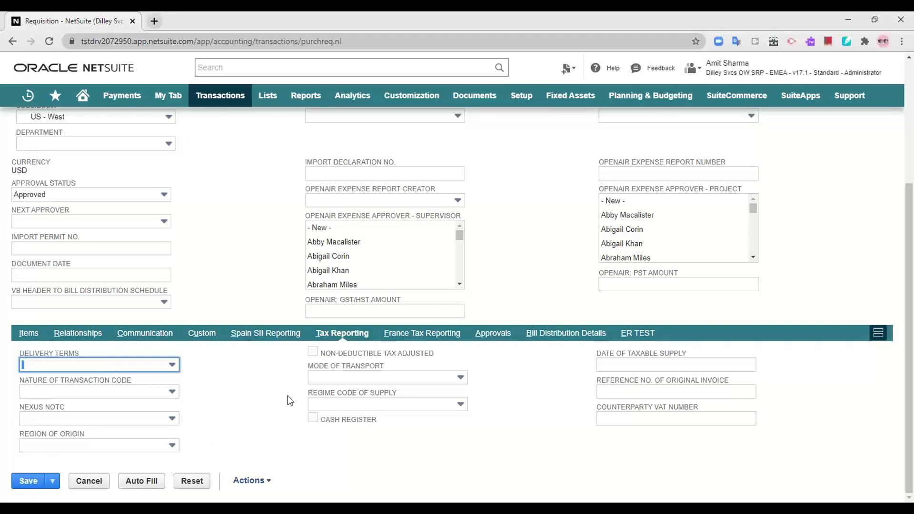
# Review the requisition's France Tax Reporting, Approvals and Bill Distribution Details sections
pyautogui.click(408, 338)
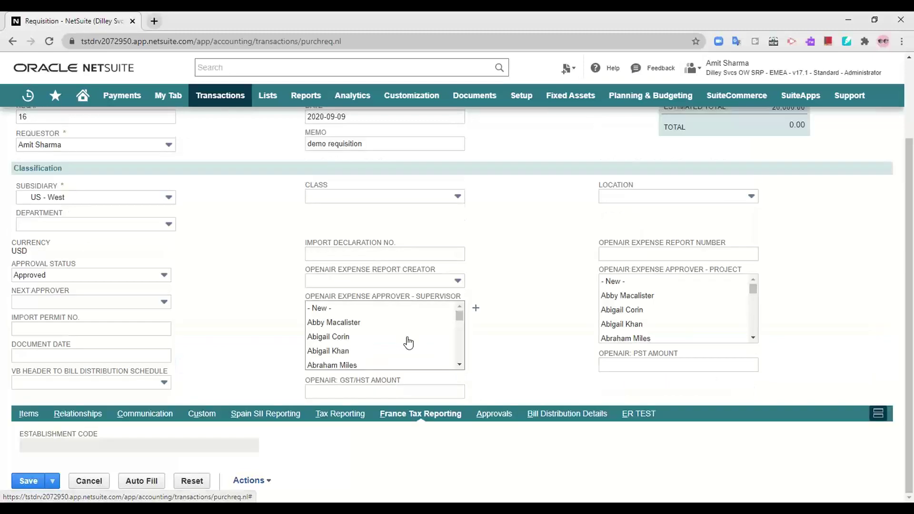
pyautogui.click(500, 414)
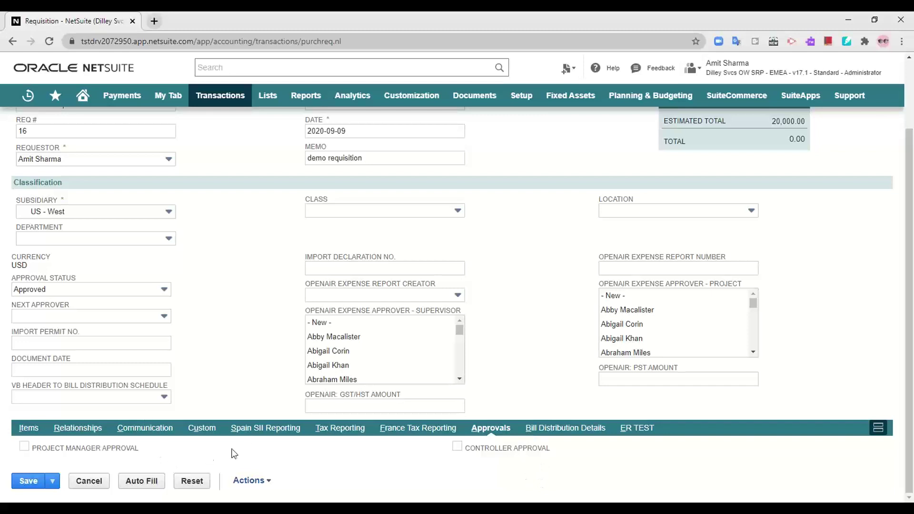
pyautogui.click(572, 437)
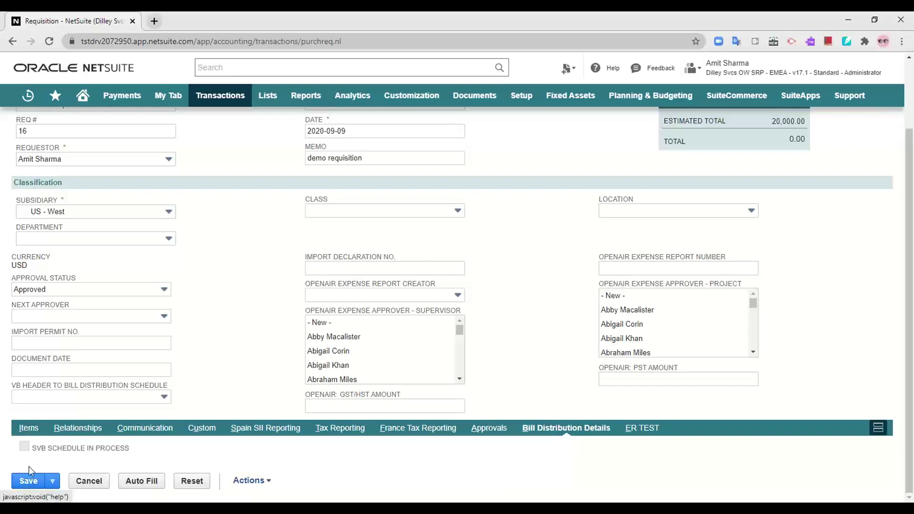
# Check the Cisco ASA 5585-X line in the requisition's item list, save the requisition and return from the notice page
pyautogui.click(27, 431)
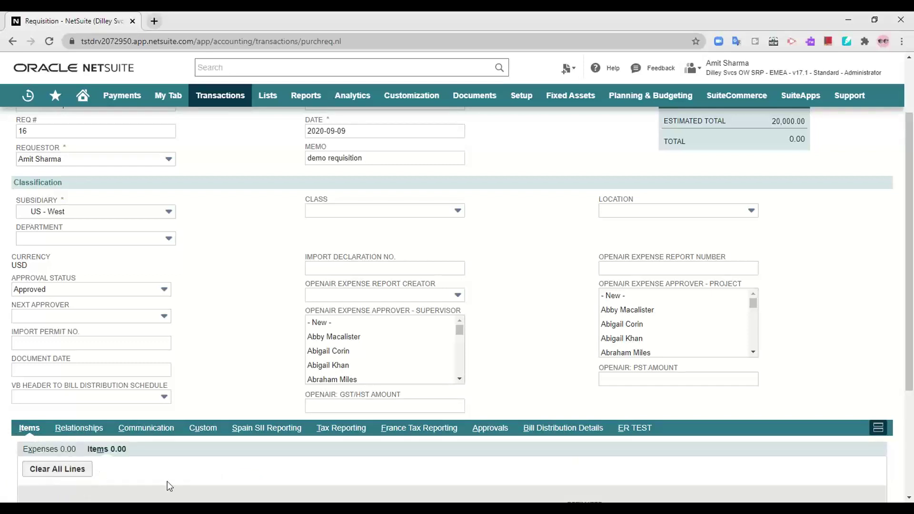
pyautogui.scroll(-1, 167, 481)
pyautogui.scroll(-2, 167, 481)
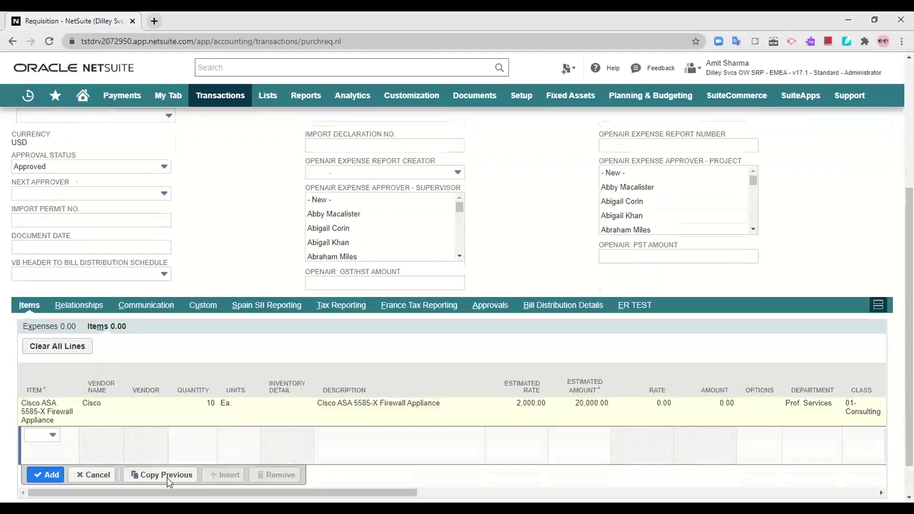
pyautogui.scroll(5, 22, 441)
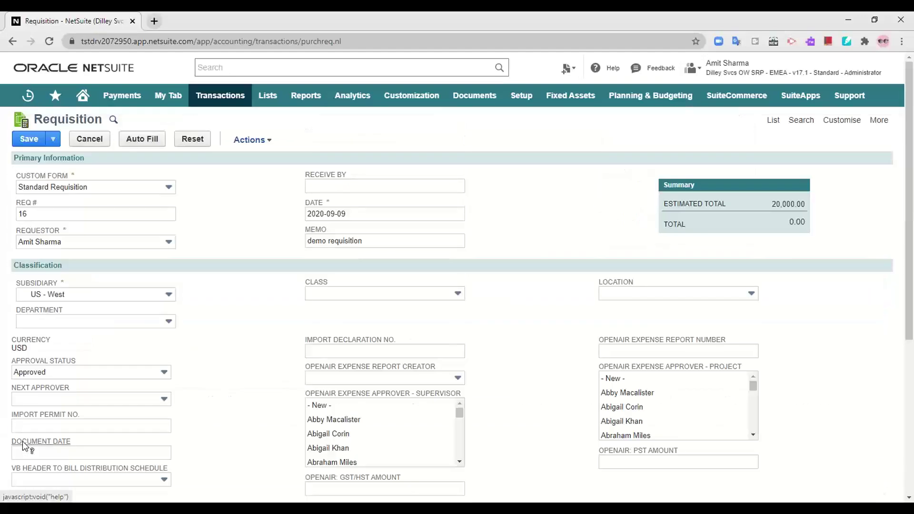
pyautogui.scroll(-4, 22, 442)
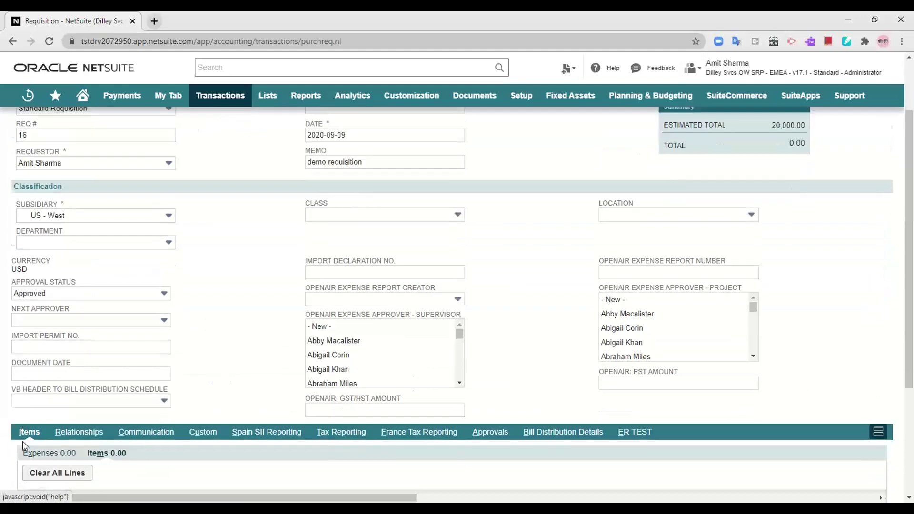
pyautogui.scroll(-1, 27, 484)
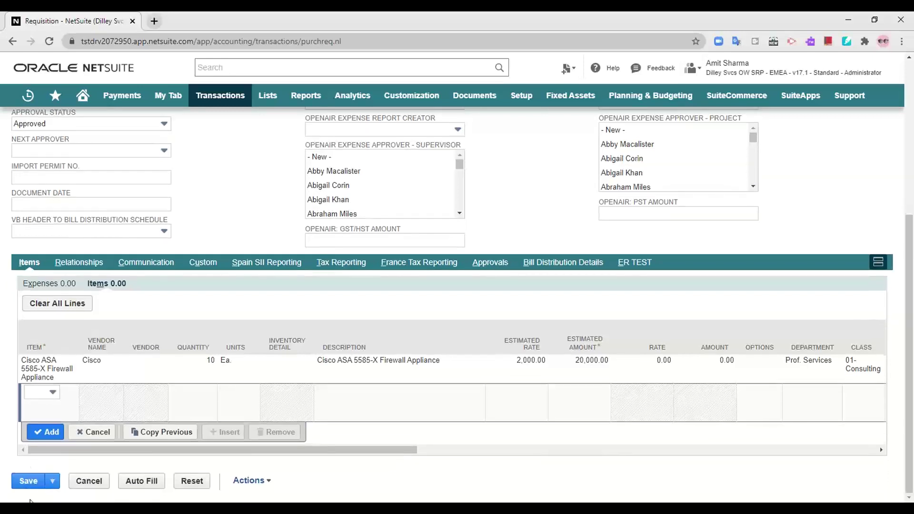
pyautogui.click(28, 485)
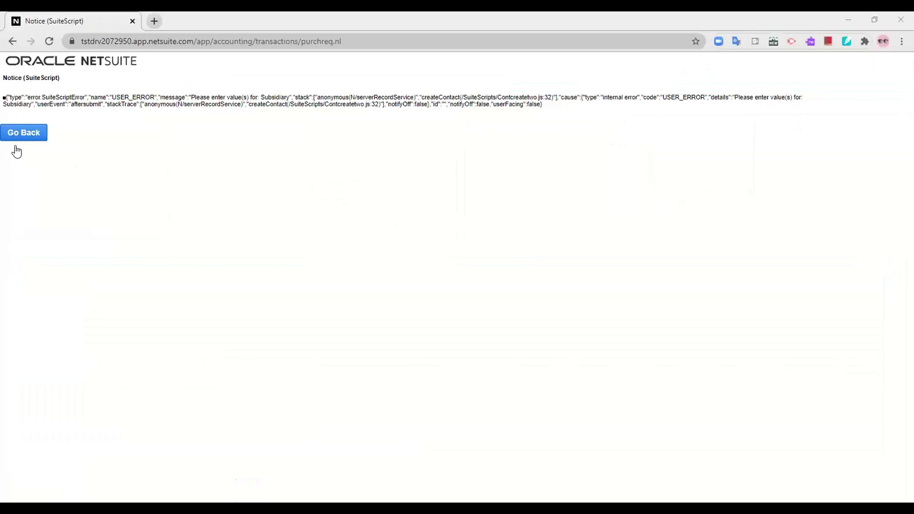
pyautogui.click(14, 136)
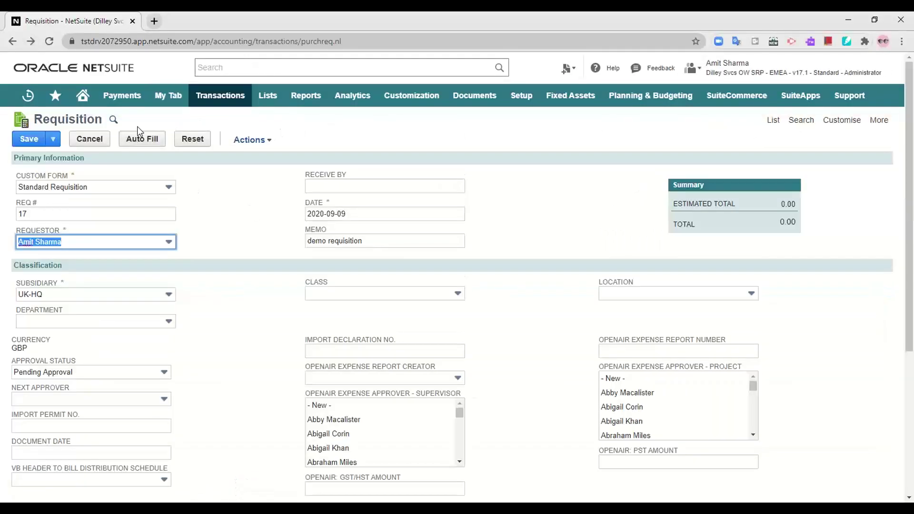
# Bring up the list of purchase requisitions and open the 2020-09-09 demo requisition for viewing
pyautogui.moveTo(220, 95)
pyautogui.moveTo(235, 166)
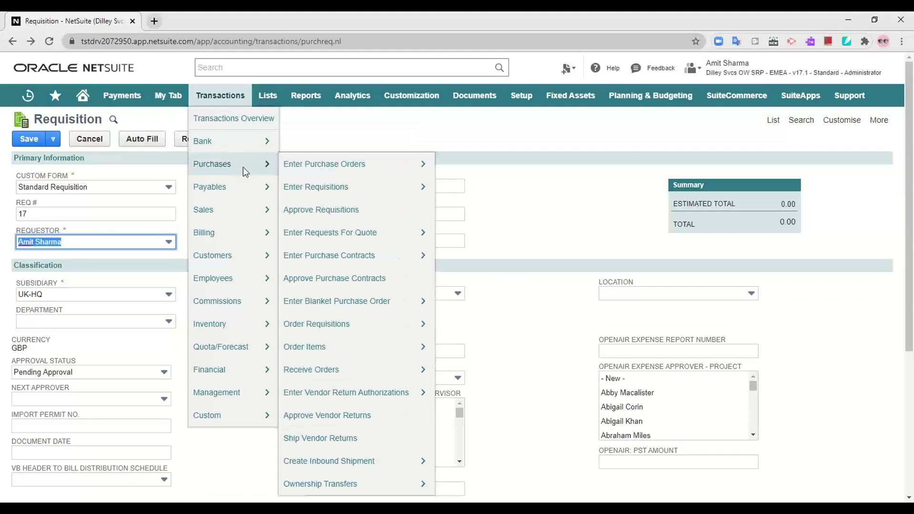
pyautogui.moveTo(402, 190)
pyautogui.click(450, 191)
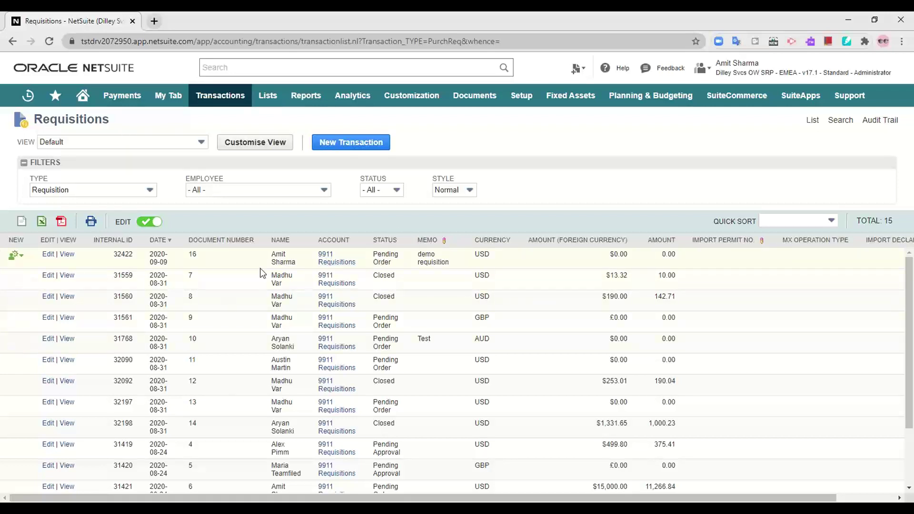
pyautogui.click(69, 256)
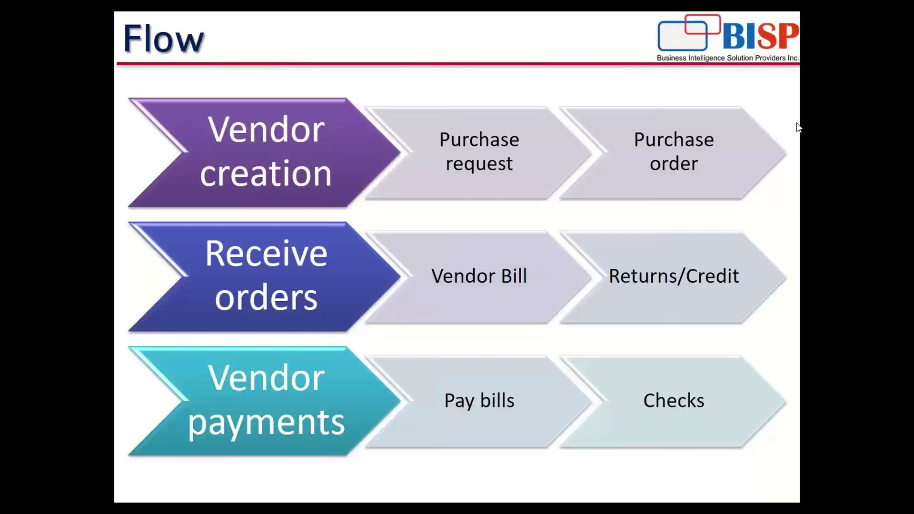
# Switch back to NetSuite, start a purchase order from the demo requisition and select its Cisco ASA 5585-X line
pyautogui.hotkey('alt', 'Tab')
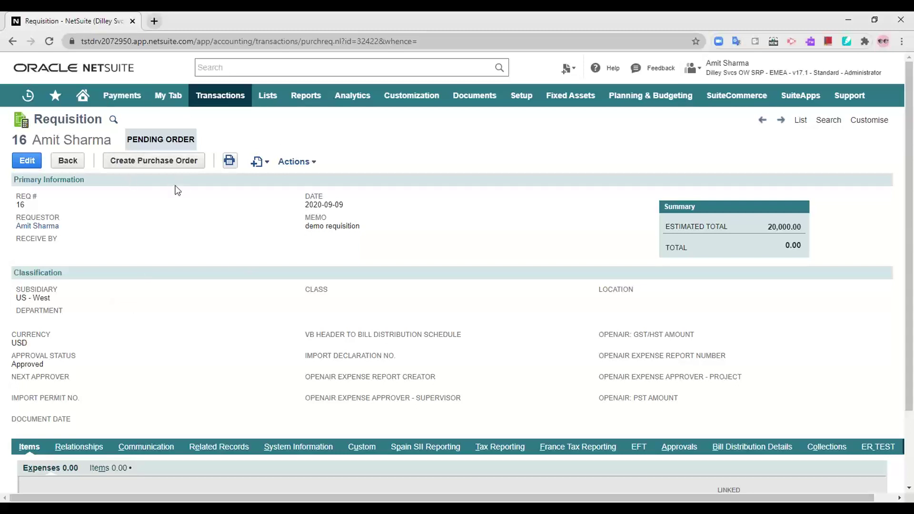
pyautogui.click(159, 165)
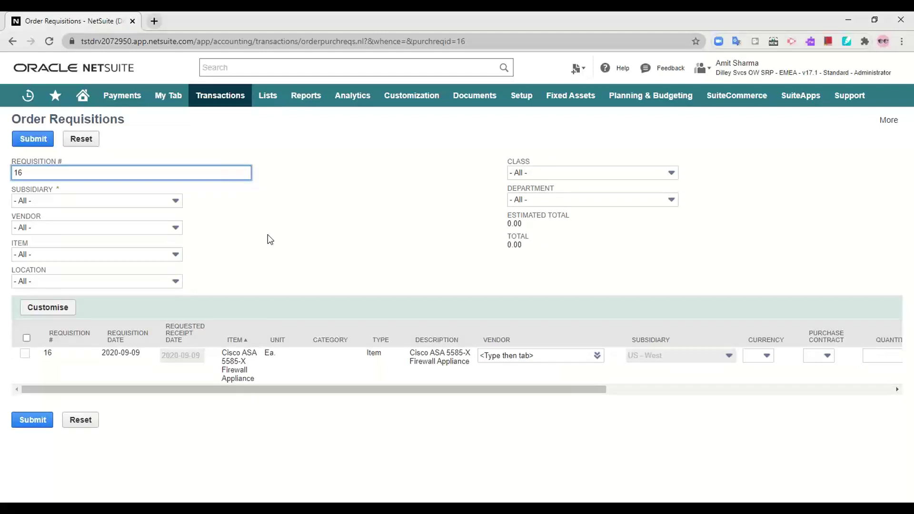
pyautogui.click(25, 354)
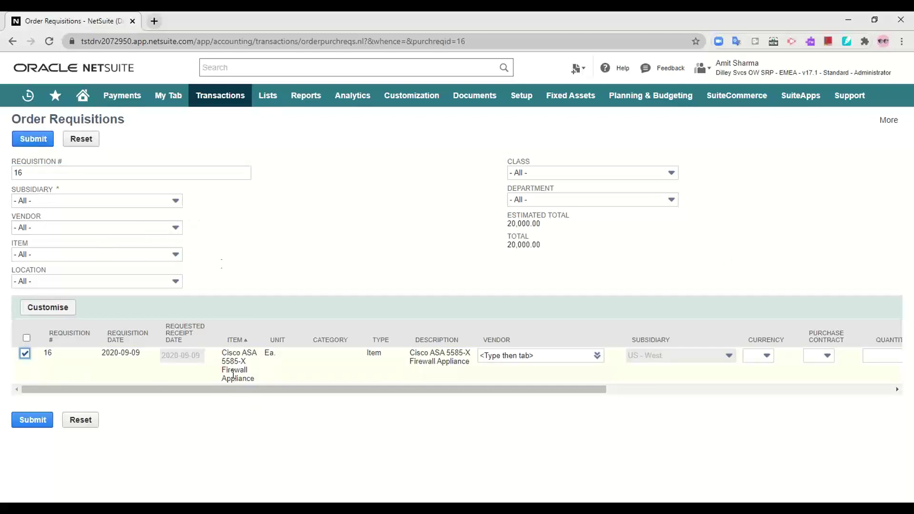
# Filter the requisitions to order by subsidiary US - West, accept losing the unsaved data and submit
pyautogui.click(30, 200)
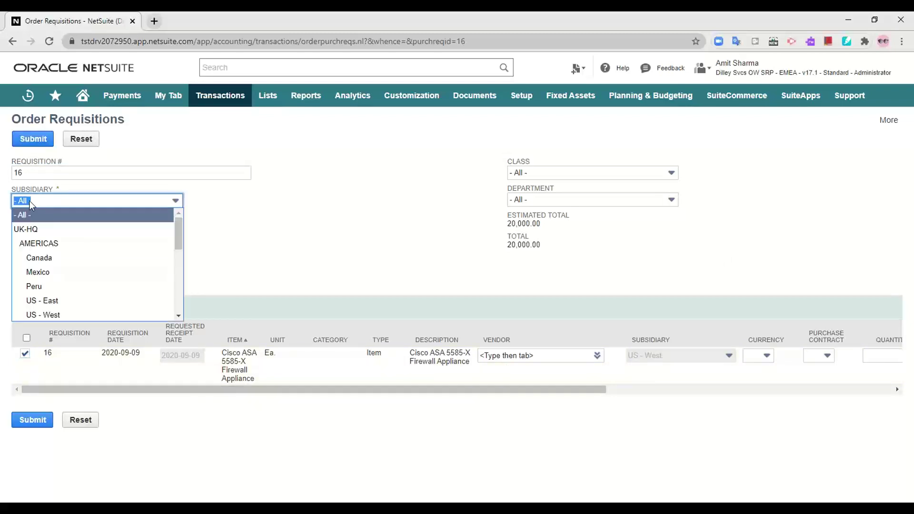
pyautogui.click(30, 201)
pyautogui.click(29, 201)
pyautogui.click(71, 314)
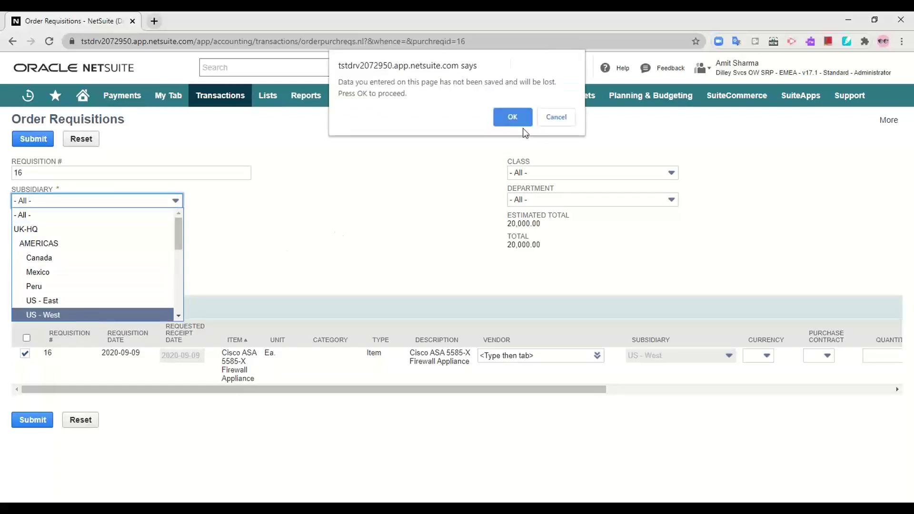
pyautogui.click(512, 117)
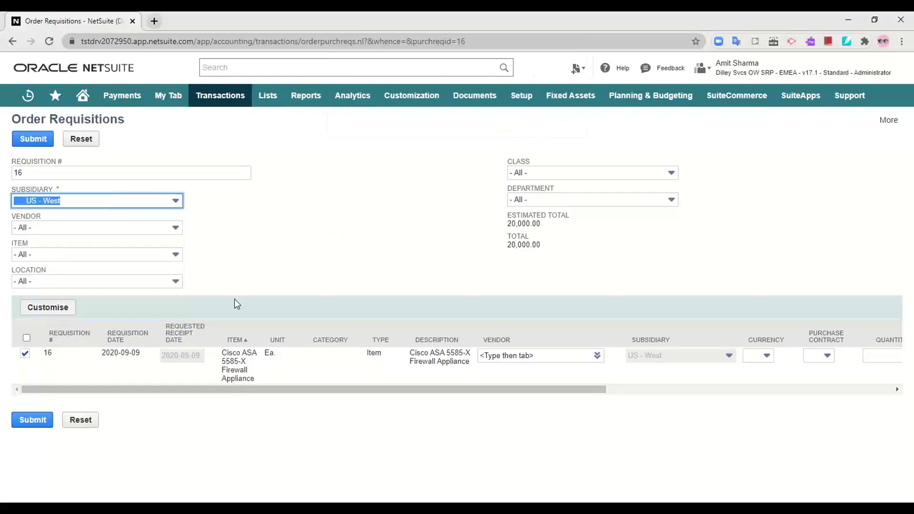
pyautogui.click(33, 140)
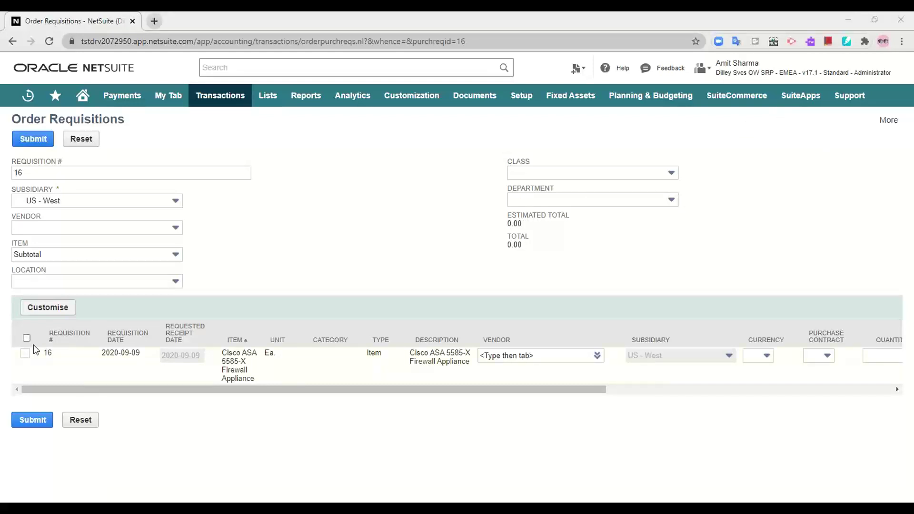
# Try to submit the selected Cisco ASA 5585-X line for ordering under US - West without a vendor
pyautogui.click(25, 353)
pyautogui.click(32, 419)
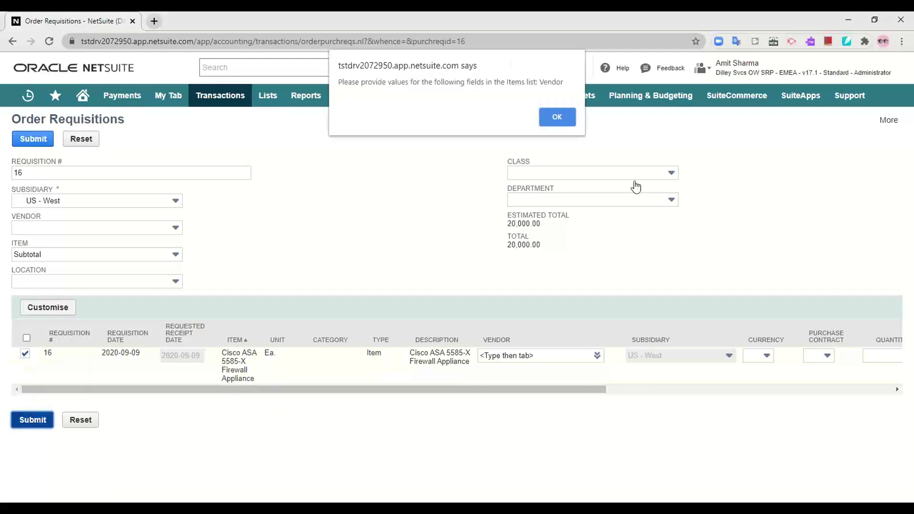
pyautogui.click(567, 118)
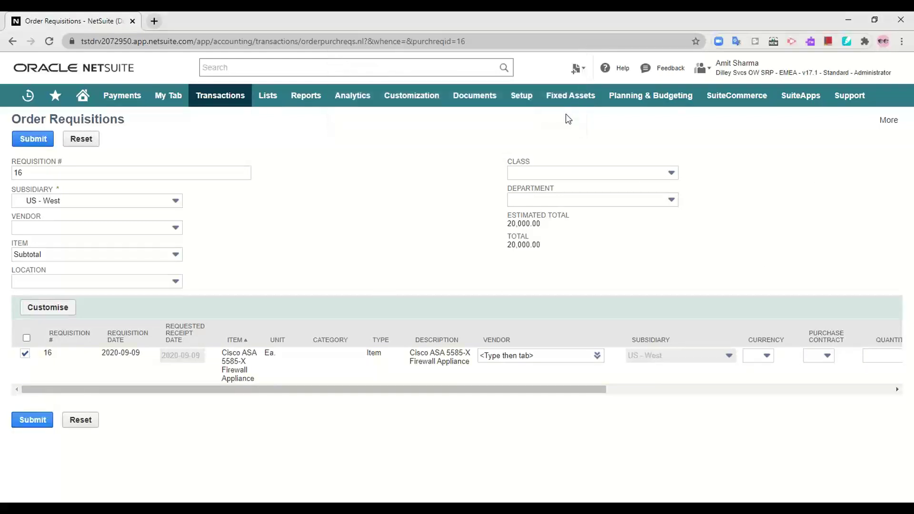
# Look through the available vendors in the vendor filter for the requisition order, then close the list without choosing one
pyautogui.click(163, 228)
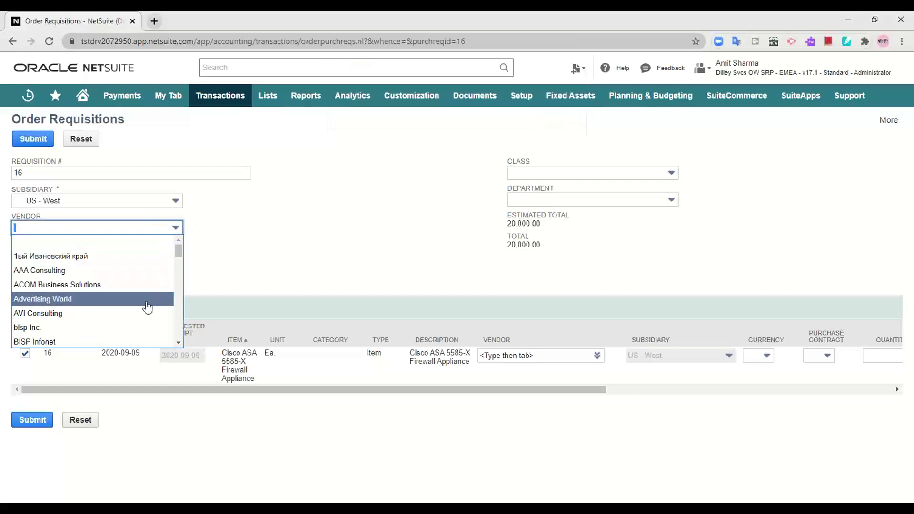
pyautogui.scroll(-4, 145, 307)
pyautogui.scroll(1, 139, 307)
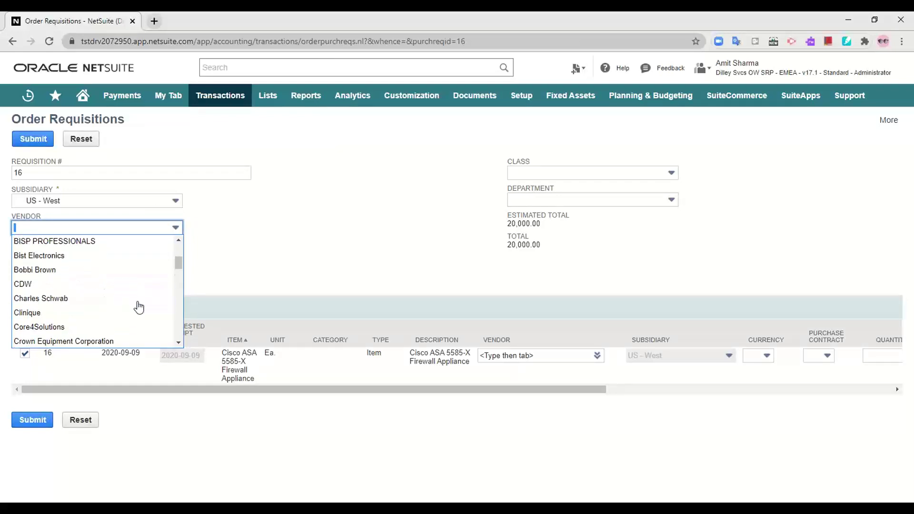
pyautogui.scroll(-1, 125, 323)
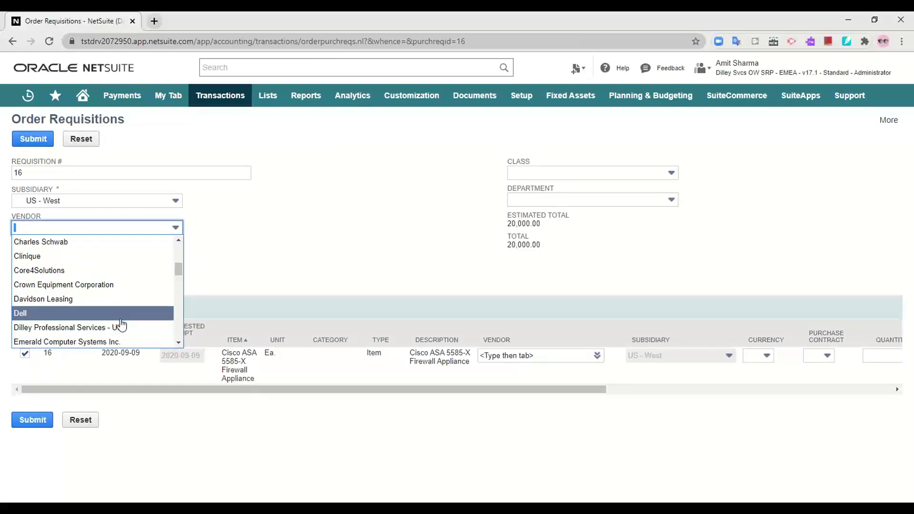
pyautogui.scroll(1, 121, 325)
pyautogui.scroll(-1, 122, 325)
pyautogui.scroll(-4, 121, 325)
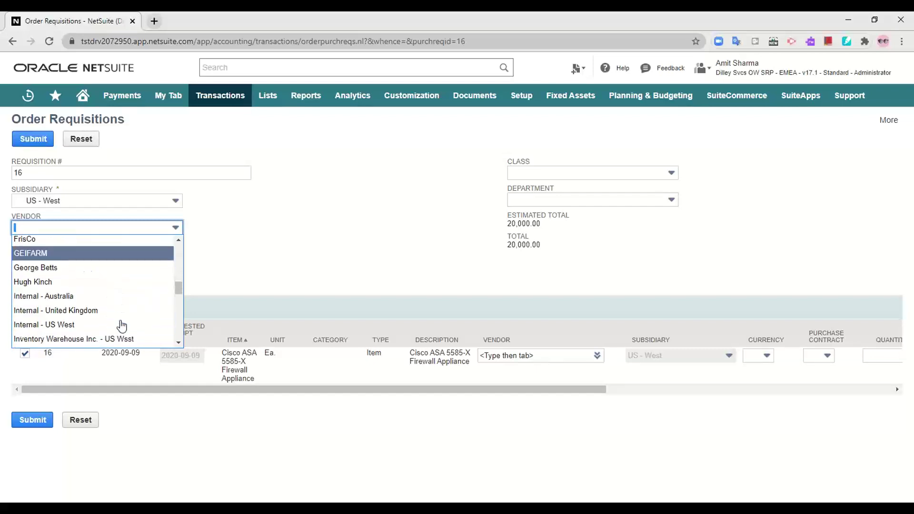
pyautogui.scroll(7, 122, 327)
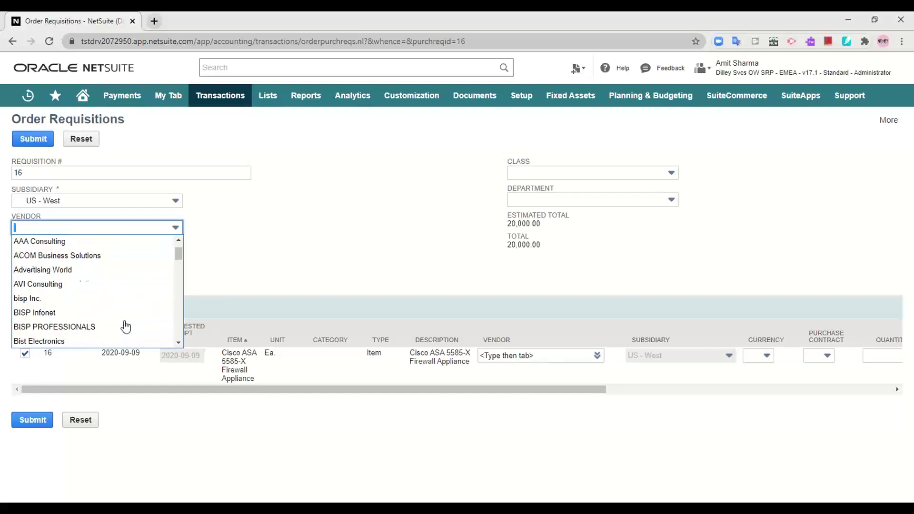
pyautogui.scroll(-3, 122, 326)
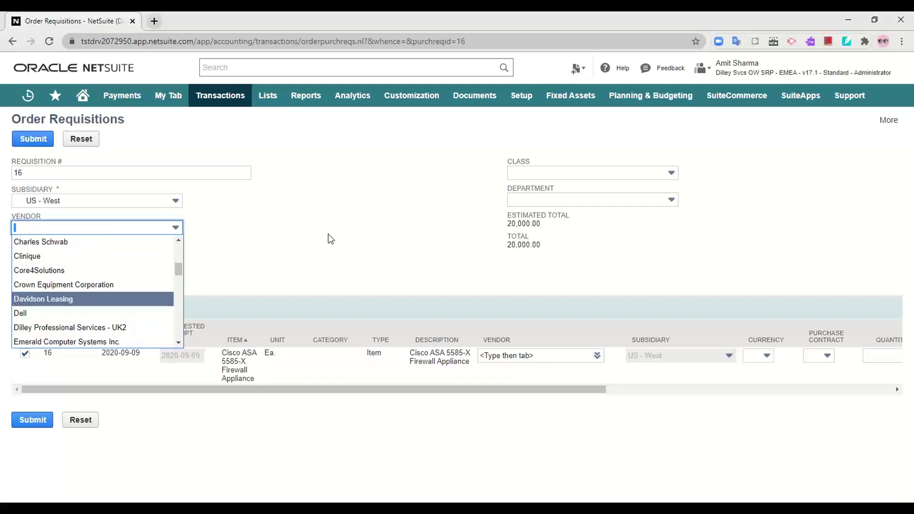
pyautogui.click(353, 239)
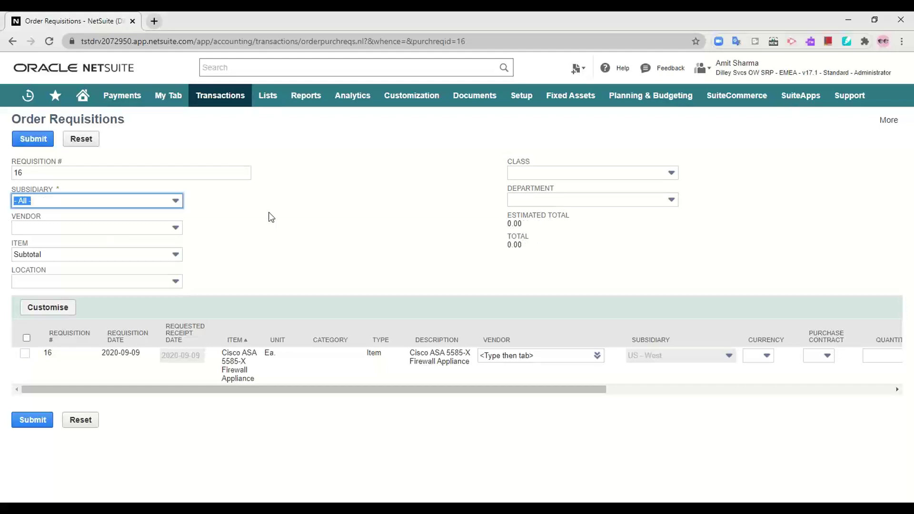
# Try again to submit the Cisco ASA 5585-X line for ordering, with the subsidiary filter at - All -
pyautogui.click(276, 212)
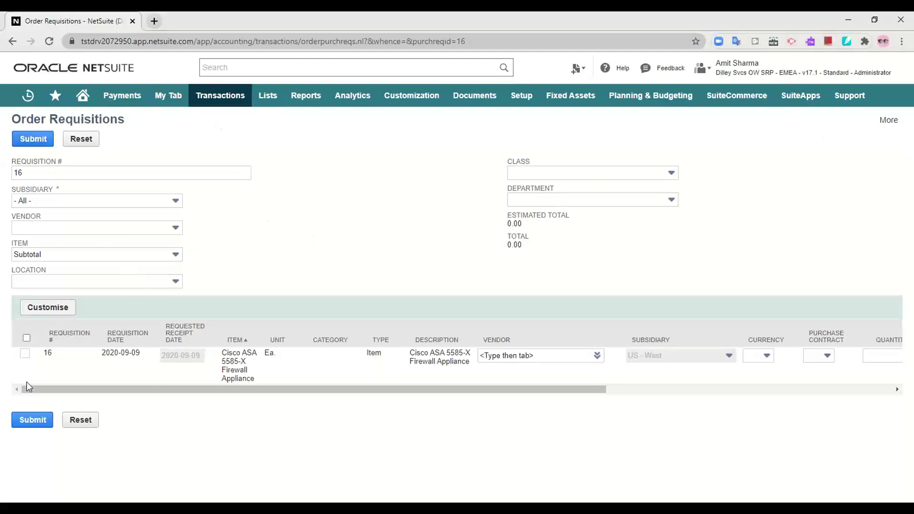
pyautogui.click(25, 353)
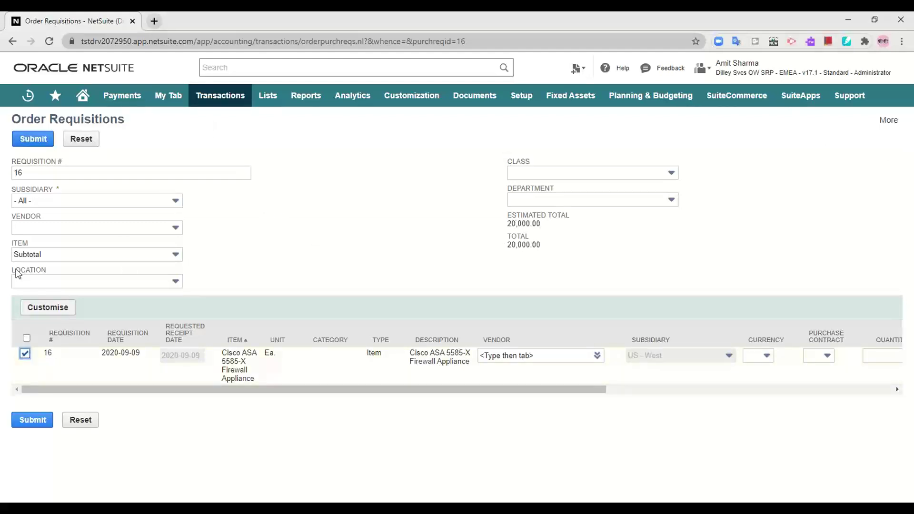
pyautogui.click(43, 140)
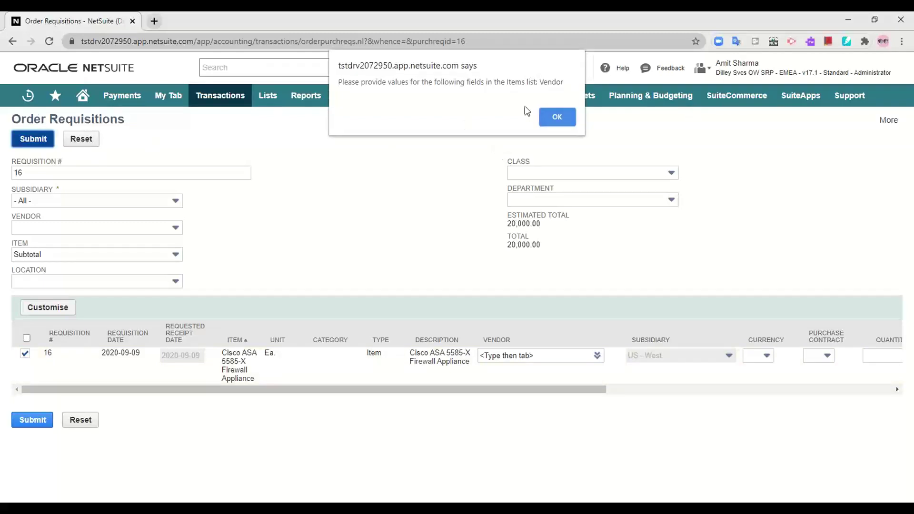
pyautogui.click(568, 116)
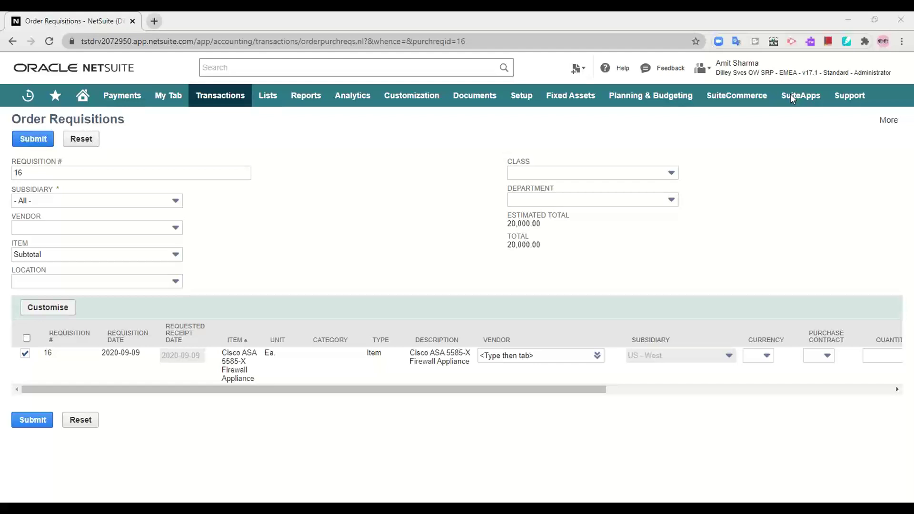
# Close the browser window showing the Order Requisitions page
pyautogui.doubleClick(699, 446)
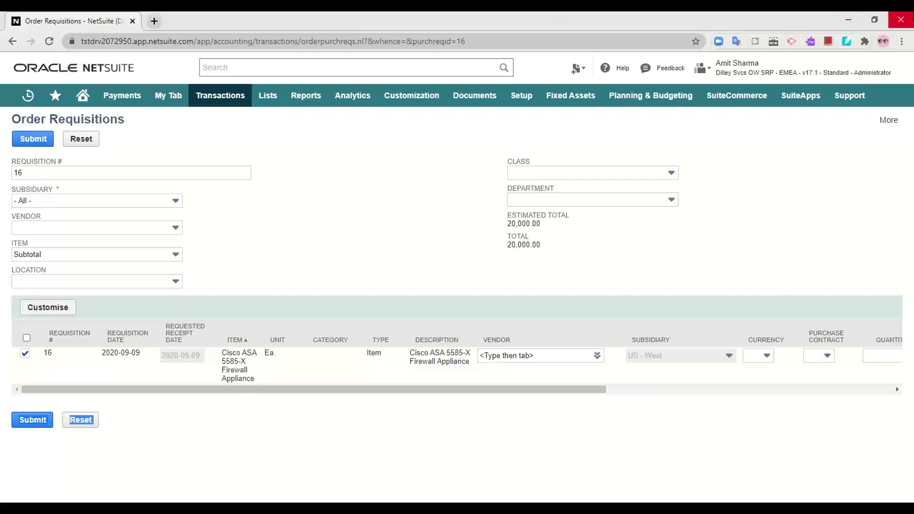
pyautogui.click(900, 19)
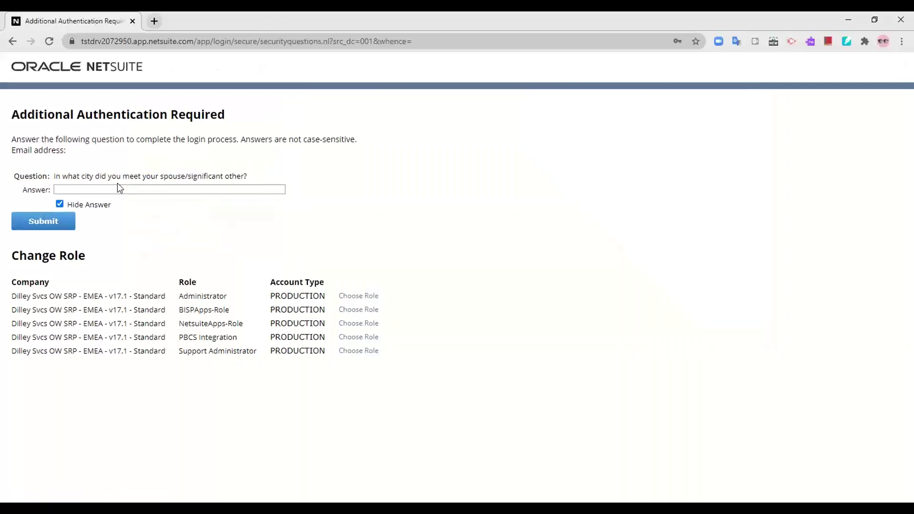
# Answer the additional authentication security question to log in to the Administrator role
pyautogui.click(149, 189)
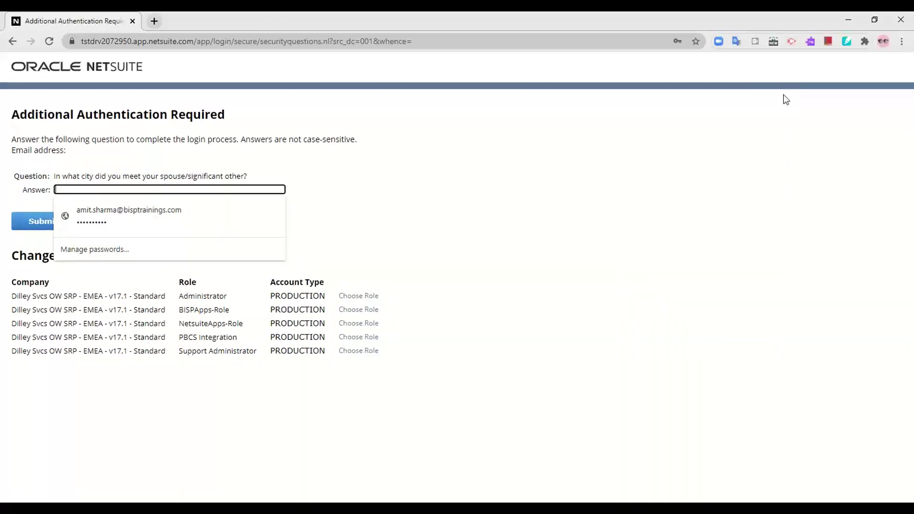
pyautogui.click(779, 120)
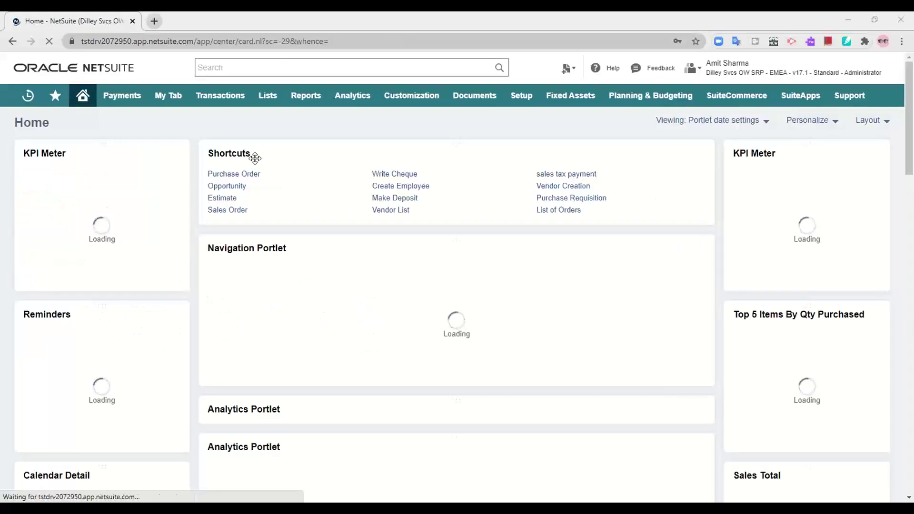
# Decline the browser's offer to update the saved password and reload the home page
pyautogui.rightClick(424, 136)
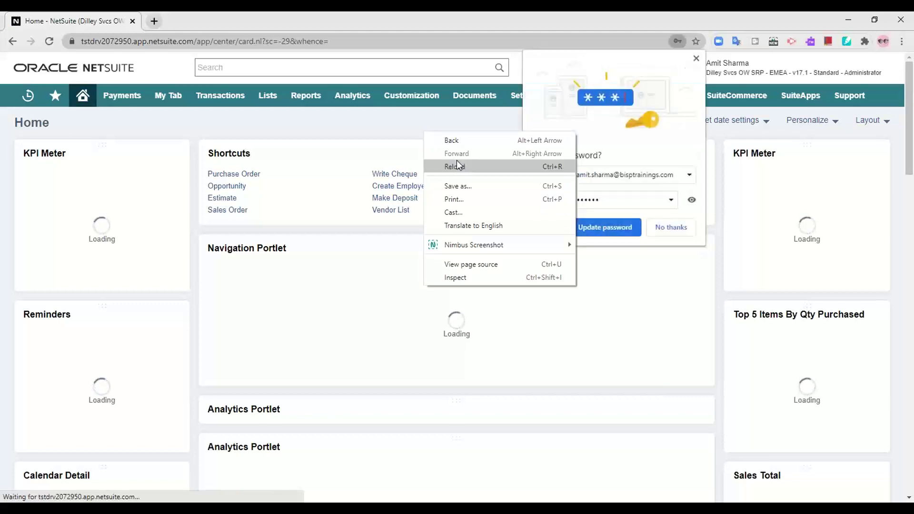
pyautogui.click(690, 226)
pyautogui.rightClick(274, 119)
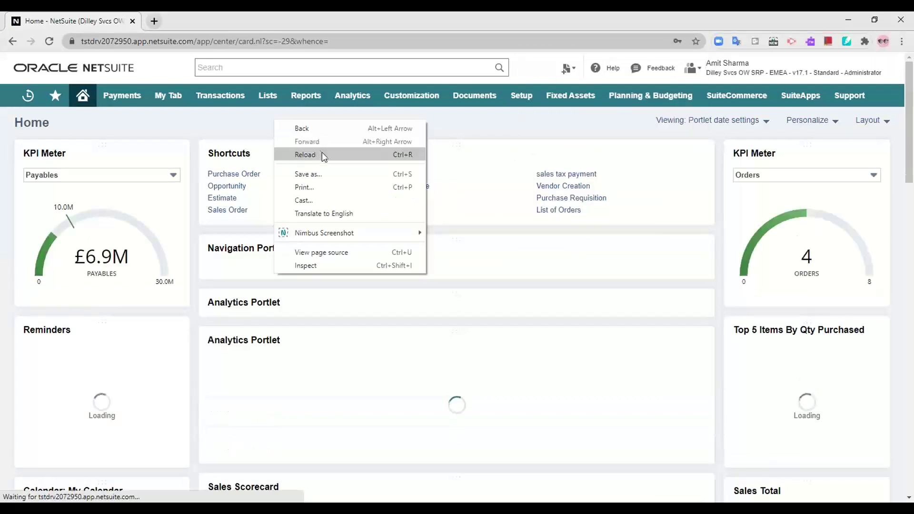
pyautogui.click(322, 152)
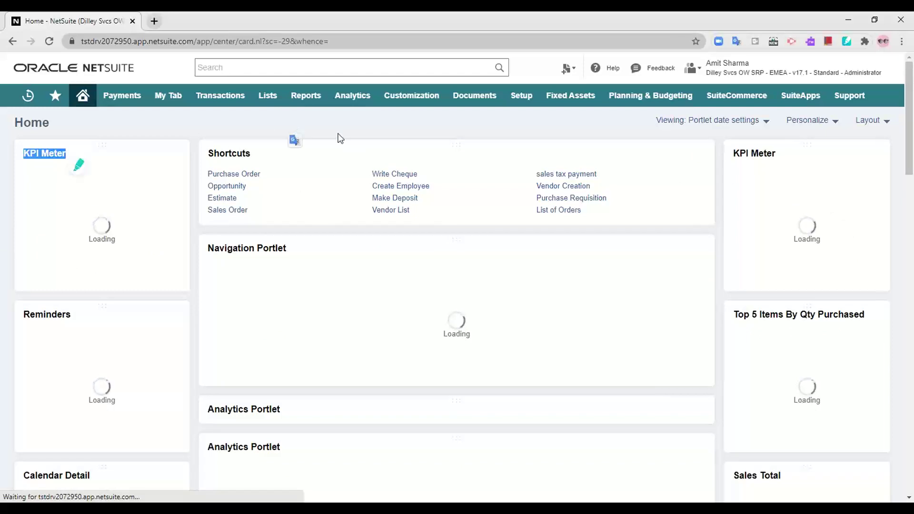
# Open the list of requisitions and view the record with the memo "demo requisition"
pyautogui.moveTo(221, 96)
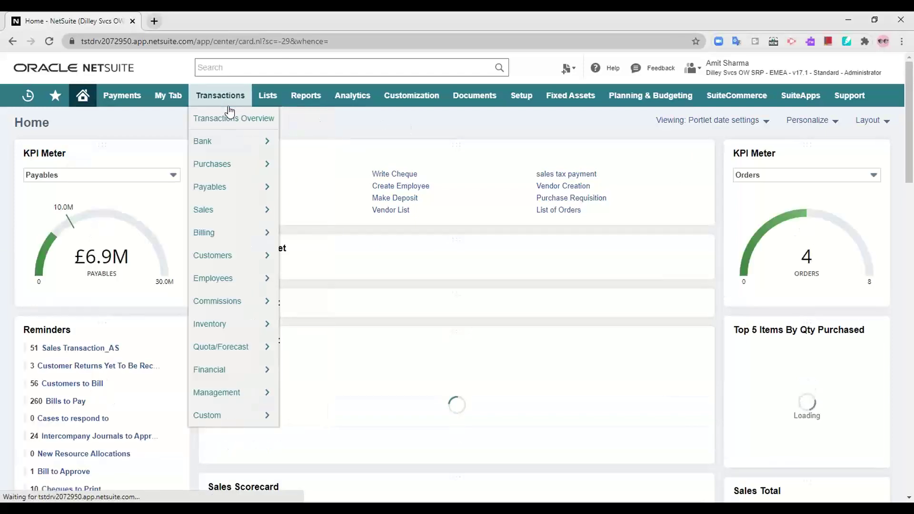
pyautogui.moveTo(235, 169)
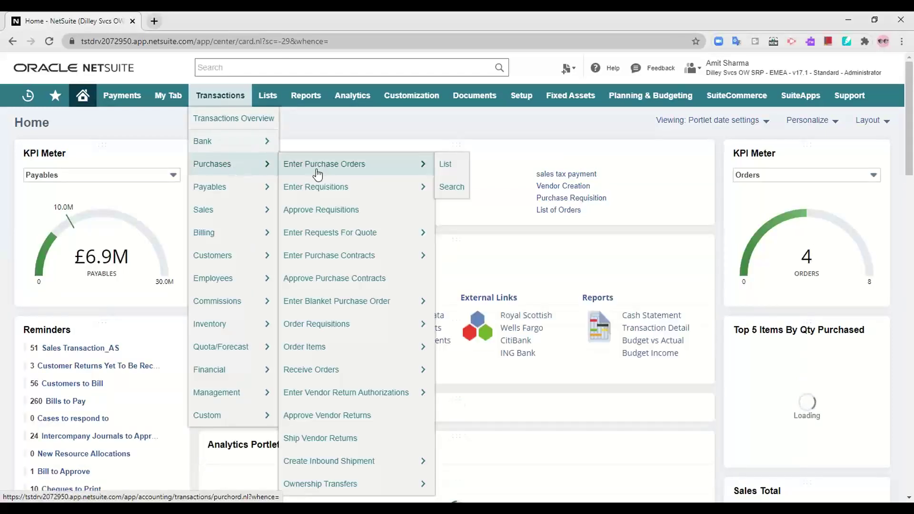
pyautogui.moveTo(399, 168)
pyautogui.moveTo(399, 192)
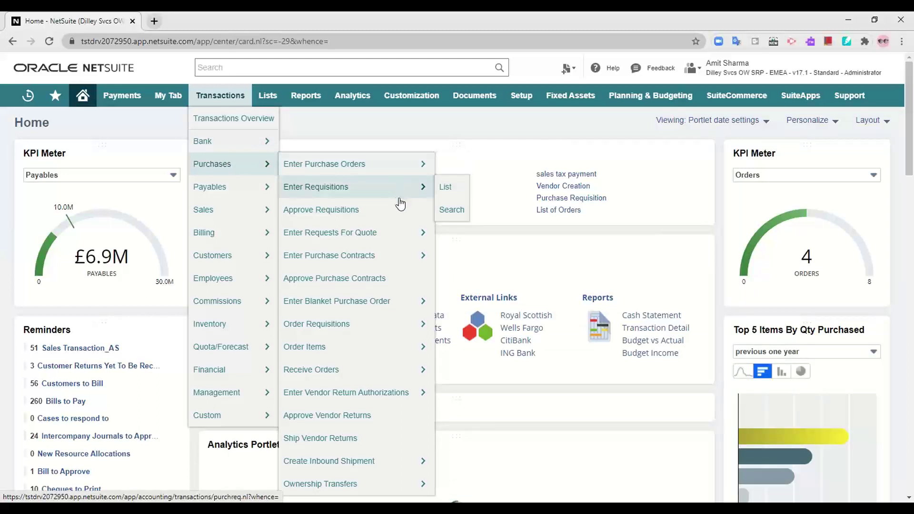
pyautogui.click(458, 191)
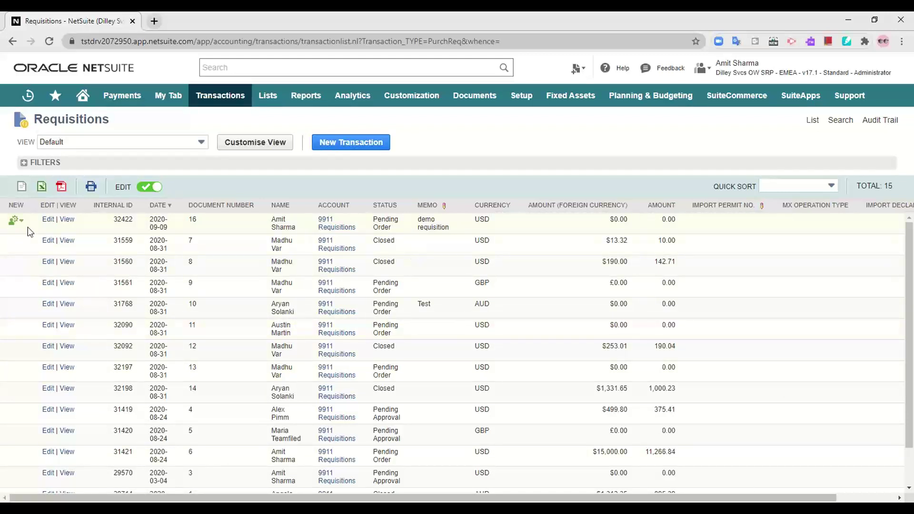
pyautogui.click(62, 223)
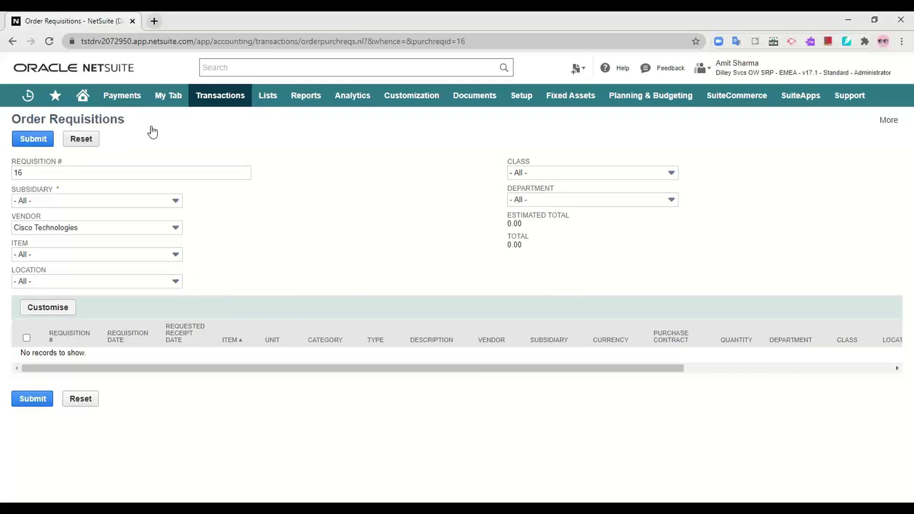
# Leave the Order Requisitions page without saving, open the list of purchase orders and look across its columns
pyautogui.moveTo(228, 100)
pyautogui.moveTo(235, 160)
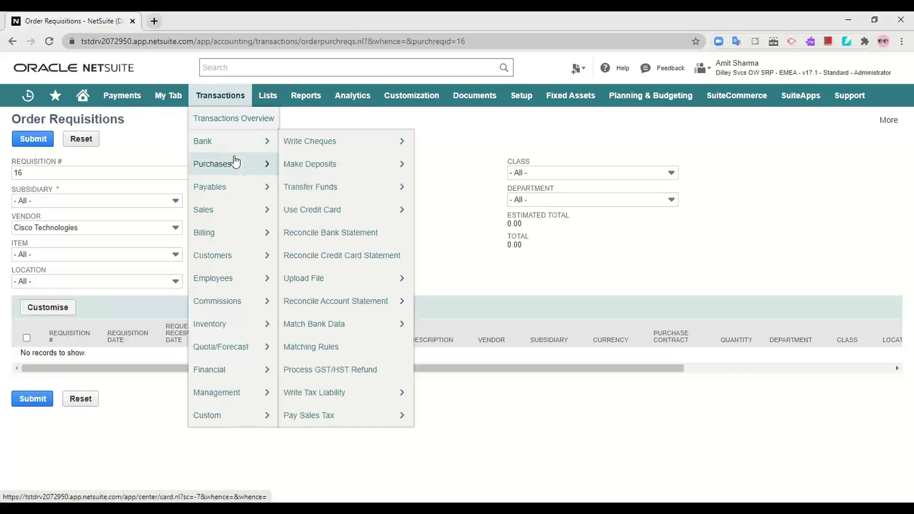
pyautogui.moveTo(398, 167)
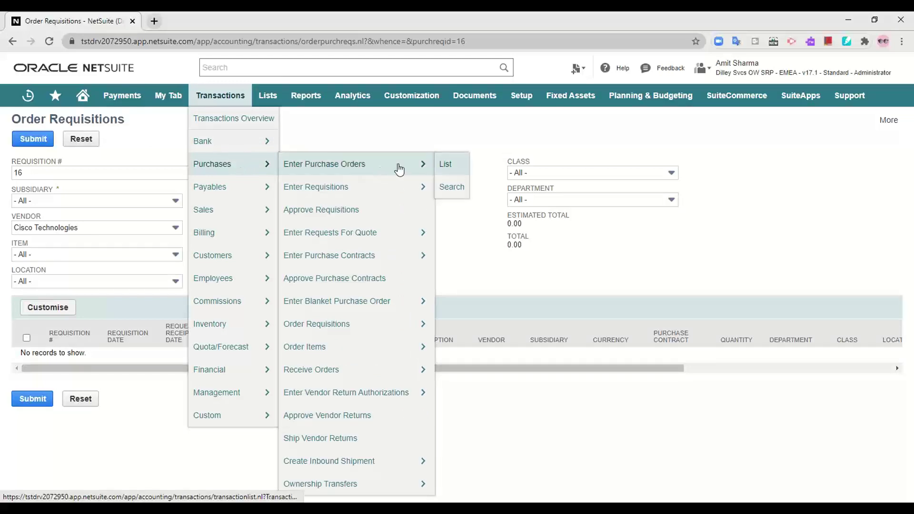
pyautogui.click(452, 167)
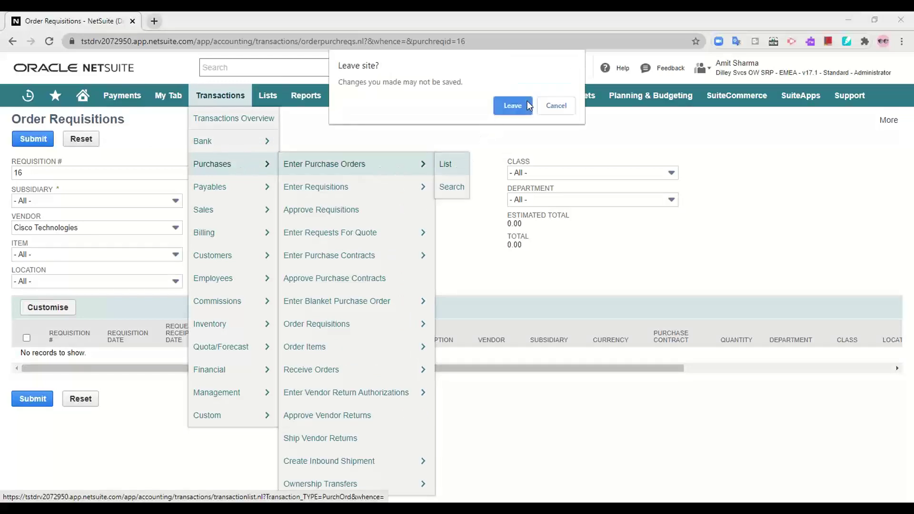
pyautogui.click(513, 106)
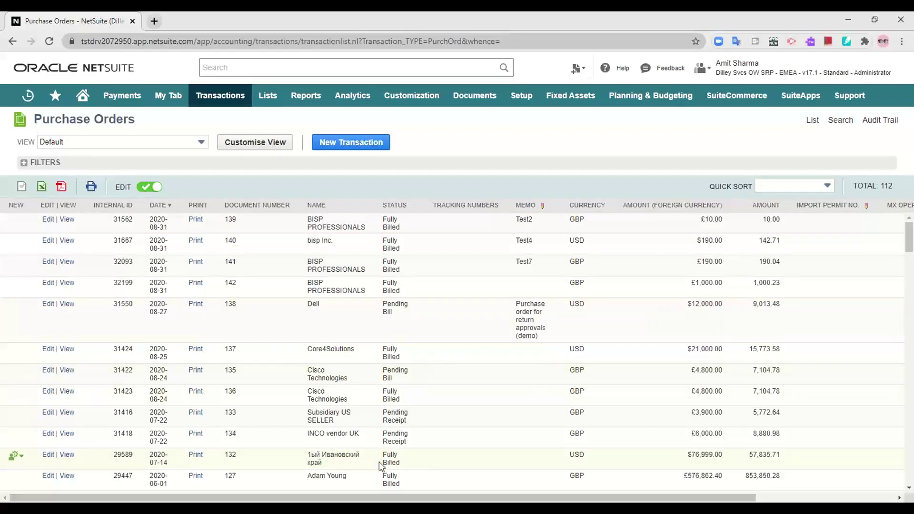
pyautogui.hscroll(5, 413, 459)
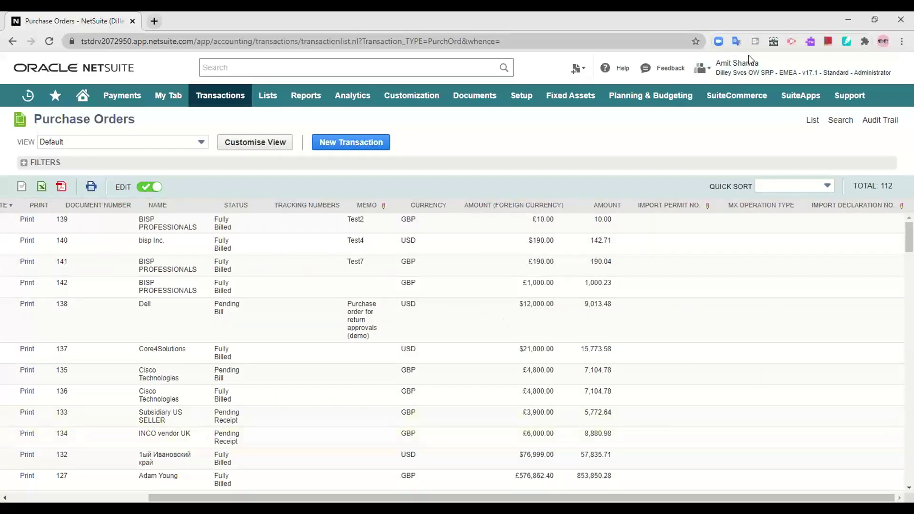
# Expand the purchase order list's filters and set the transaction type to Requisition
pyautogui.click(24, 162)
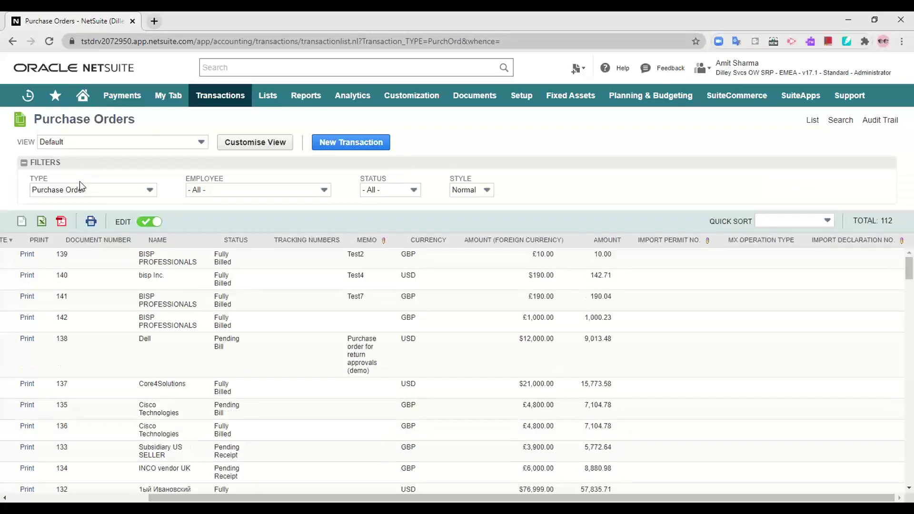
pyautogui.click(87, 189)
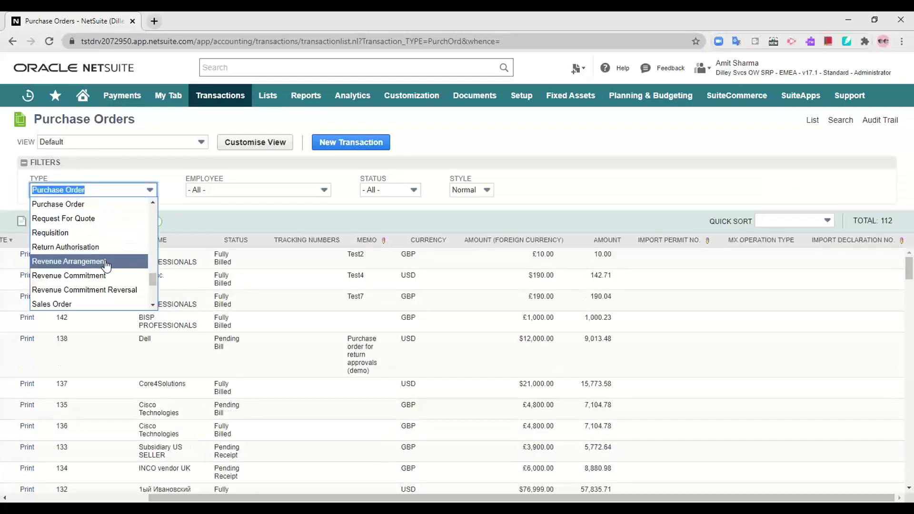
pyautogui.scroll(1, 103, 268)
pyautogui.scroll(7, 101, 268)
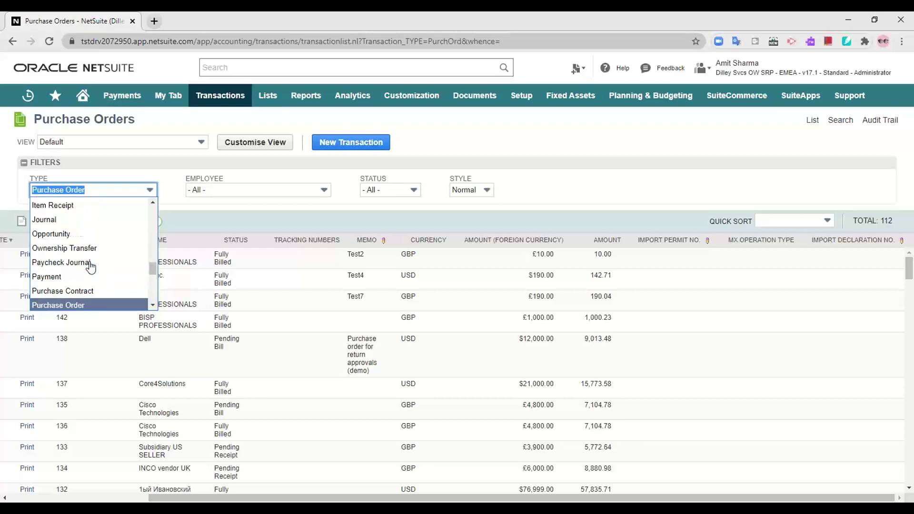
pyautogui.scroll(-7, 90, 265)
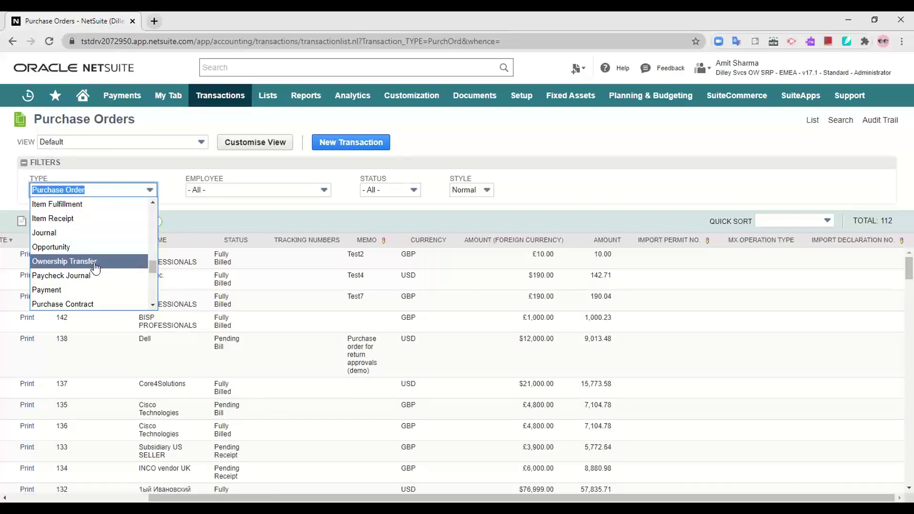
pyautogui.scroll(-2, 105, 298)
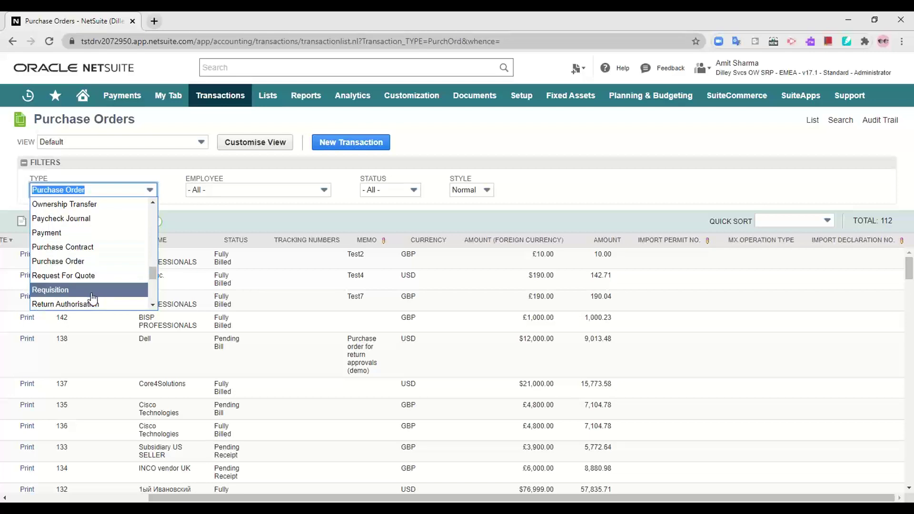
pyautogui.click(94, 297)
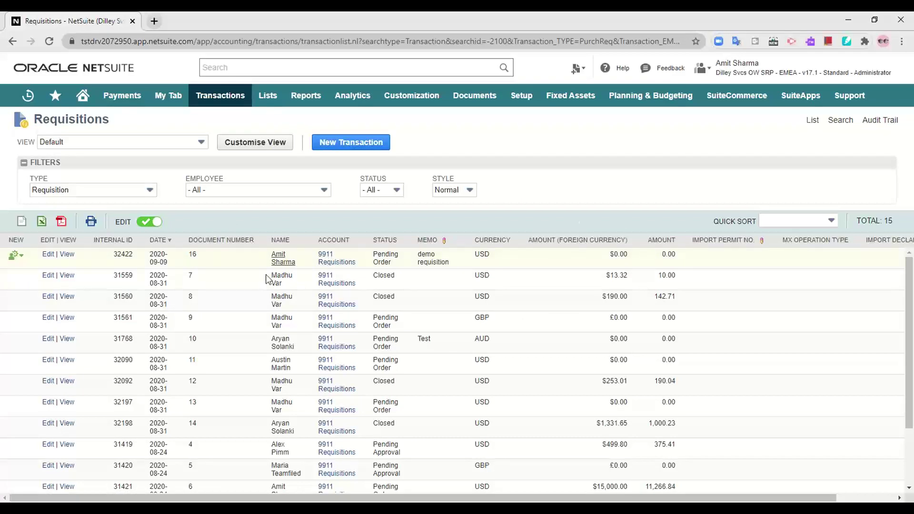
# Switch the list's transaction type filter back to Purchase Order
pyautogui.click(79, 190)
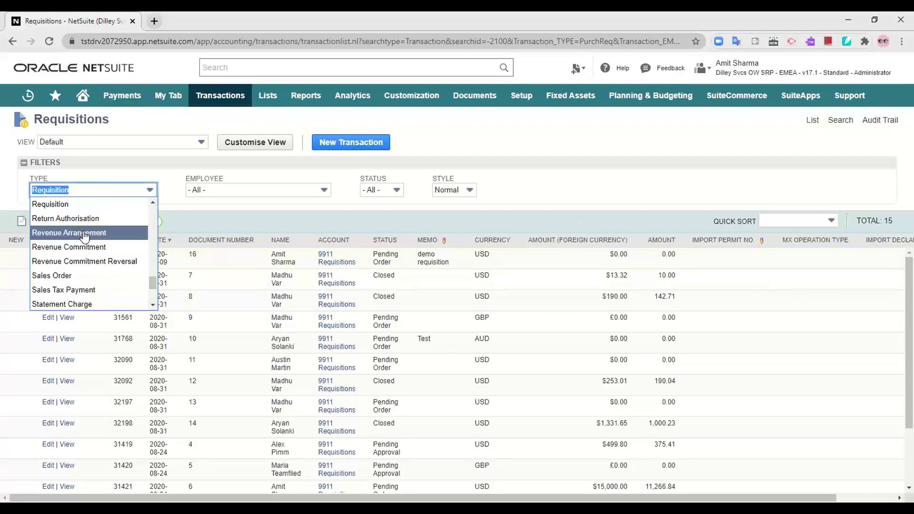
pyautogui.scroll(2, 78, 234)
pyautogui.click(82, 233)
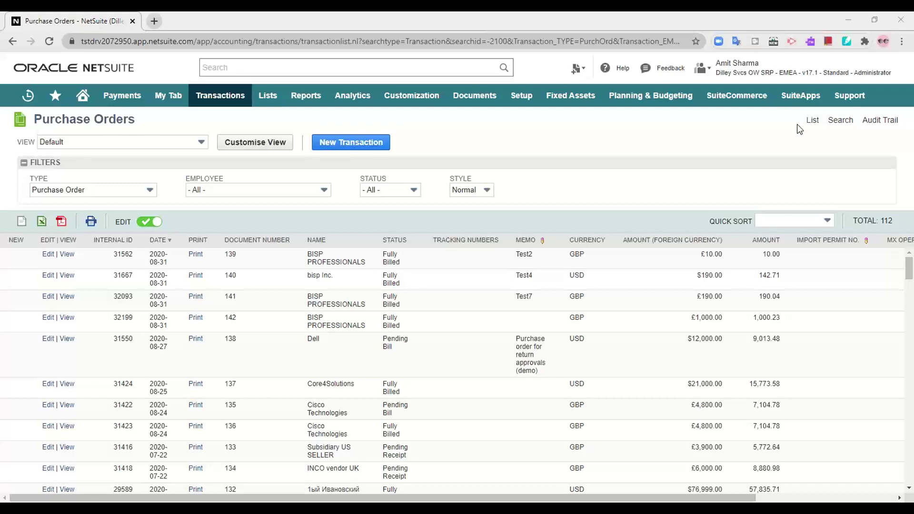
# Switch to the PowerPoint presentation, review the procurement stages on the Flow slide in Reading View, and return to the purchase orders list
pyautogui.hotkey('alt', 'Tab')
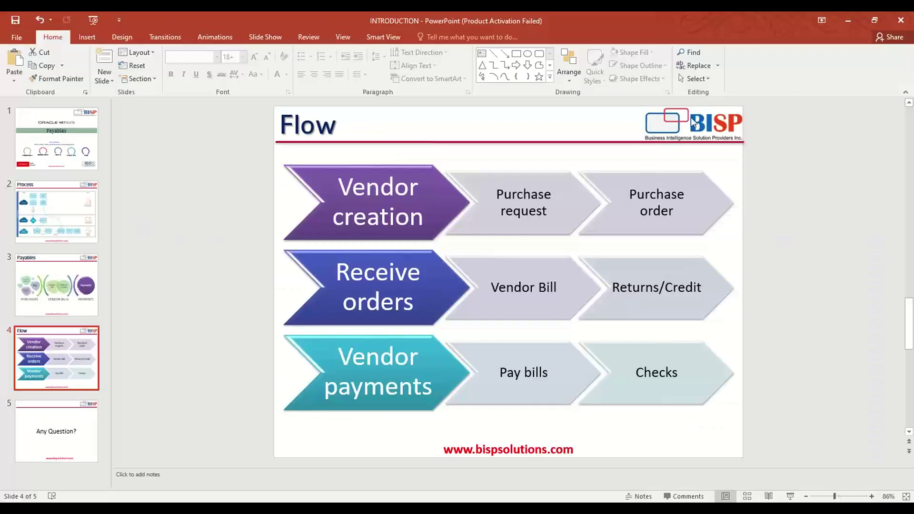
pyautogui.click(769, 497)
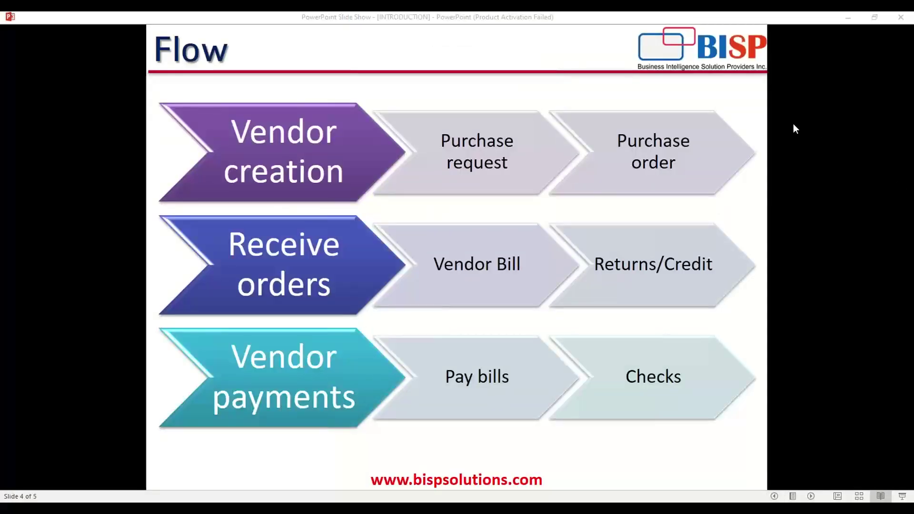
pyautogui.click(793, 124)
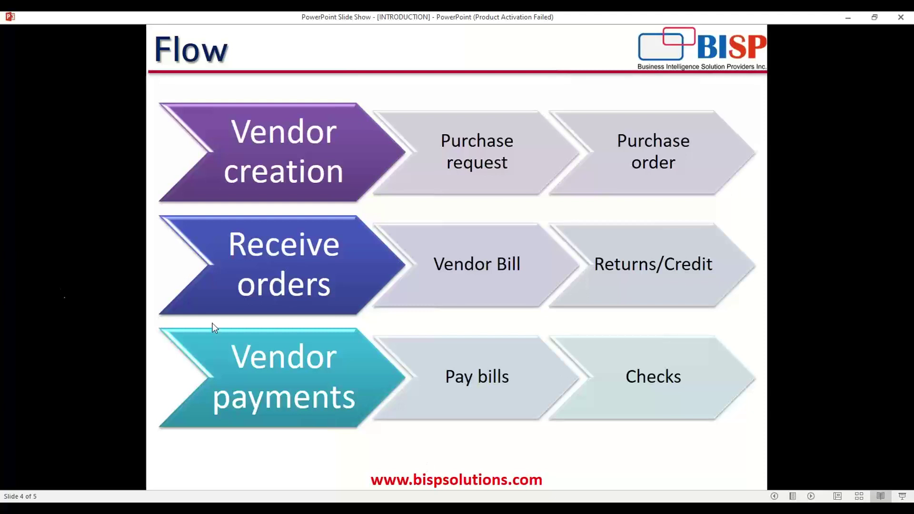
pyautogui.click(788, 127)
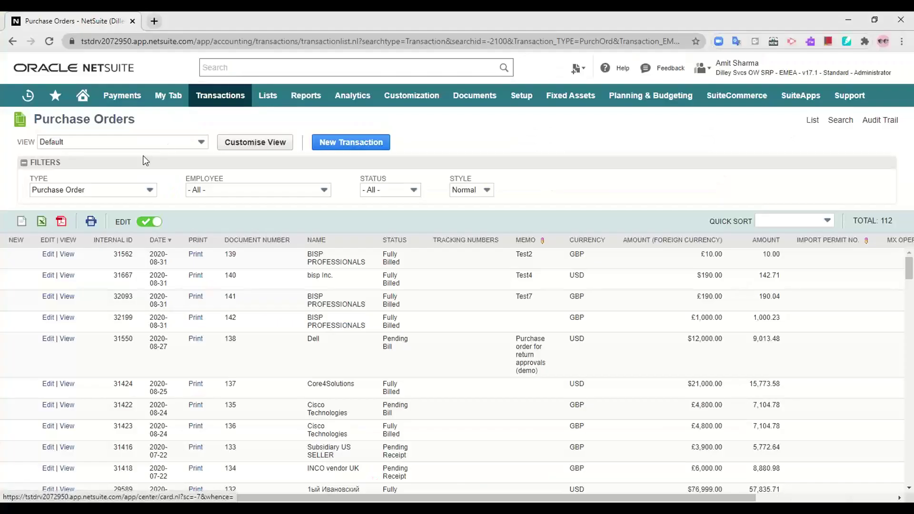
# Start a new purchase order transaction and look over the sections of its blank form
pyautogui.click(363, 153)
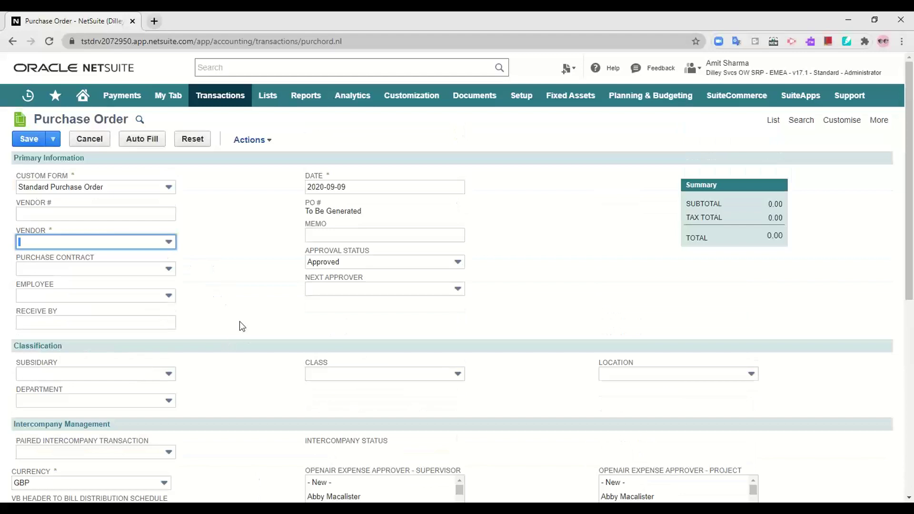
pyautogui.scroll(-5, 242, 326)
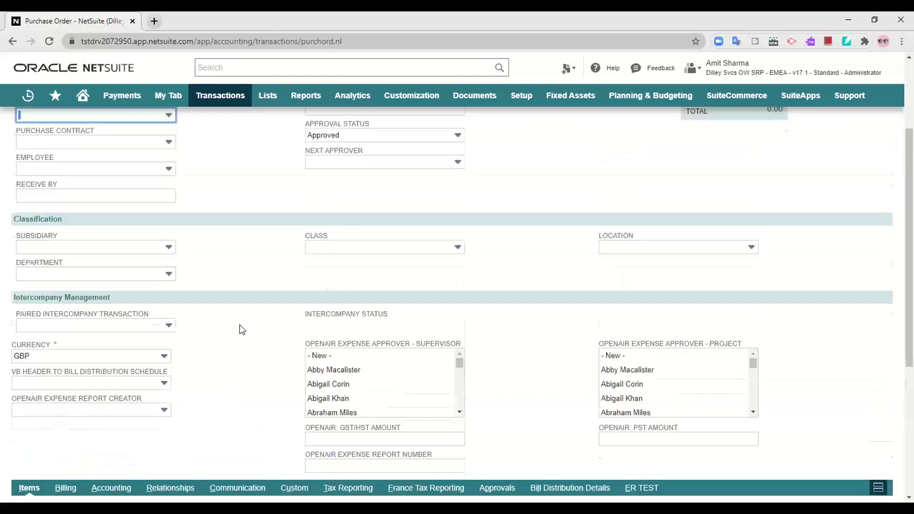
pyautogui.scroll(3, 239, 325)
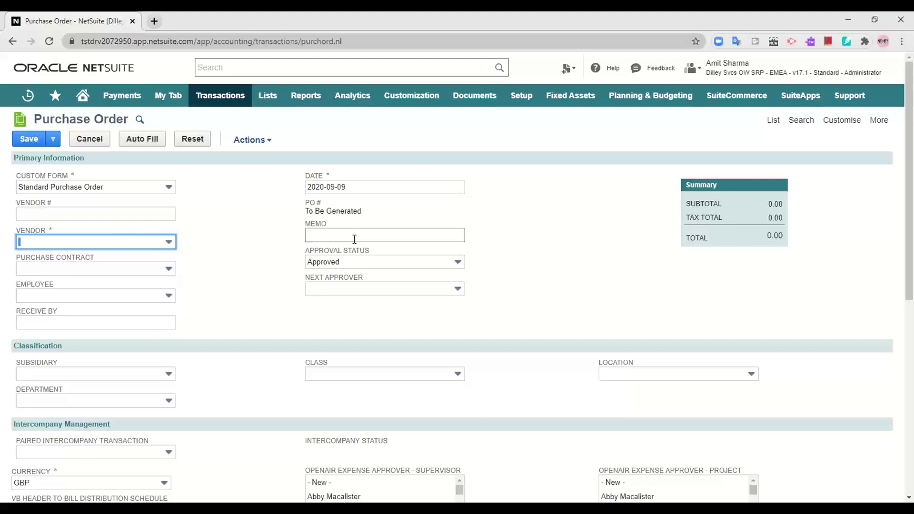
# Set the purchase order's approval status to Pending Approval and choose the first listed employee as next approver
pyautogui.click(371, 263)
pyautogui.click(352, 288)
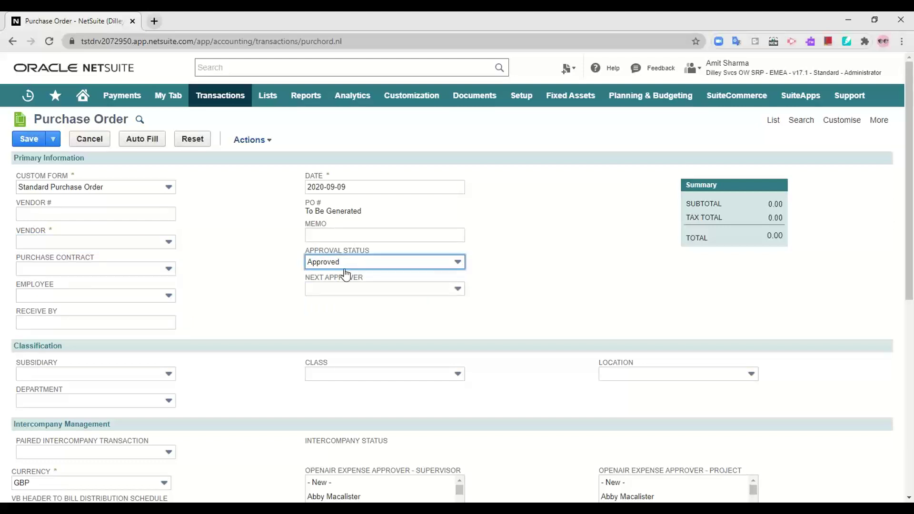
pyautogui.click(350, 265)
pyautogui.click(341, 281)
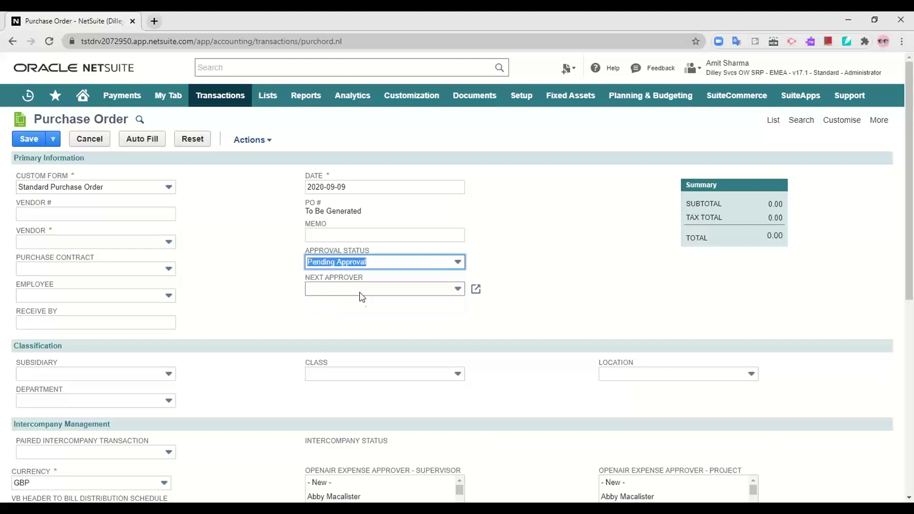
pyautogui.click(388, 291)
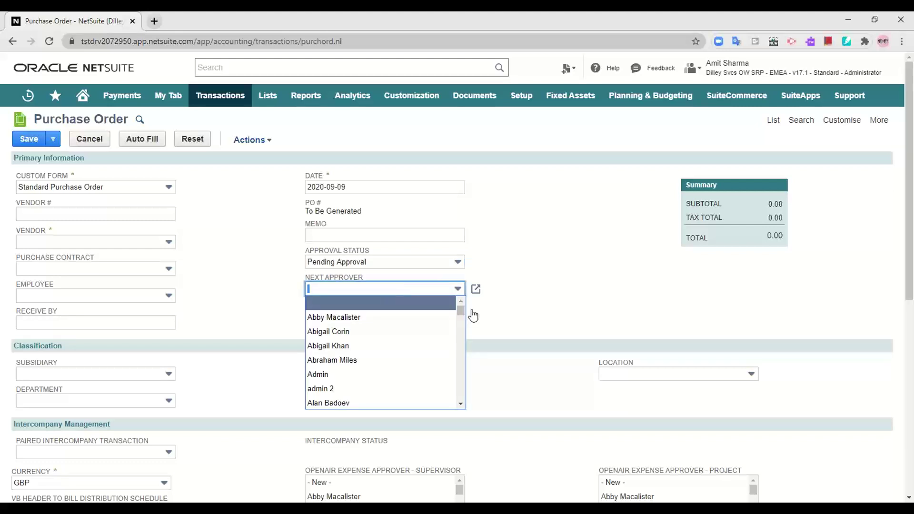
pyautogui.click(346, 318)
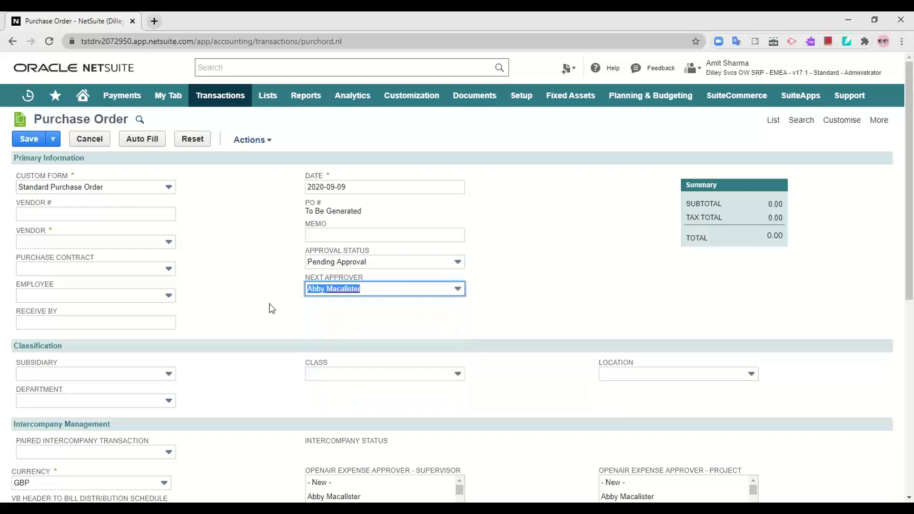
# Set the new purchase order's vendor to Dell
pyautogui.click(103, 271)
pyautogui.click(102, 272)
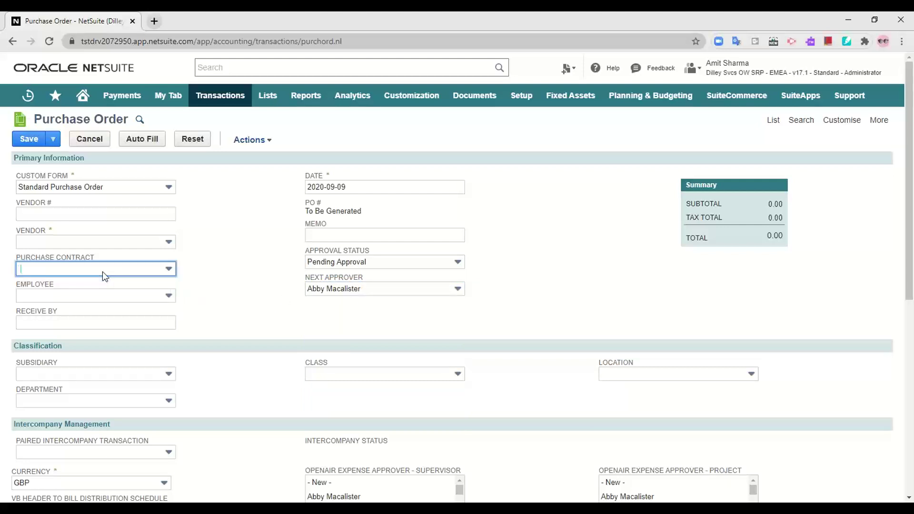
pyautogui.click(162, 247)
pyautogui.scroll(-1, 141, 335)
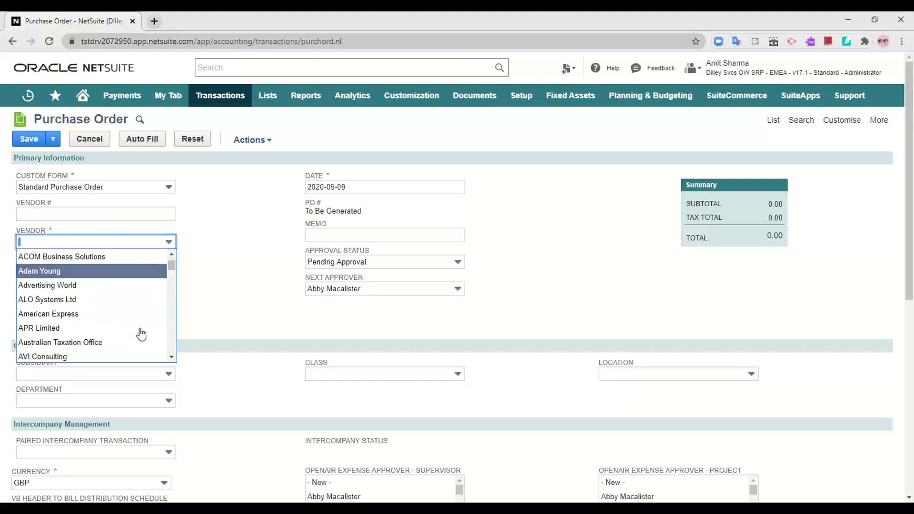
pyautogui.scroll(1, 103, 279)
pyautogui.scroll(-8, 100, 333)
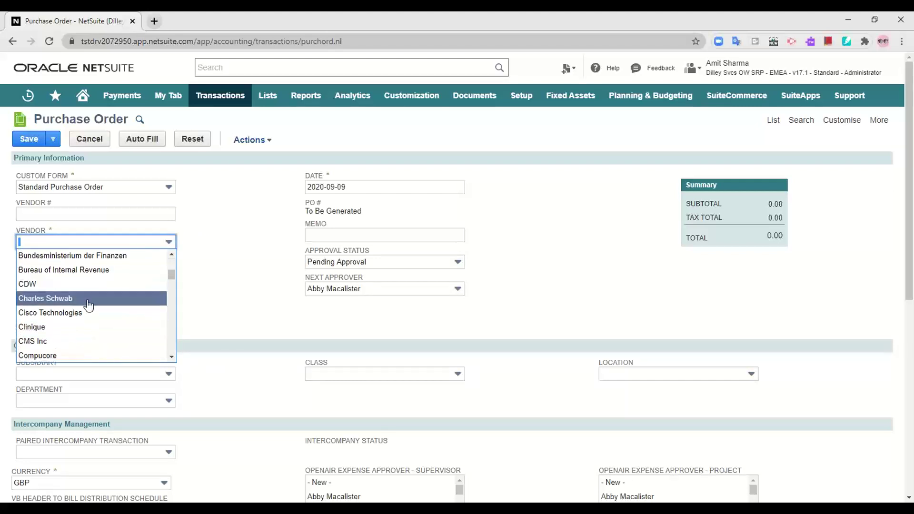
pyautogui.scroll(-3, 88, 309)
pyautogui.scroll(-1, 81, 348)
pyautogui.scroll(-2, 78, 348)
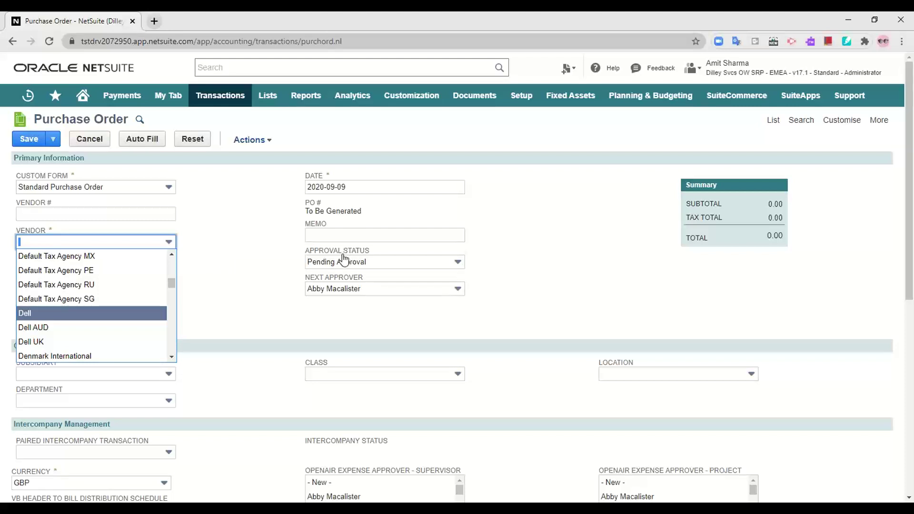
pyautogui.press('Return')
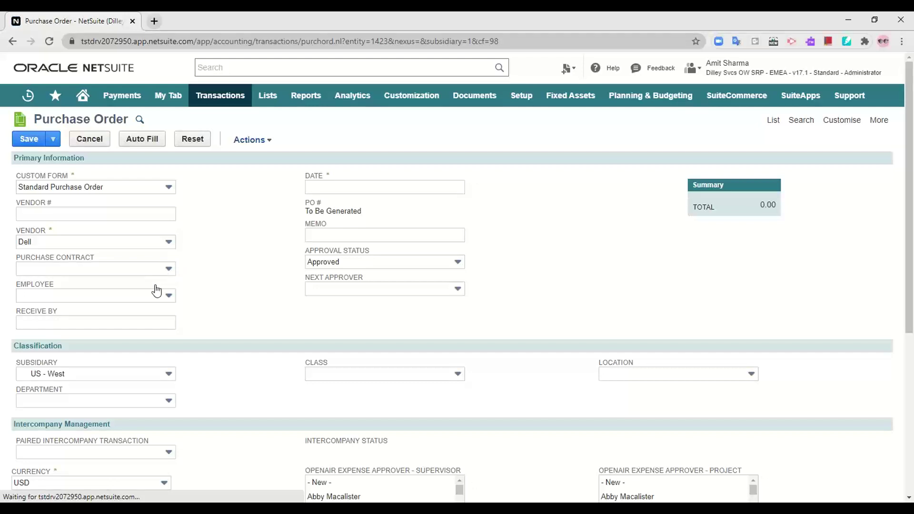
# Examine the purchase order's employee choices, approval fields, subsidiary choices, currency, exchange rate and Expenses lines
pyautogui.click(145, 297)
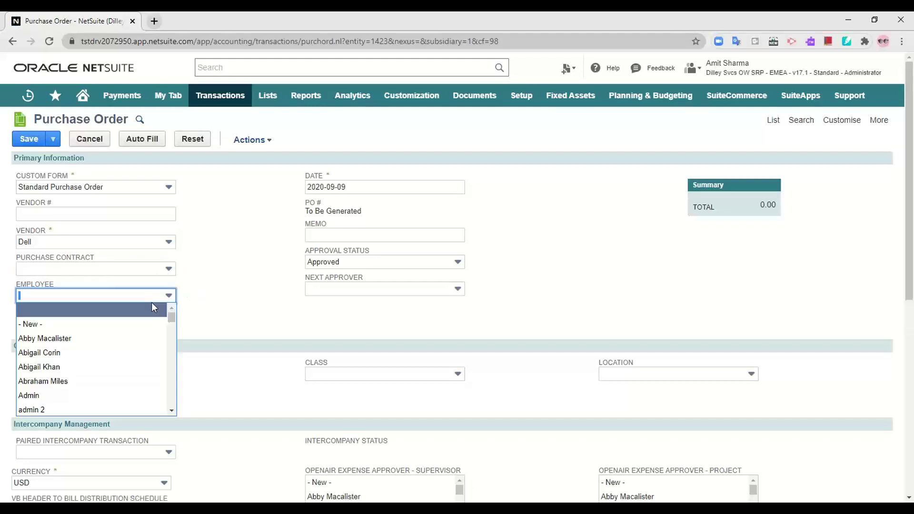
pyautogui.click(285, 259)
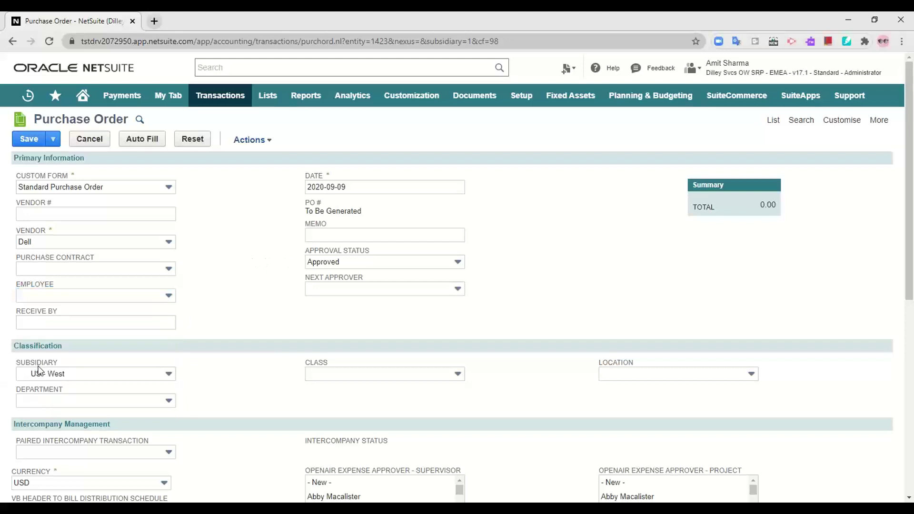
pyautogui.moveTo(192, 325)
pyautogui.moveTo(97, 245)
pyautogui.scroll(-1, 353, 271)
pyautogui.scroll(-1, 209, 312)
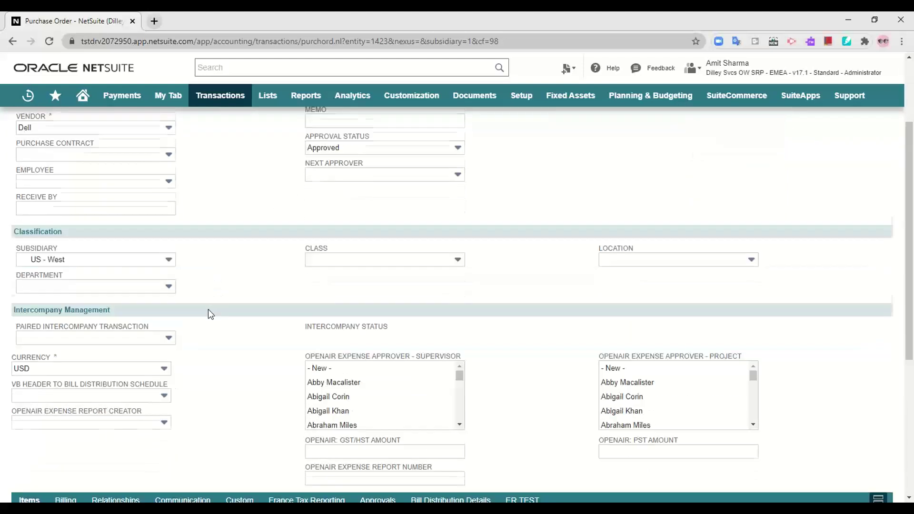
pyautogui.scroll(-1, 208, 309)
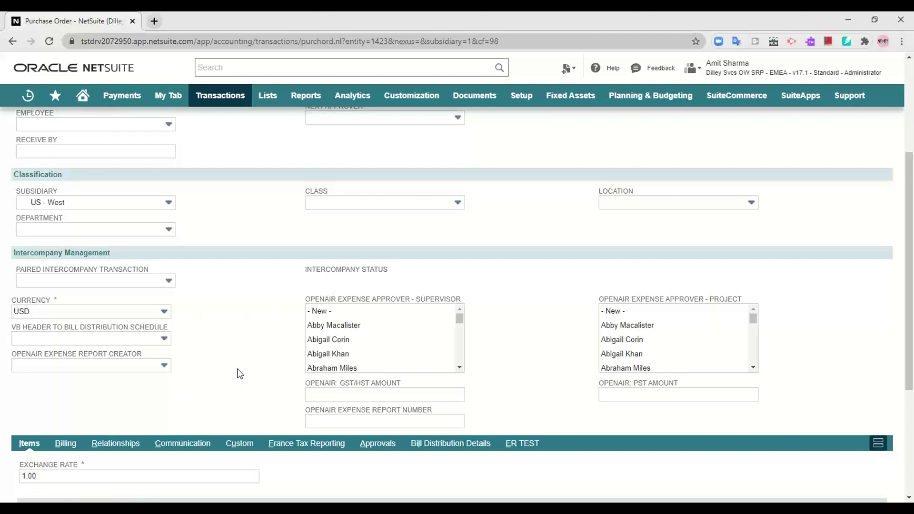
pyautogui.scroll(3, 240, 373)
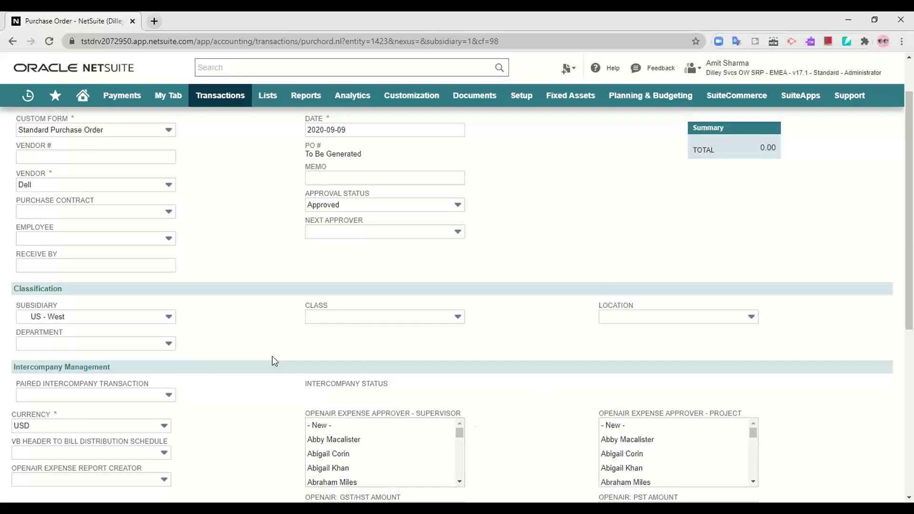
pyautogui.click(133, 322)
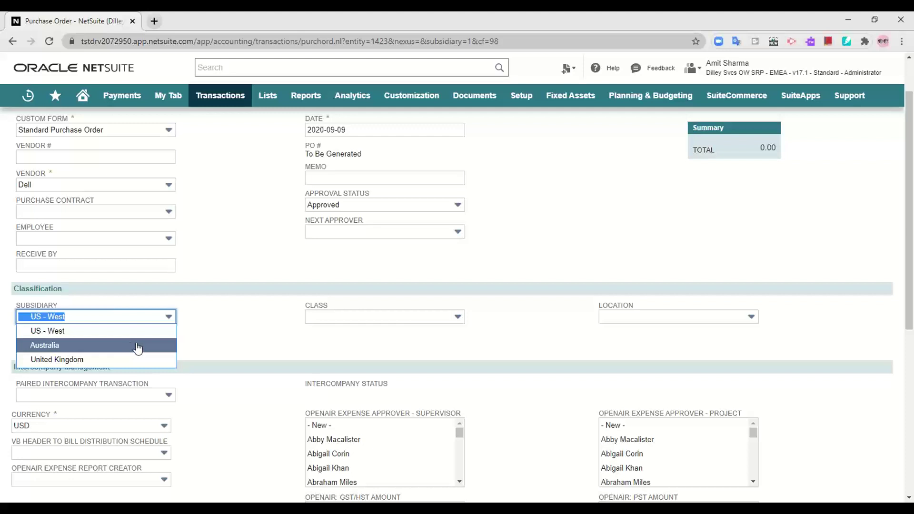
pyautogui.click(226, 336)
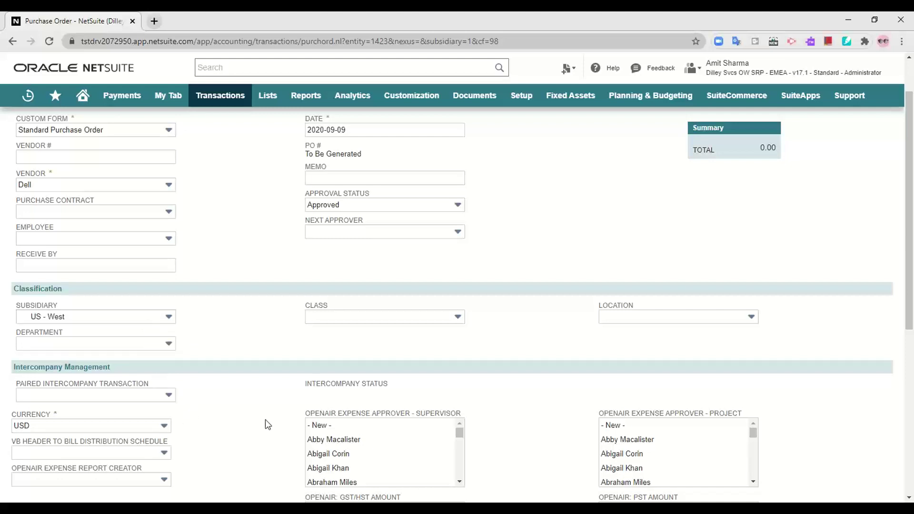
pyautogui.scroll(-1, 253, 425)
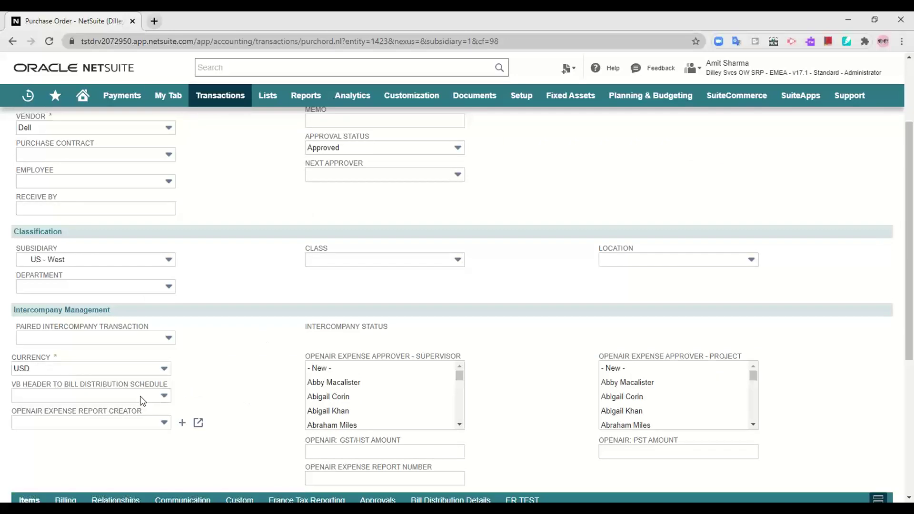
pyautogui.scroll(-1, 142, 400)
pyautogui.scroll(-2, 157, 459)
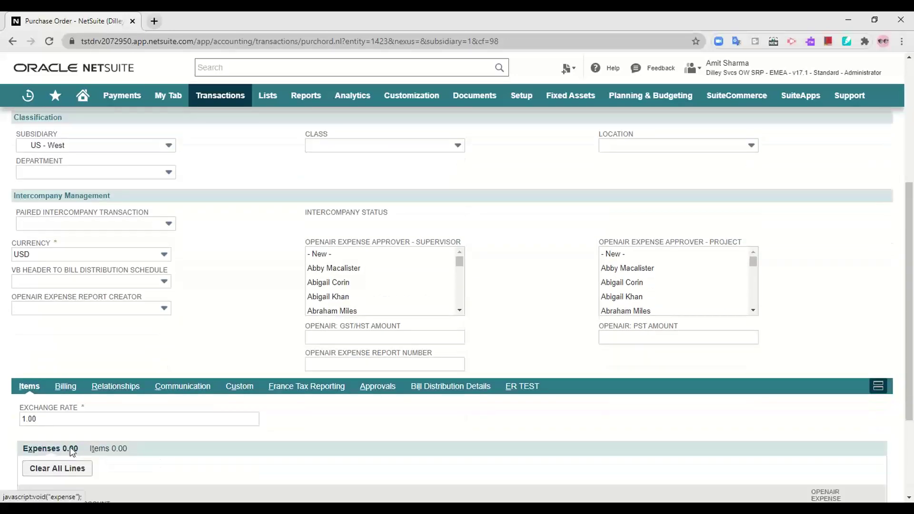
pyautogui.click(78, 364)
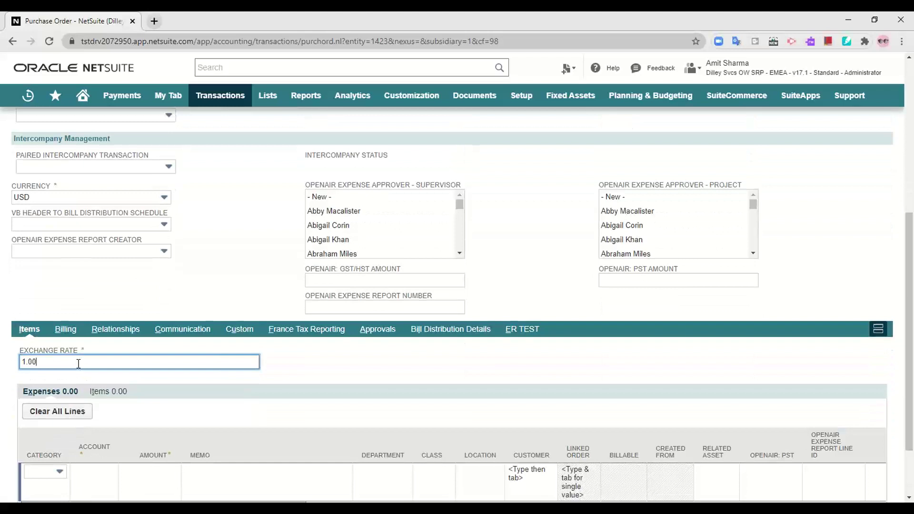
pyautogui.click(403, 379)
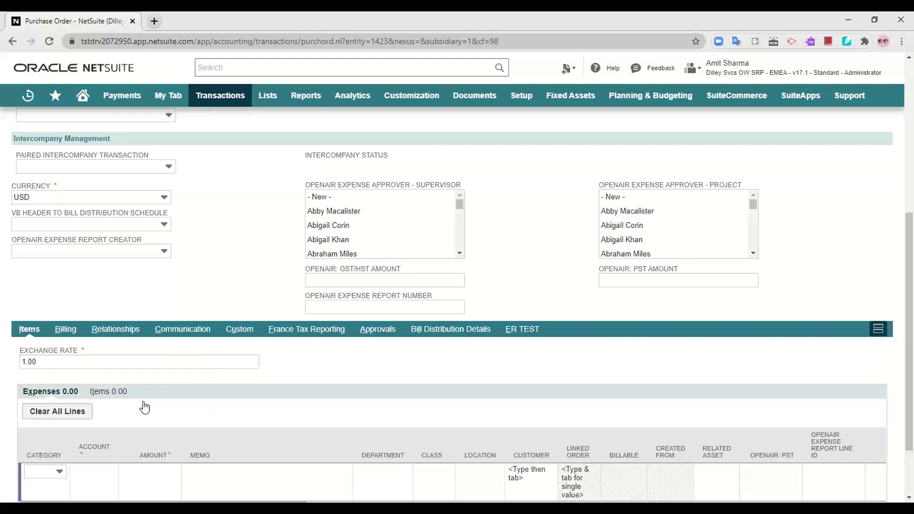
# Add Dell Power Edge M I/O Aggregator as an item line on the purchase order
pyautogui.click(113, 394)
pyautogui.scroll(-1, 52, 427)
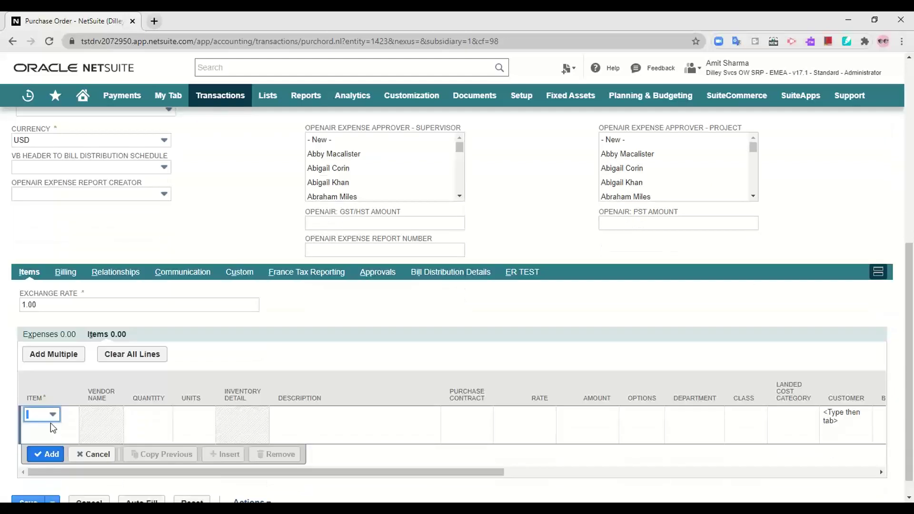
pyautogui.click(50, 421)
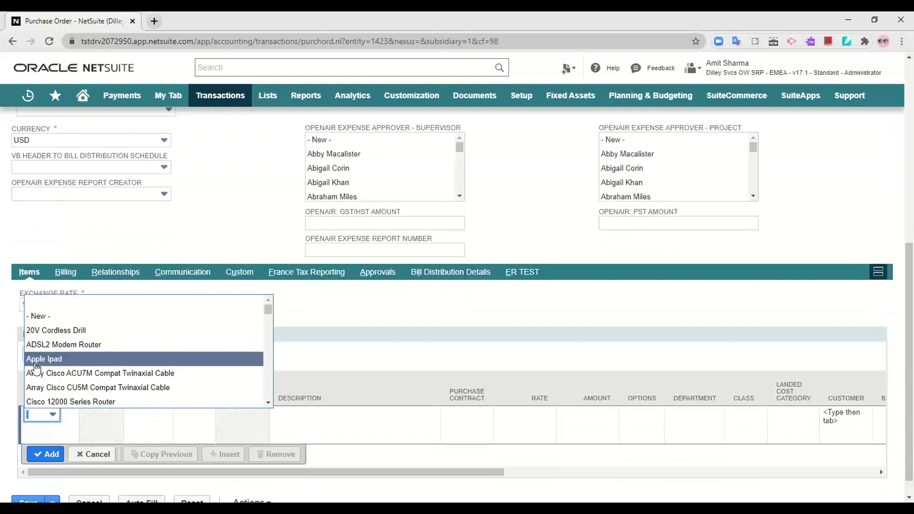
pyautogui.scroll(-3, 82, 364)
pyautogui.click(82, 365)
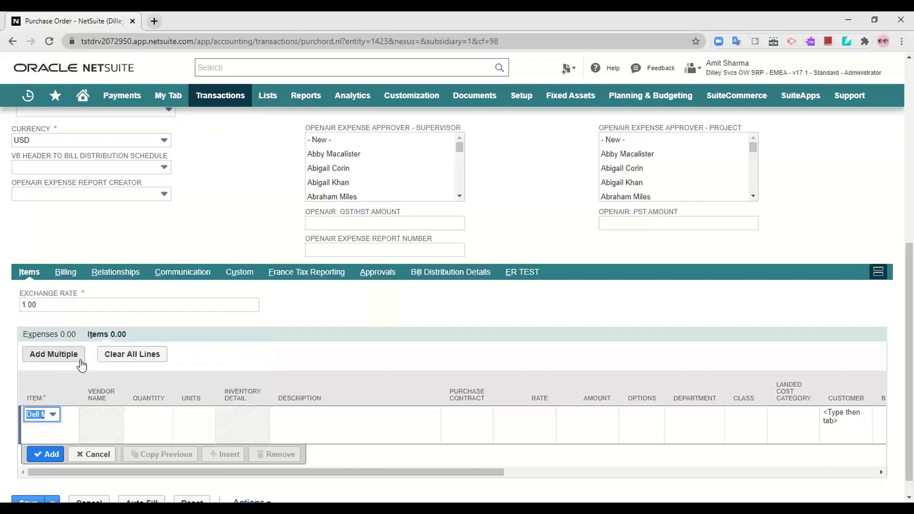
pyautogui.click(50, 414)
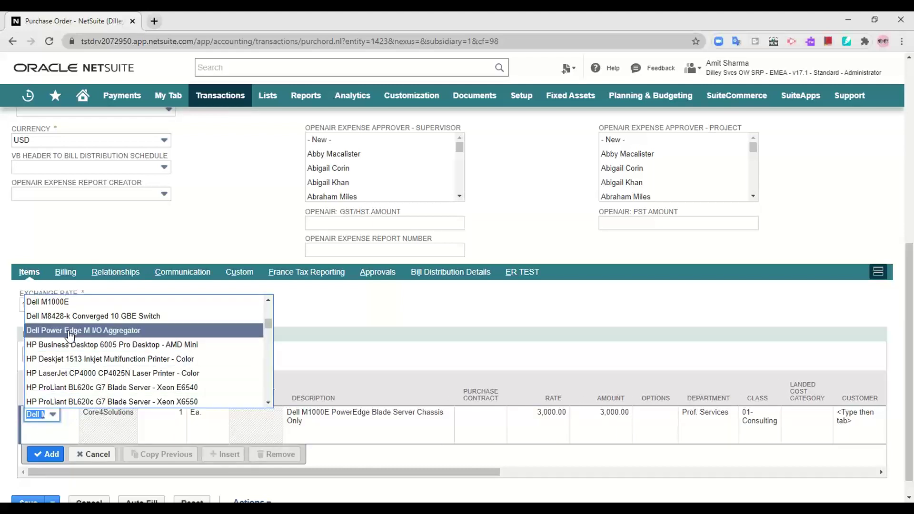
pyautogui.scroll(1, 90, 344)
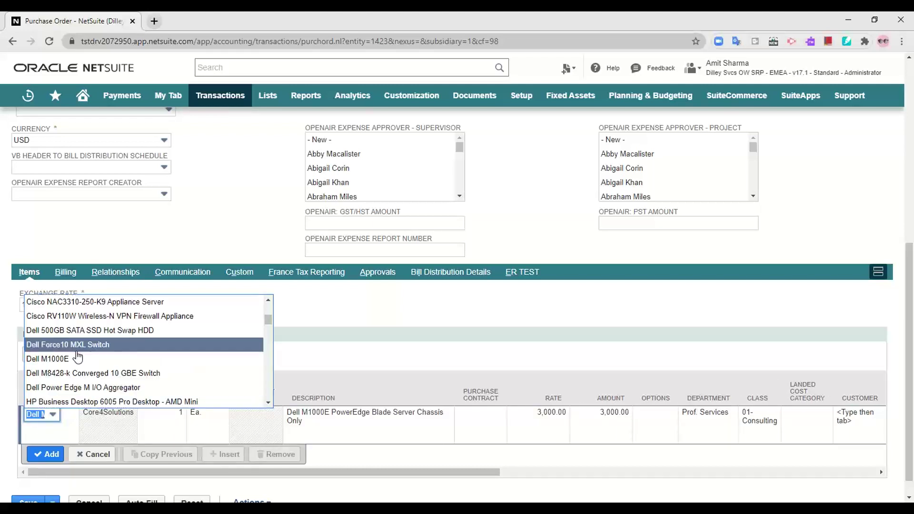
pyautogui.click(95, 387)
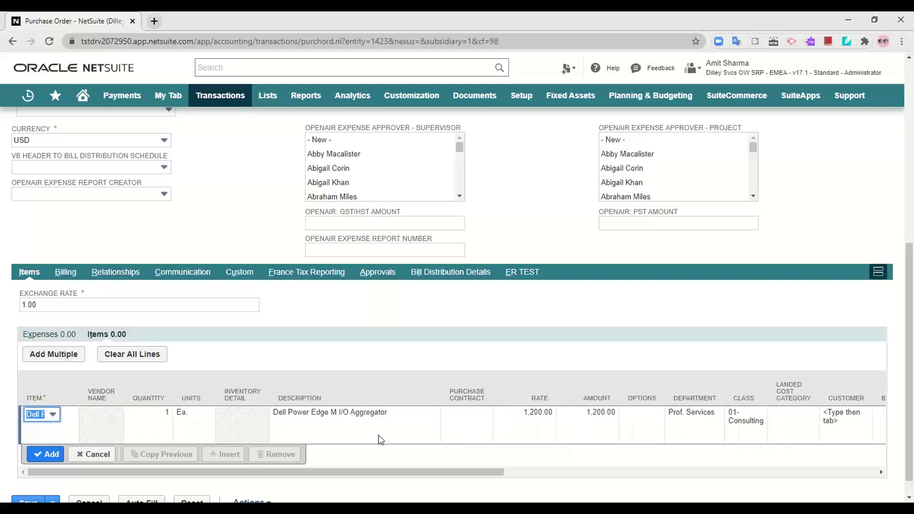
pyautogui.click(45, 454)
pyautogui.scroll(-1, 351, 448)
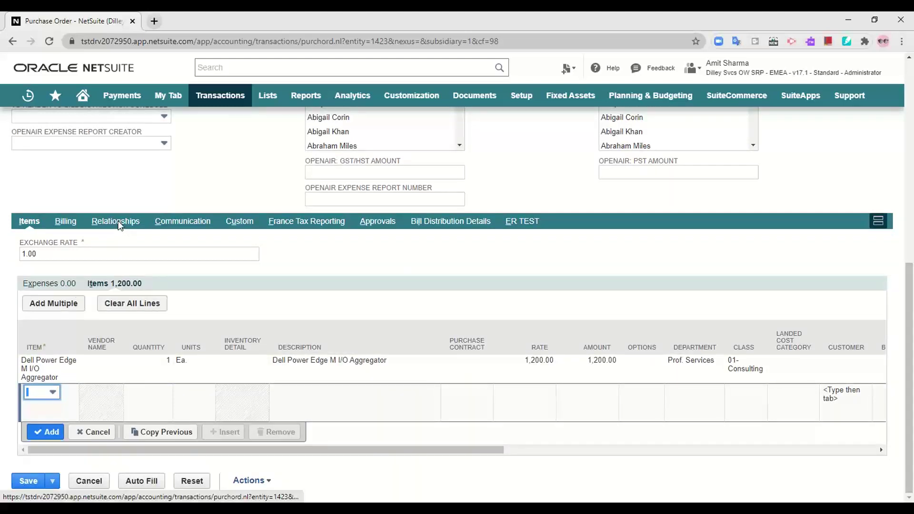
# Check the purchase order's Expenses lines and save the order
pyautogui.click(47, 284)
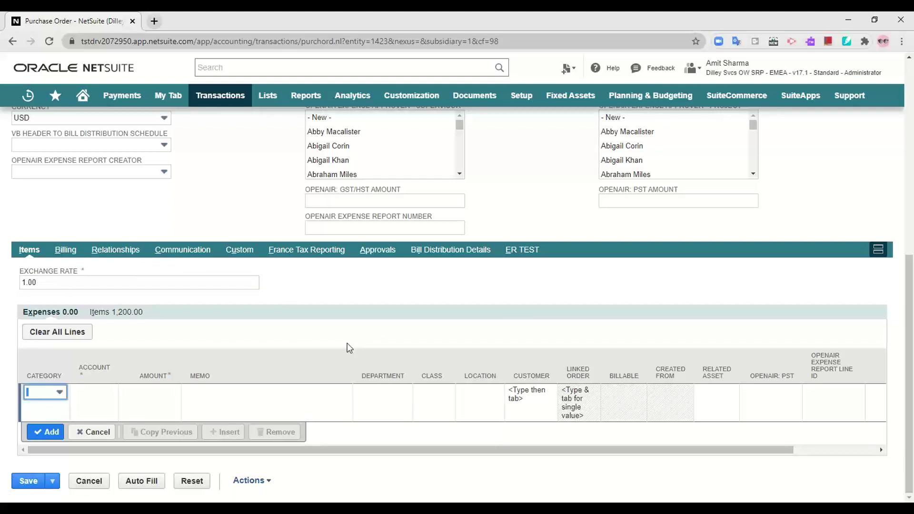
pyautogui.scroll(1, 346, 326)
pyautogui.scroll(7, 343, 334)
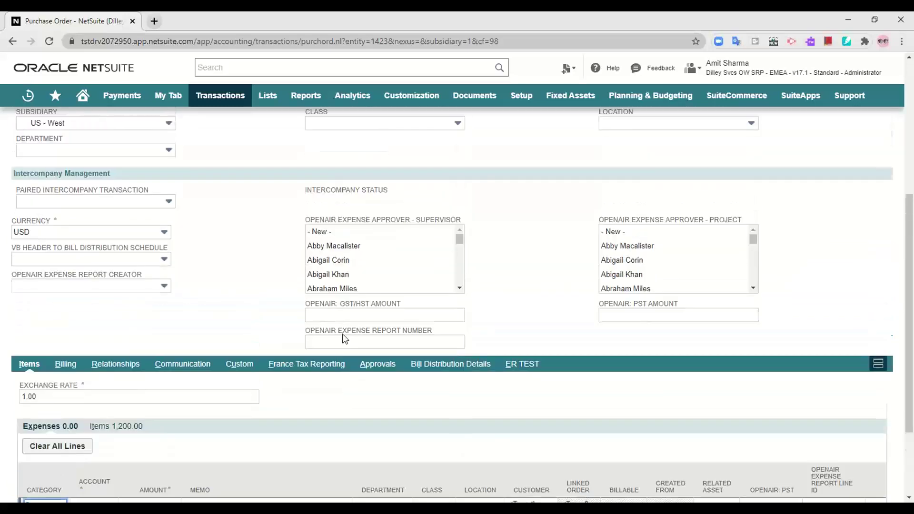
pyautogui.scroll(-6, 337, 348)
pyautogui.scroll(-2, 337, 348)
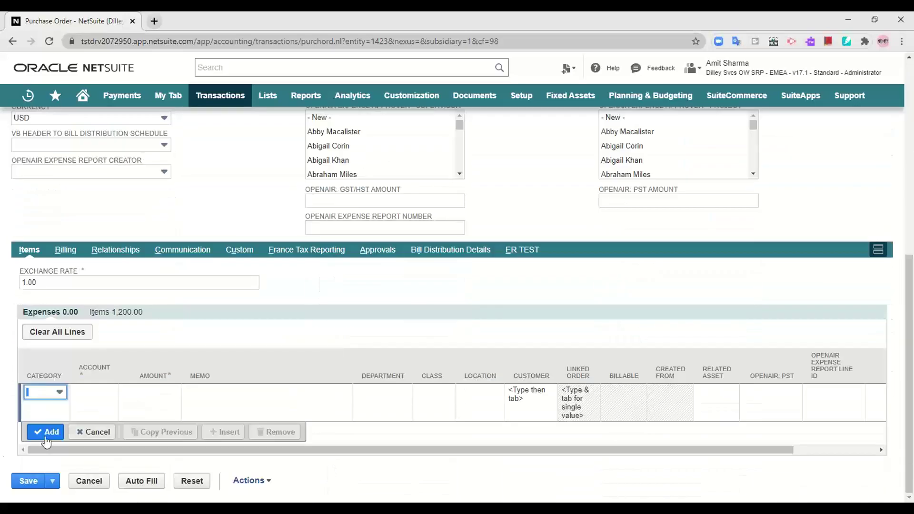
pyautogui.click(26, 481)
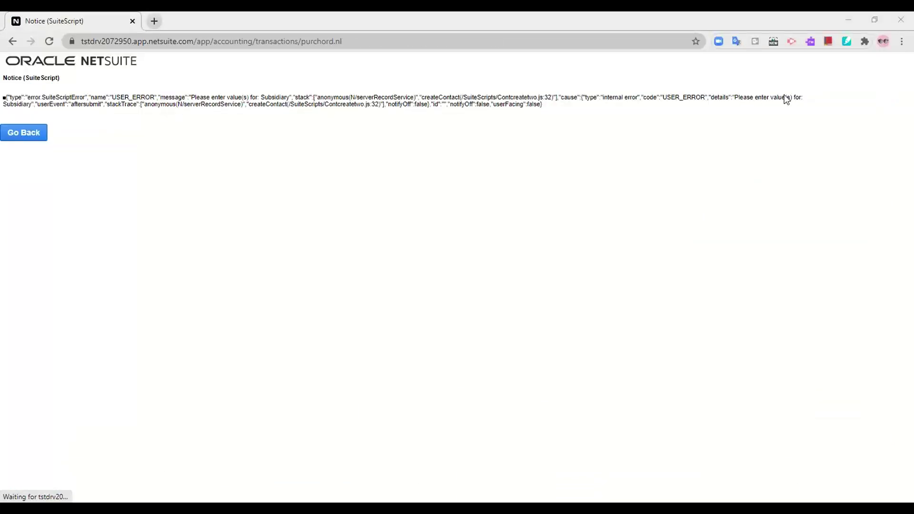
# Return to the purchase orders list, leaving the reloaded form unsaved, and open the Dell order dated 2020-09-09 for viewing
pyautogui.click(40, 143)
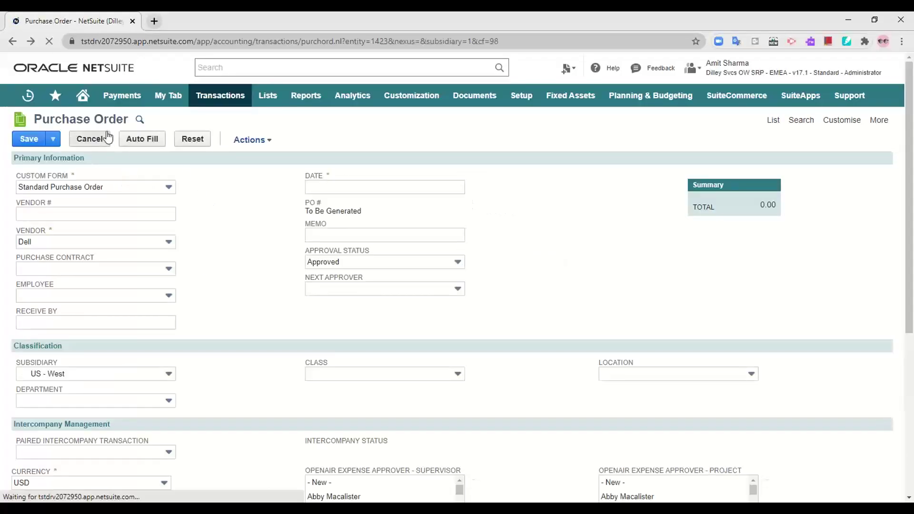
pyautogui.rightClick(13, 43)
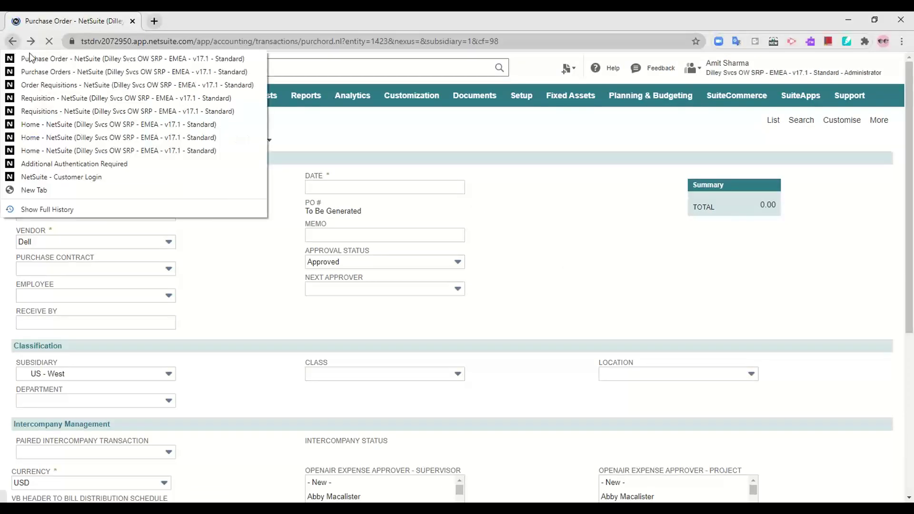
pyautogui.click(39, 72)
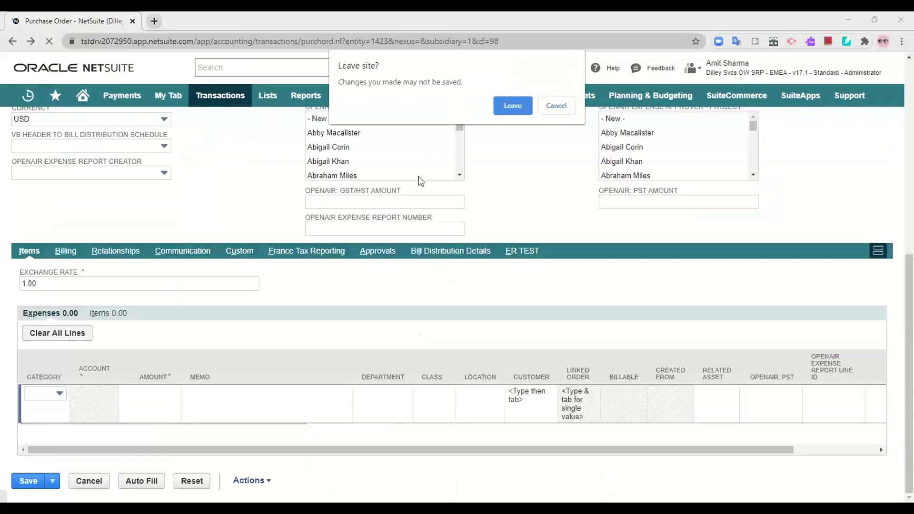
pyautogui.click(512, 105)
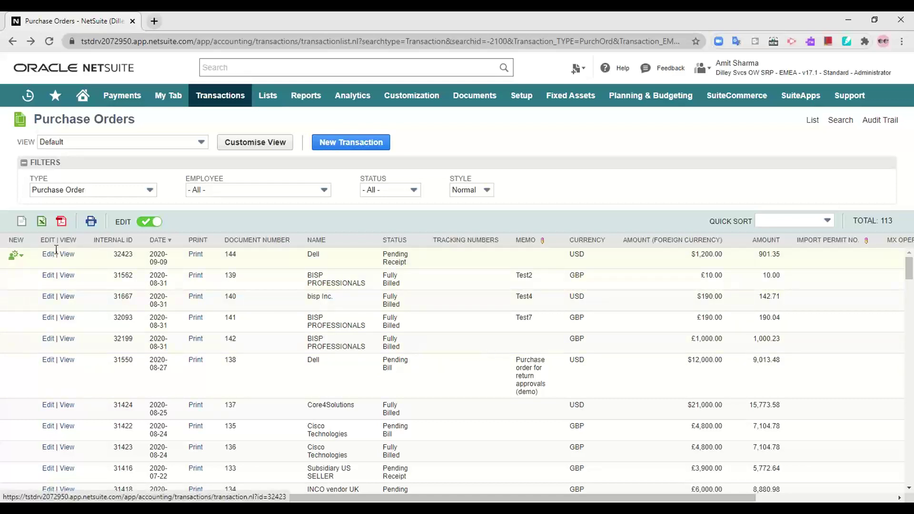
pyautogui.click(69, 260)
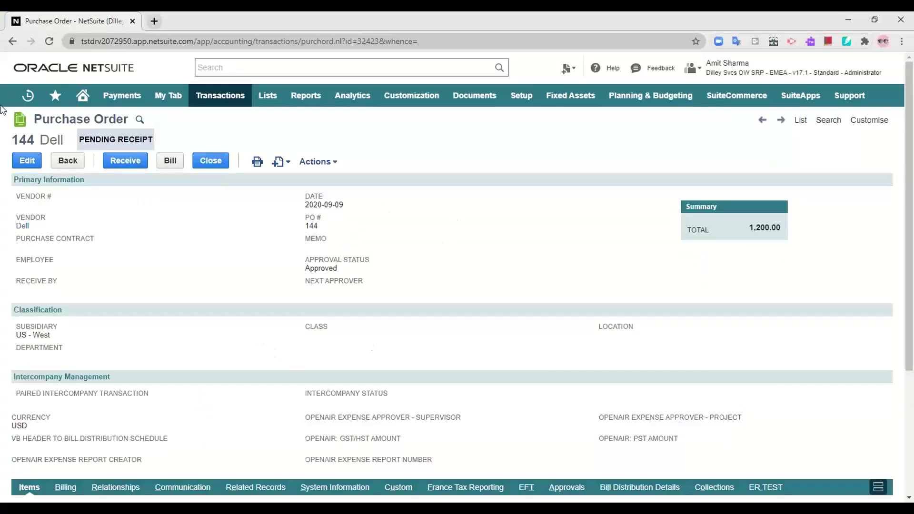
# Start an item receipt from the Dell purchase order and enter "demo receipts" as its memo
pyautogui.click(125, 172)
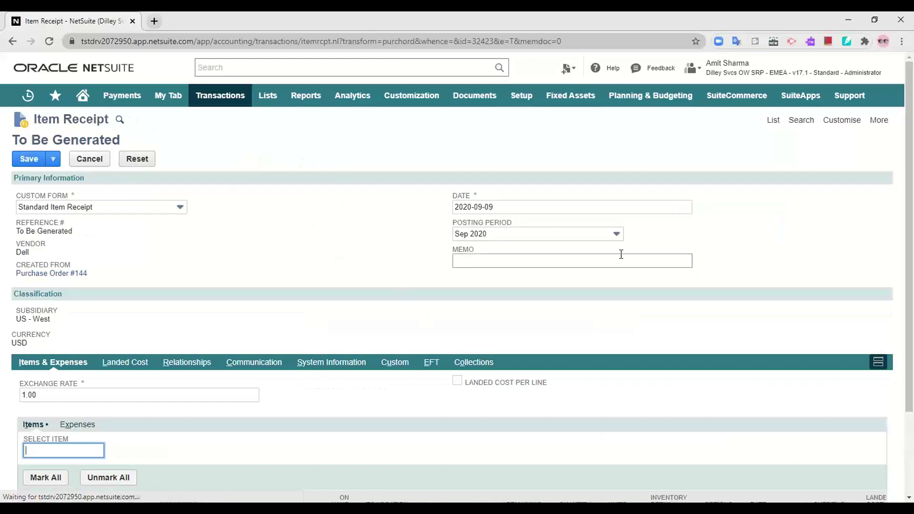
pyautogui.click(529, 258)
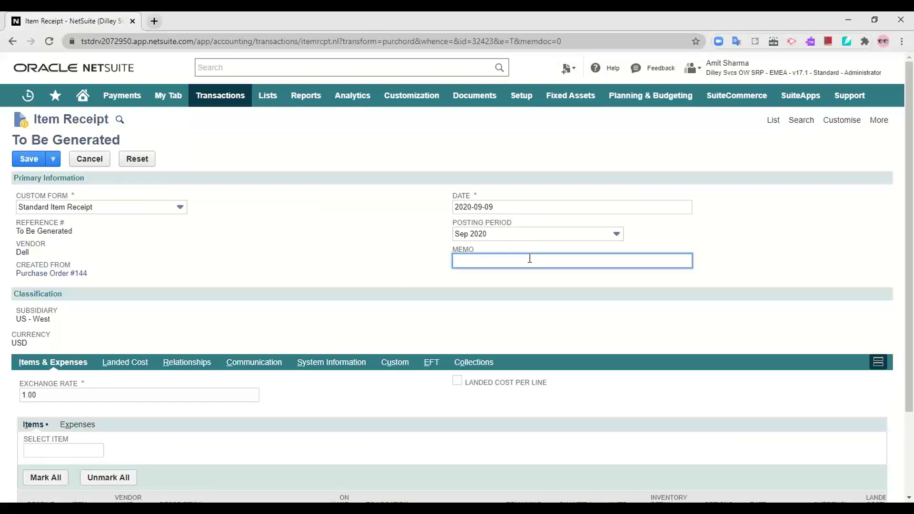
pyautogui.write('demo receipts')
pyautogui.click(231, 265)
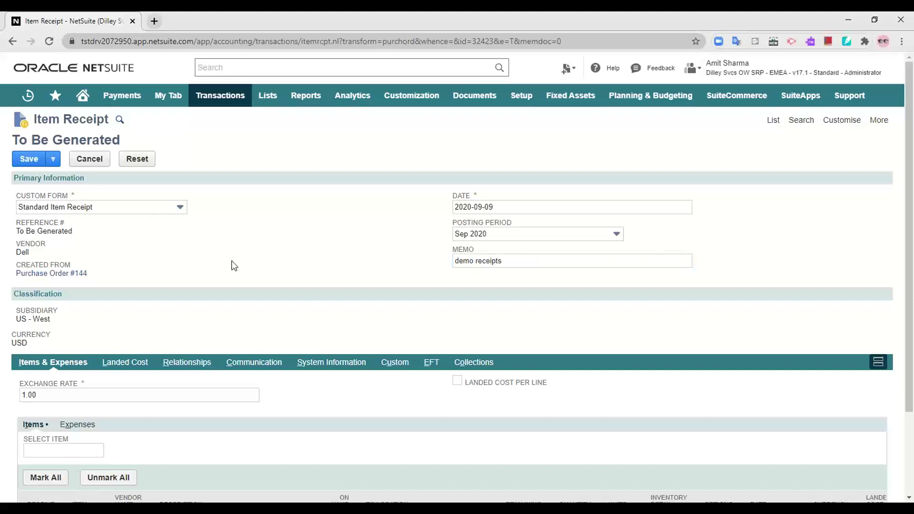
# Set the receipt line's To Location to 01 US - Riverside, CA and save the item receipt
pyautogui.scroll(-1, 228, 270)
pyautogui.scroll(-1, 228, 271)
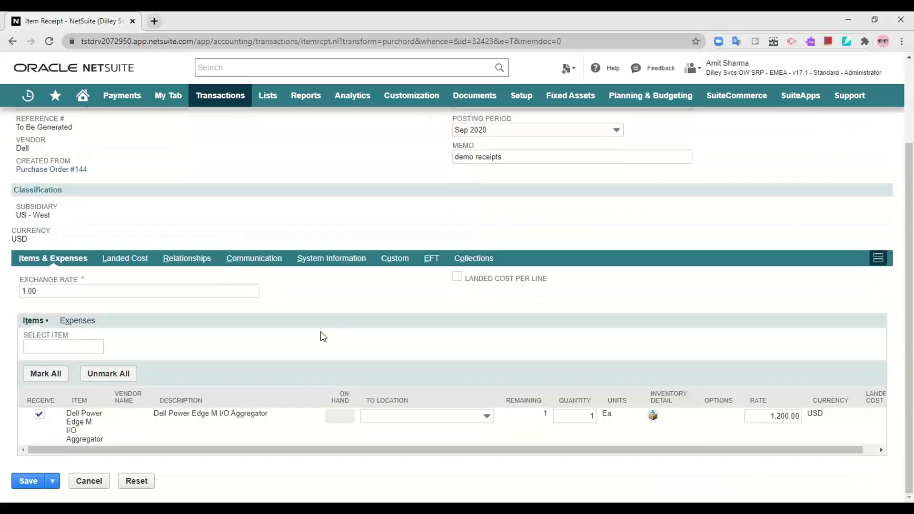
pyautogui.click(478, 417)
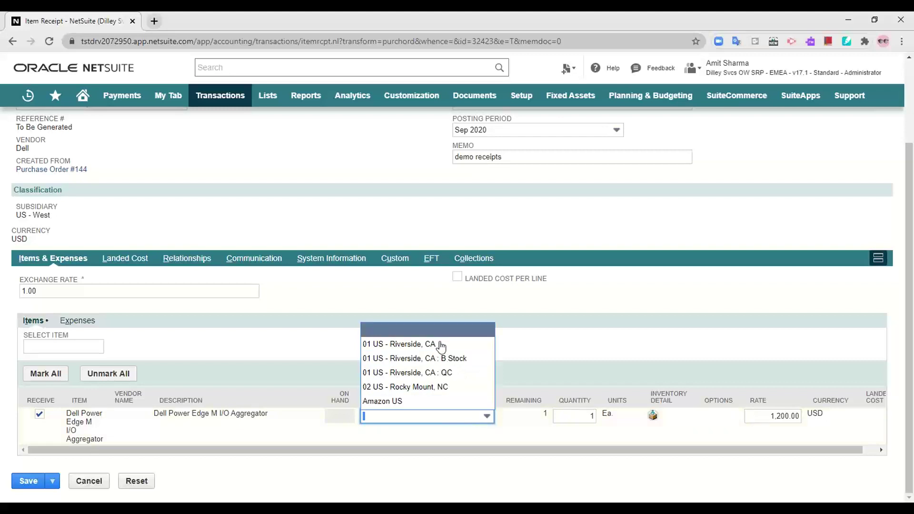
pyautogui.click(441, 344)
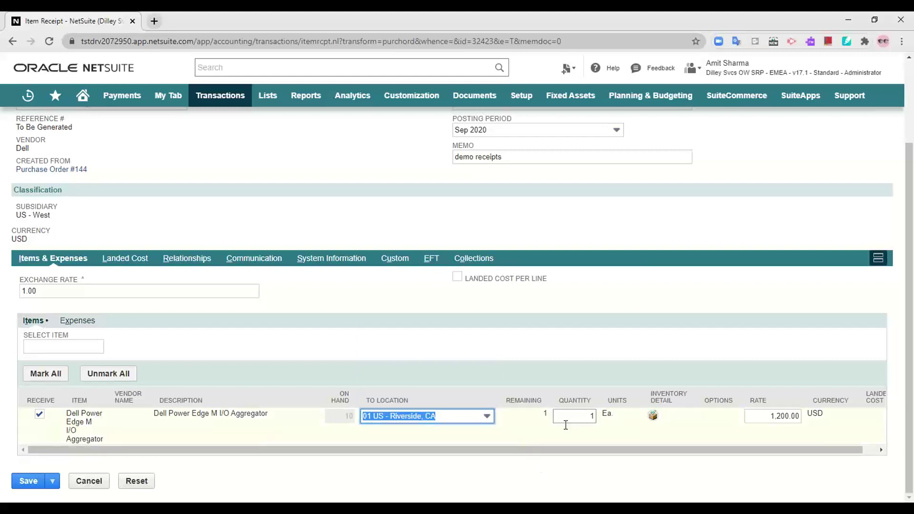
pyautogui.moveTo(97, 451); pyautogui.dragTo(445, 455)
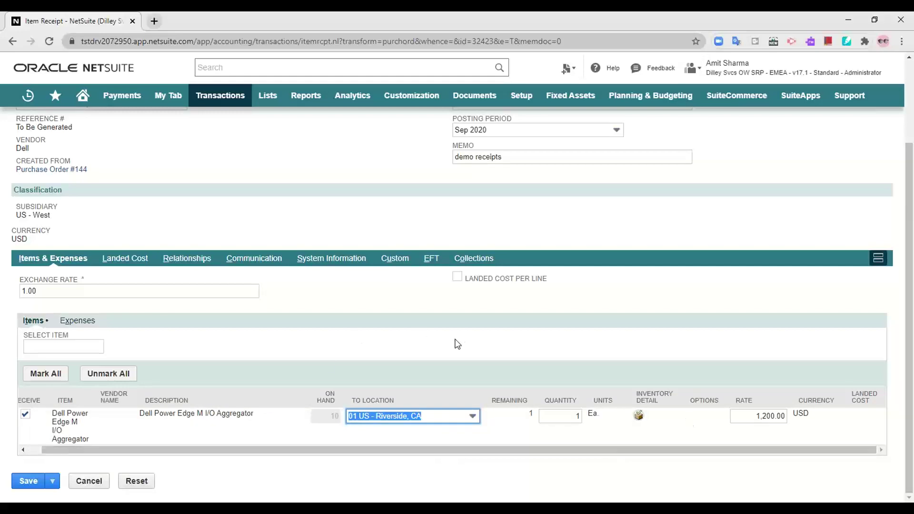
pyautogui.scroll(2, 457, 343)
pyautogui.scroll(-2, 98, 314)
pyautogui.click(29, 481)
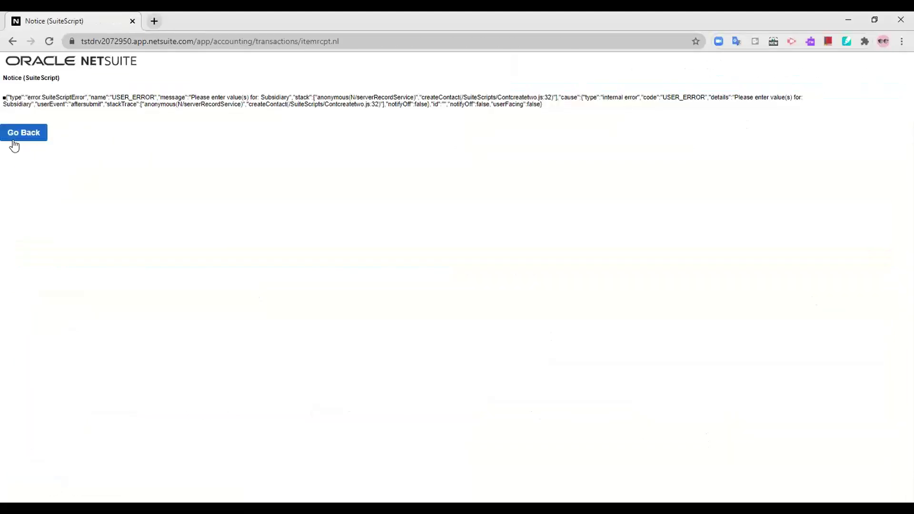
# Return to the purchase orders list, leaving the reloaded item receipt form unsaved
pyautogui.click(14, 143)
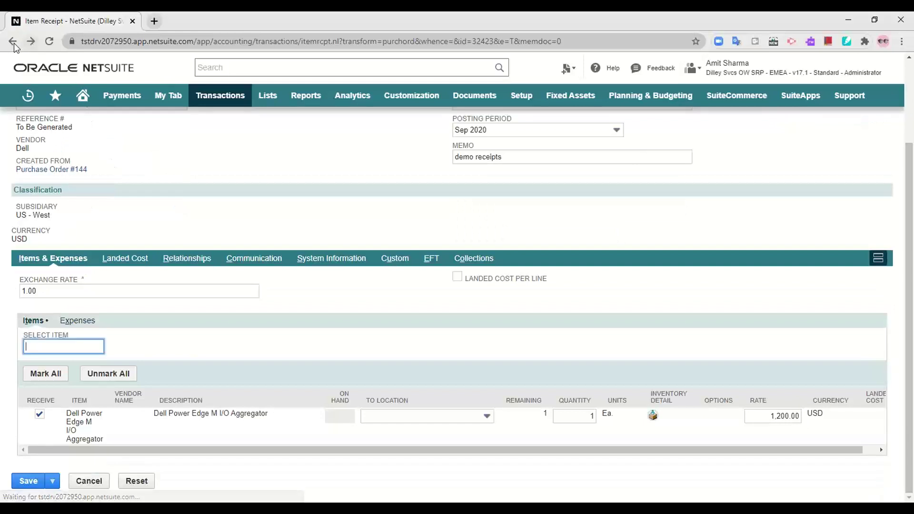
pyautogui.rightClick(14, 47)
pyautogui.click(57, 71)
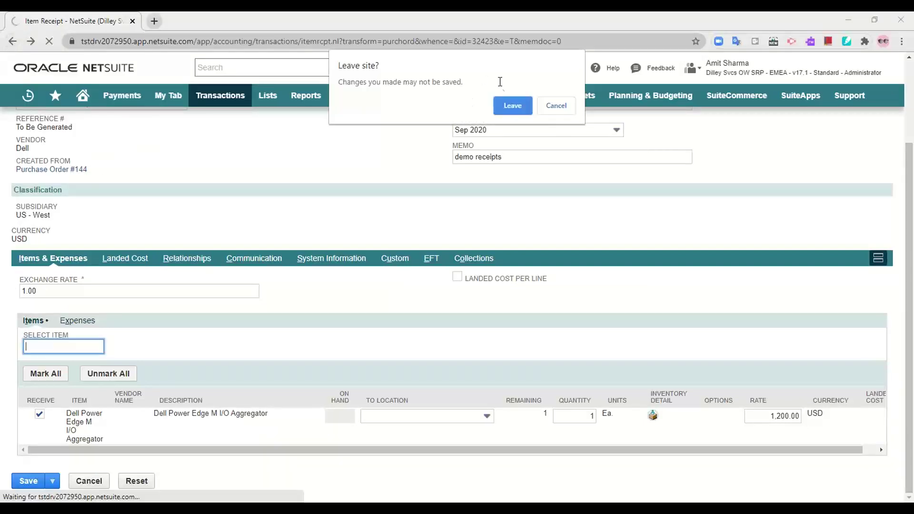
pyautogui.click(502, 106)
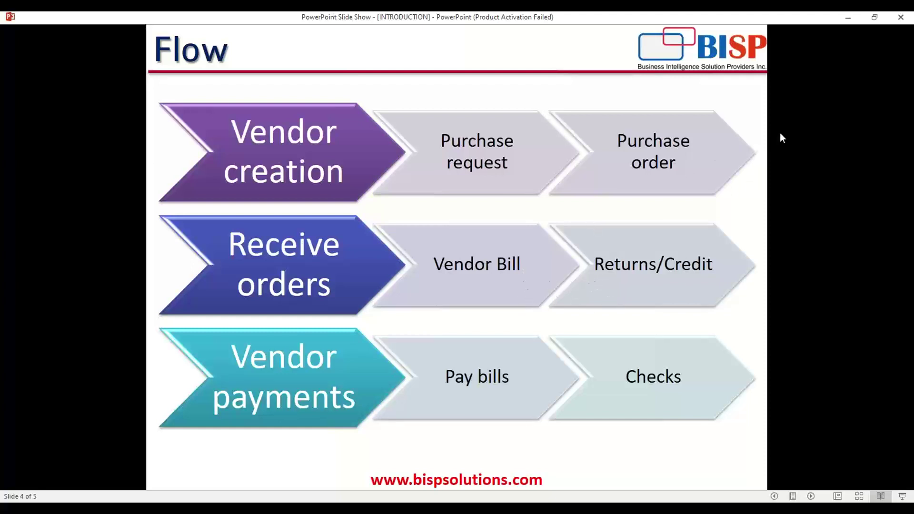
# Switch from the slide show back to NetSuite, open the Dell order dated 2020-09-09 and start a vendor bill from it
pyautogui.hotkey('alt', 'Tab')
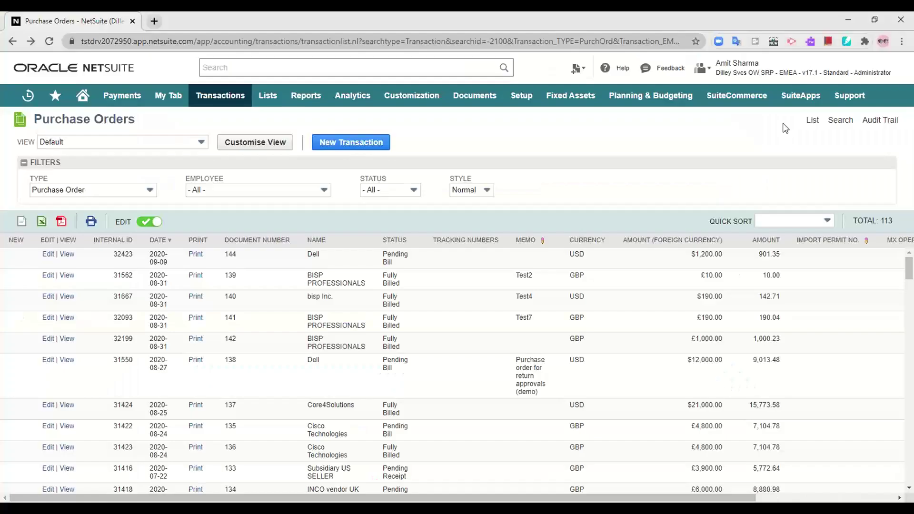
pyautogui.click(67, 255)
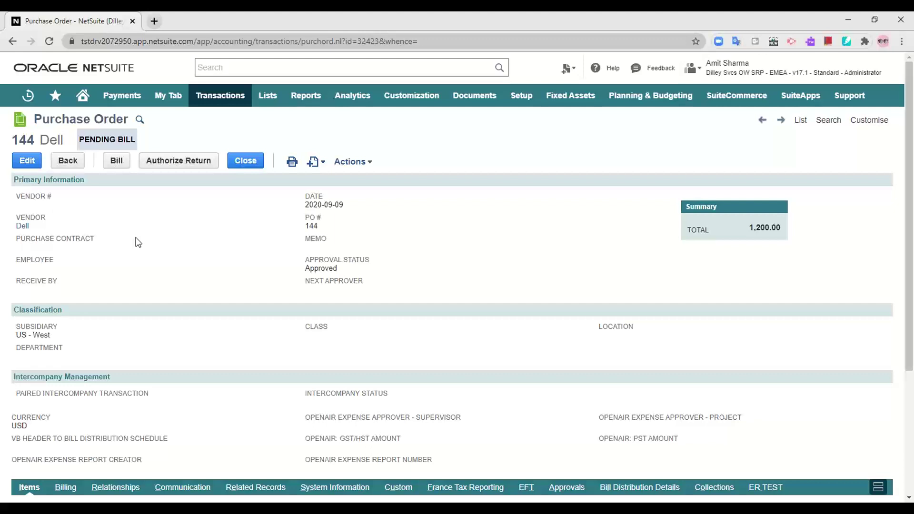
pyautogui.click(124, 165)
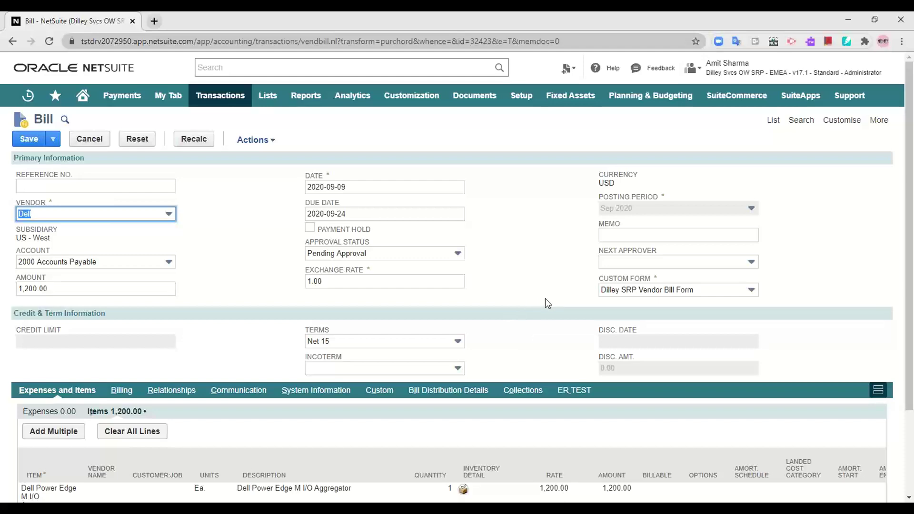
pyautogui.scroll(-2, 546, 305)
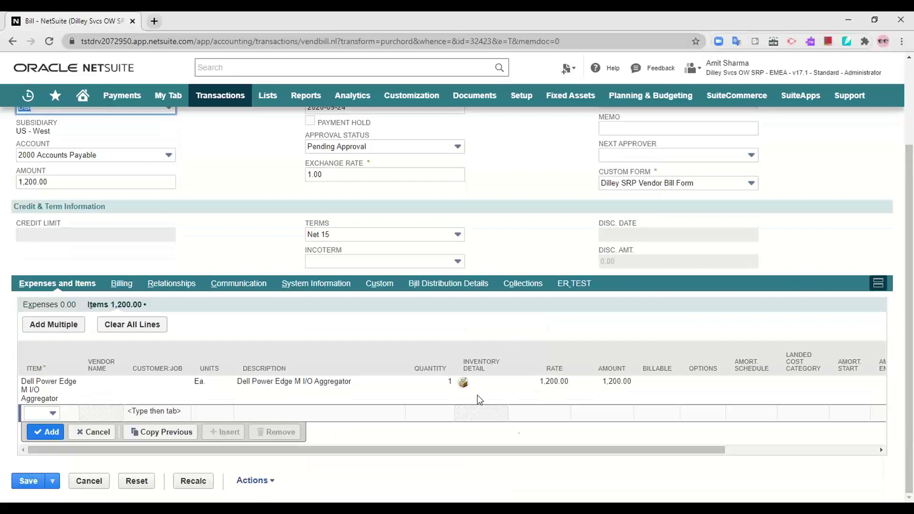
pyautogui.scroll(2, 528, 314)
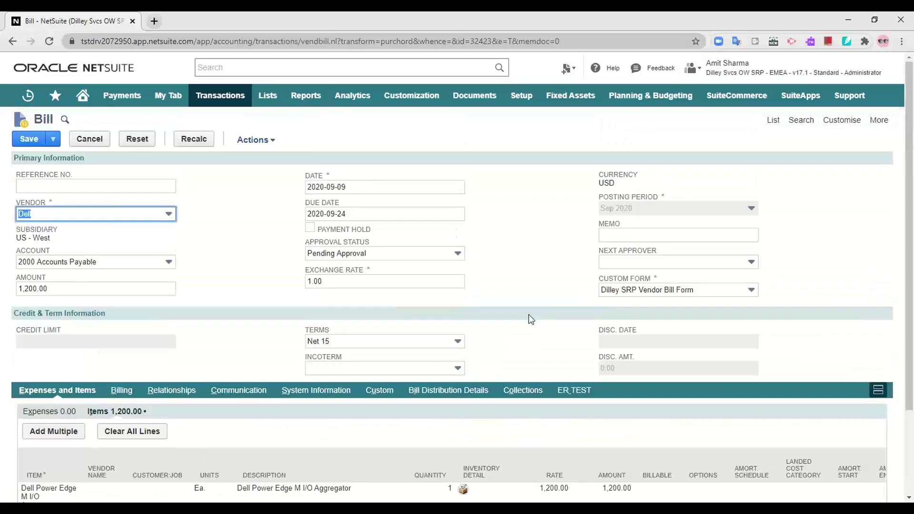
# Set the bill's approval status to Approved
pyautogui.click(390, 256)
pyautogui.click(388, 282)
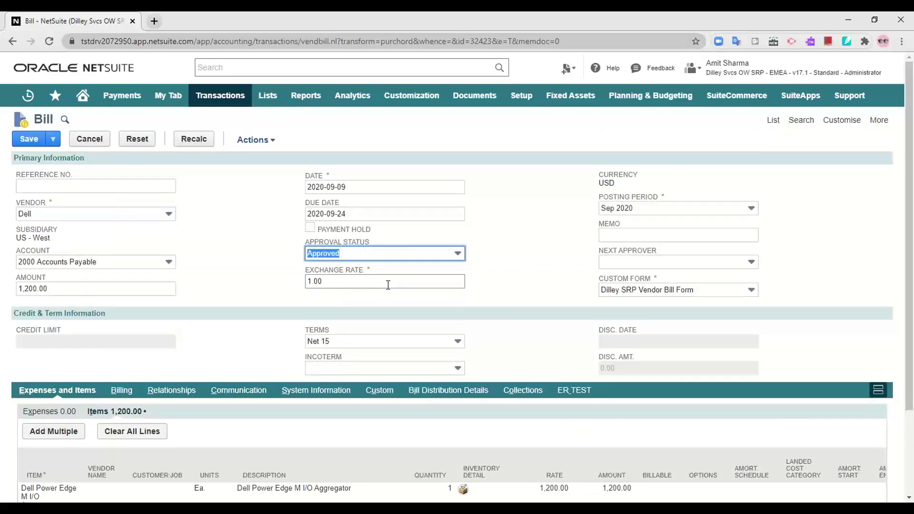
pyautogui.click(508, 249)
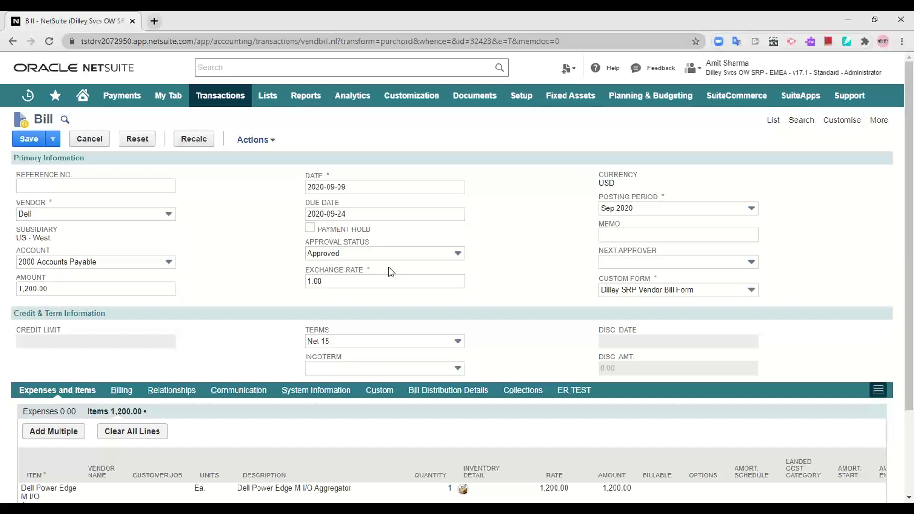
pyautogui.click(382, 253)
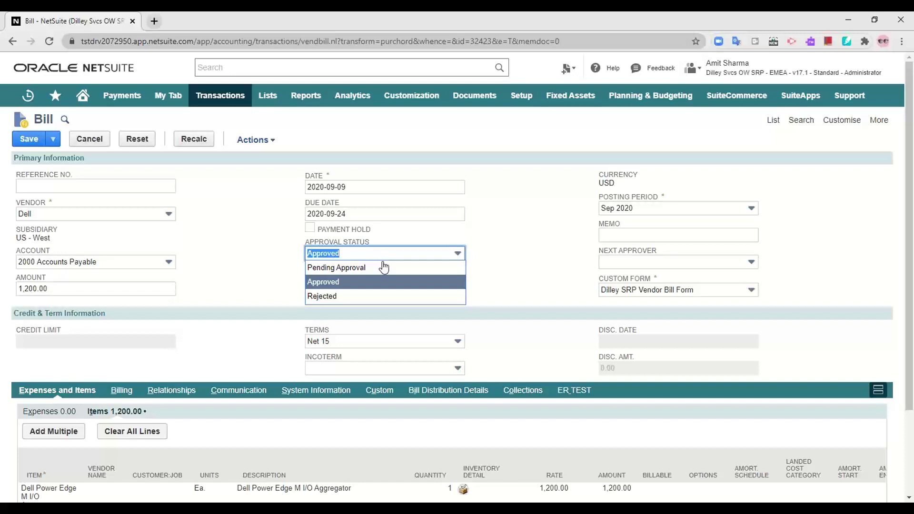
pyautogui.click(266, 240)
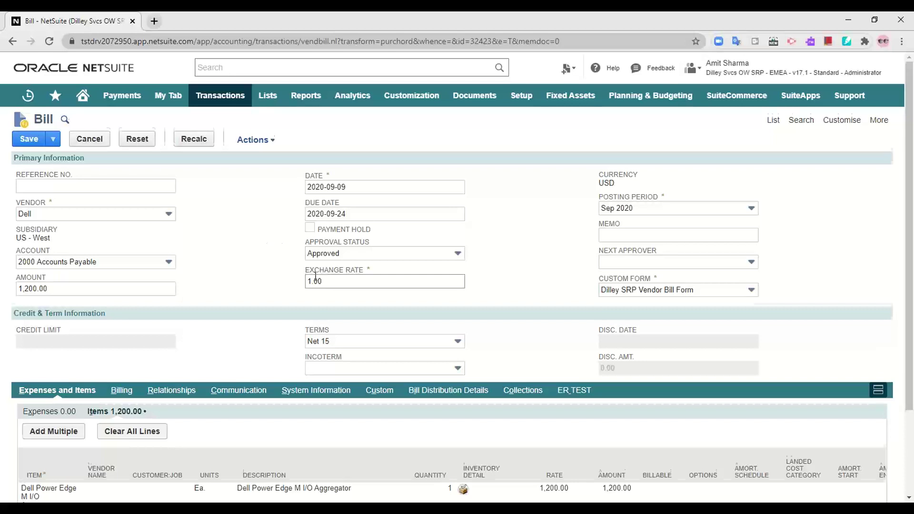
# Review all columns of the bill's item line, and turn Payment Hold on and off again
pyautogui.scroll(-1, 314, 305)
pyautogui.moveTo(638, 498); pyautogui.dragTo(872, 499)
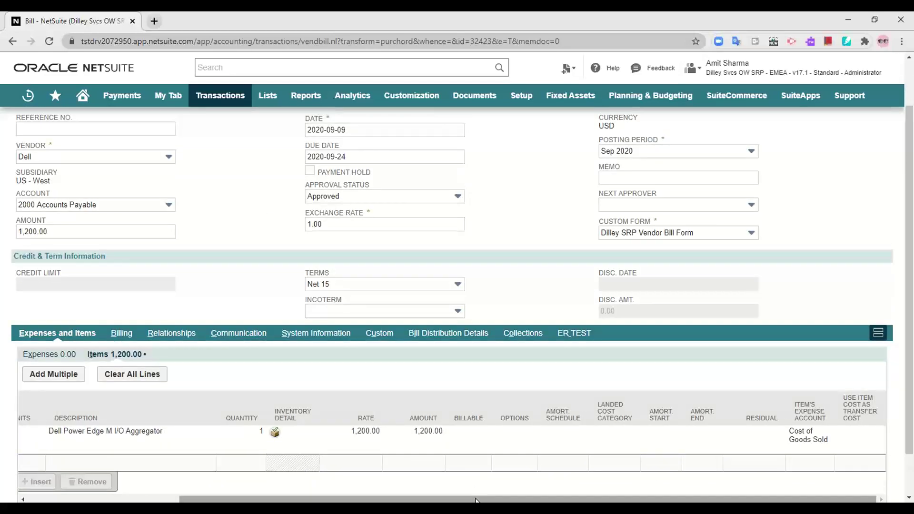
pyautogui.moveTo(476, 499); pyautogui.dragTo(245, 493)
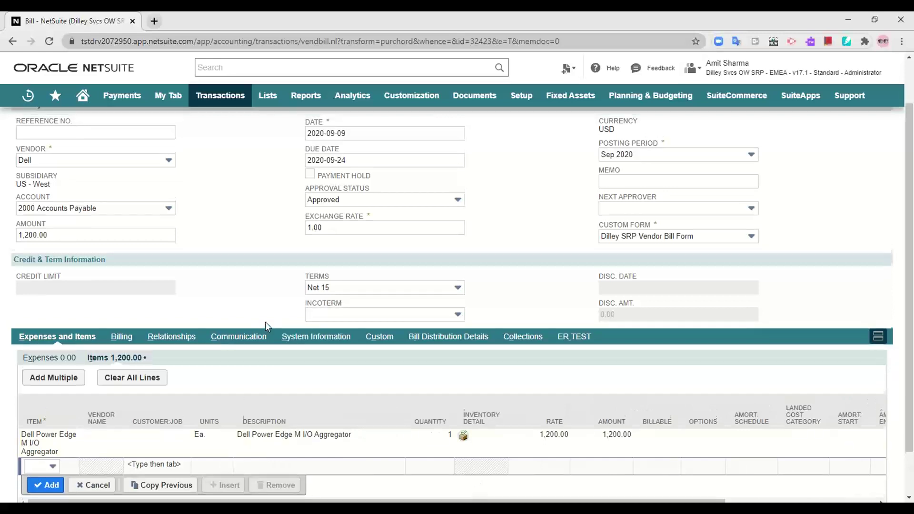
pyautogui.scroll(1, 265, 321)
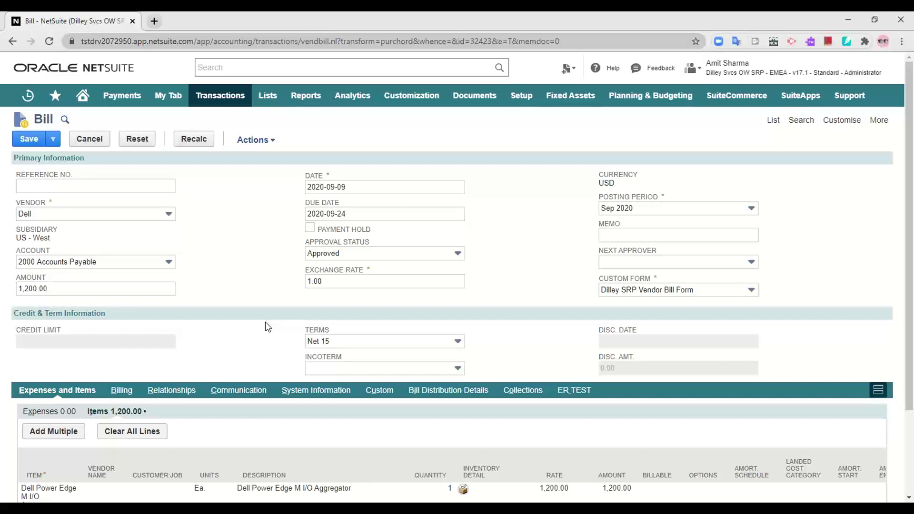
pyautogui.click(310, 229)
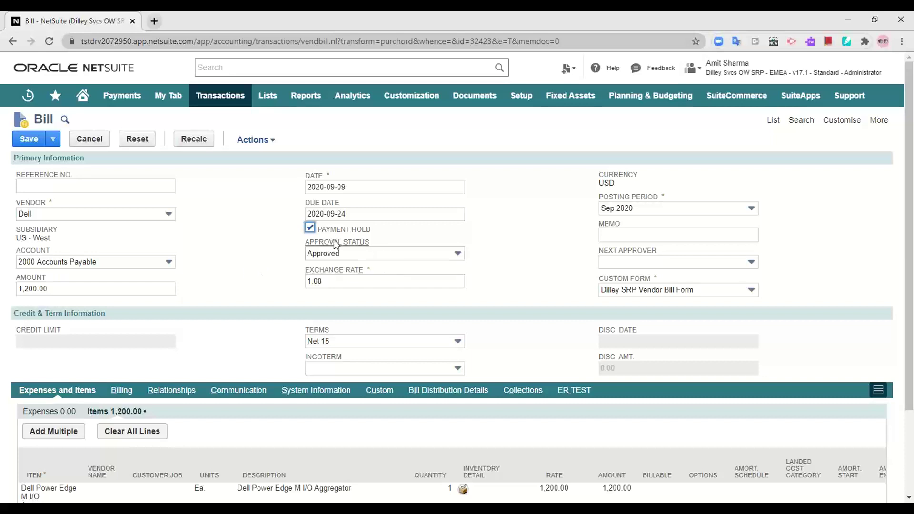
pyautogui.click(310, 228)
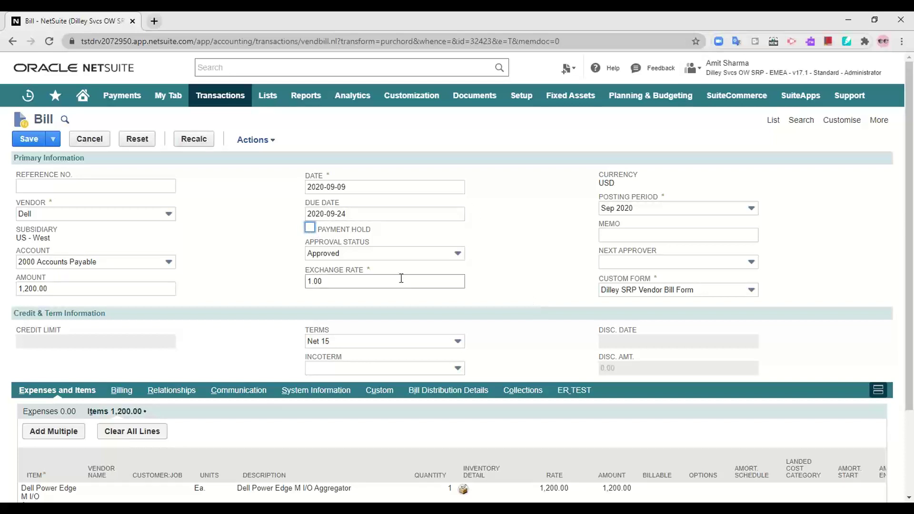
# Check the bill's available payment terms, keeping Net 15, then try to save the bill and go back to its form
pyautogui.scroll(-1, 520, 283)
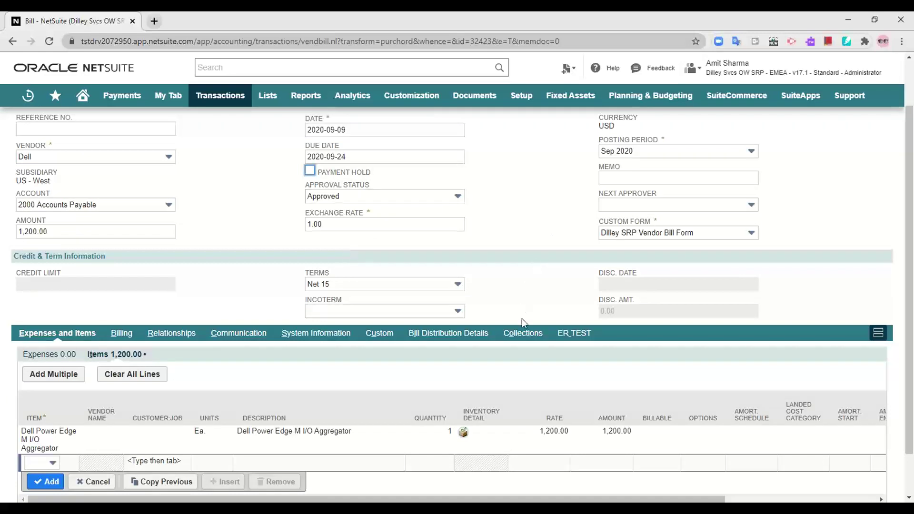
pyautogui.click(421, 289)
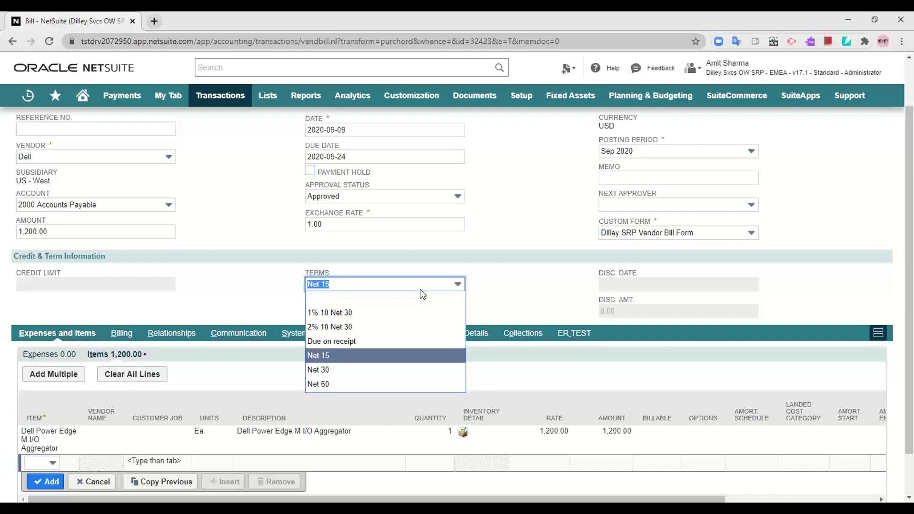
pyautogui.click(421, 289)
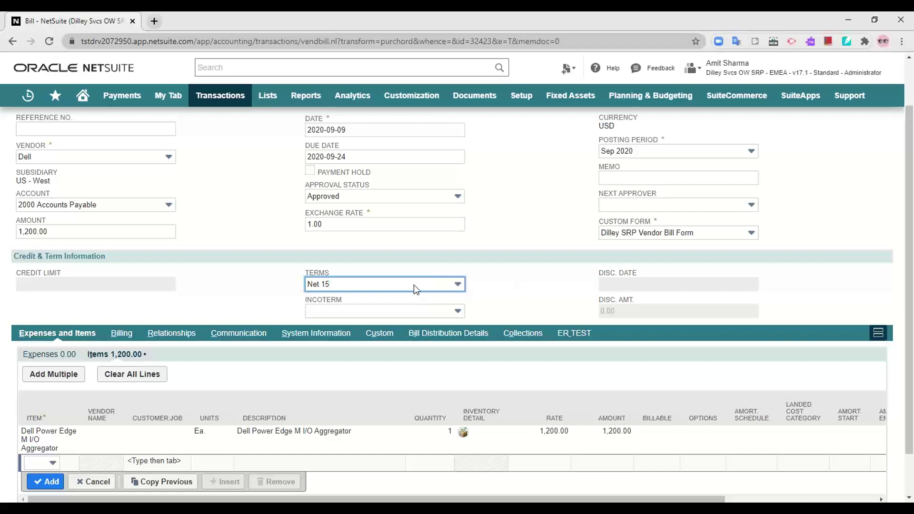
pyautogui.scroll(-2, 428, 304)
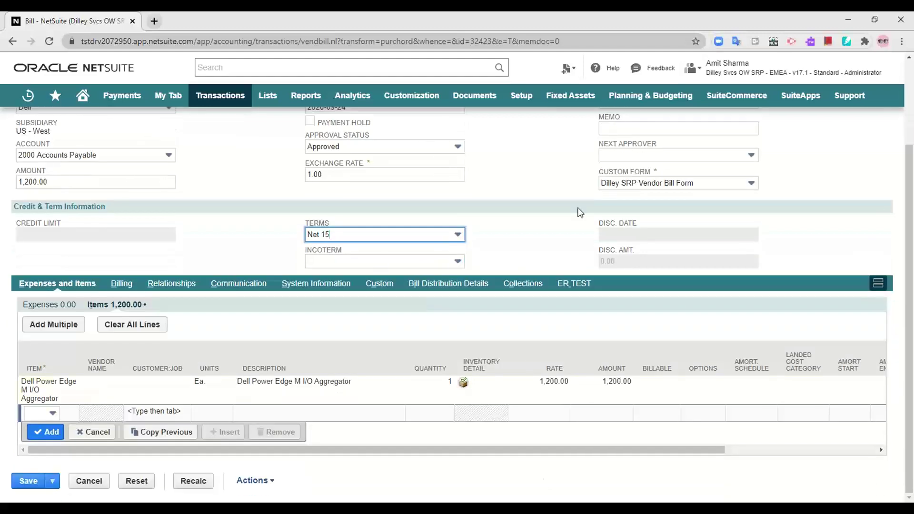
pyautogui.scroll(3, 589, 309)
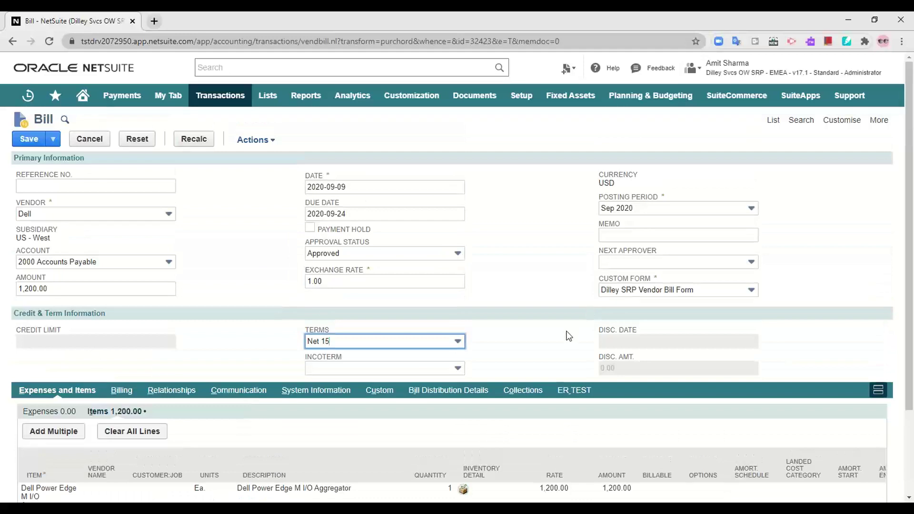
pyautogui.scroll(-3, 495, 346)
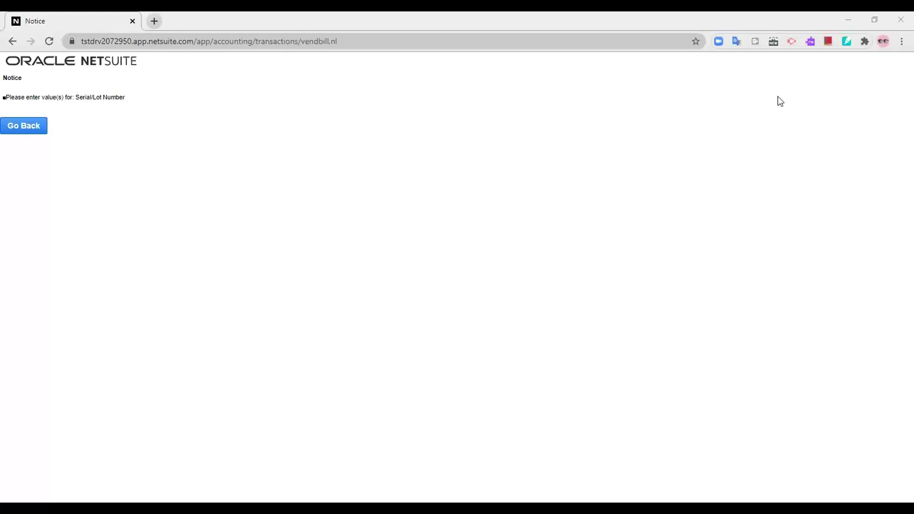
pyautogui.hotkey('alt', 'Left')
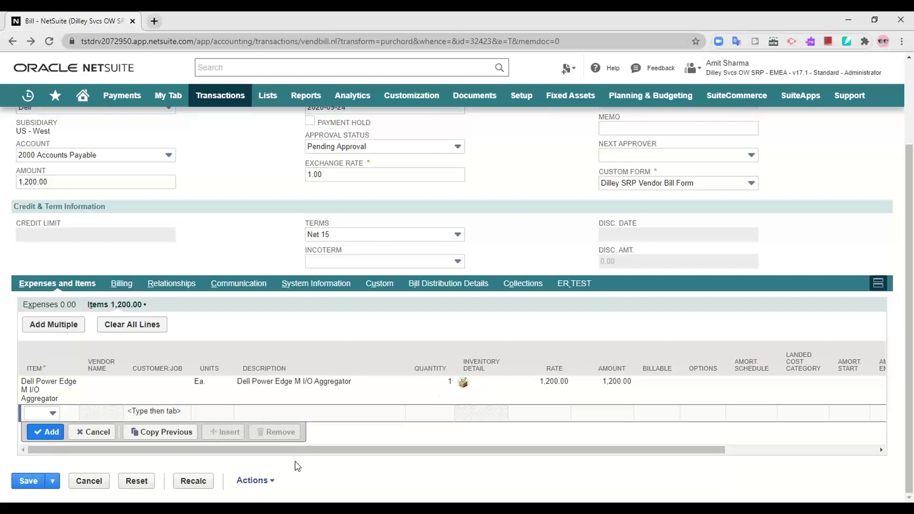
# Mark the bill's Dell Power Edge M I/O Aggregator line as billable and confirm the line
pyautogui.moveTo(218, 450); pyautogui.dragTo(475, 465)
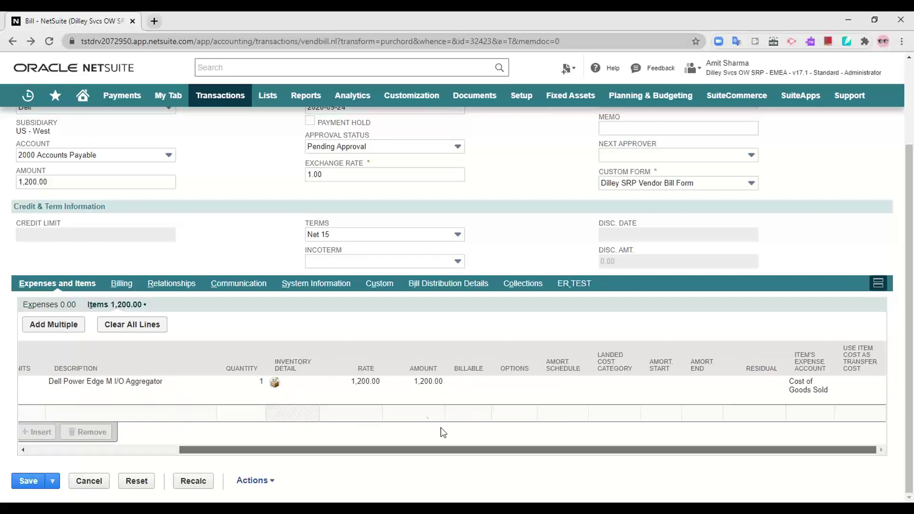
pyautogui.click(441, 383)
pyautogui.click(463, 386)
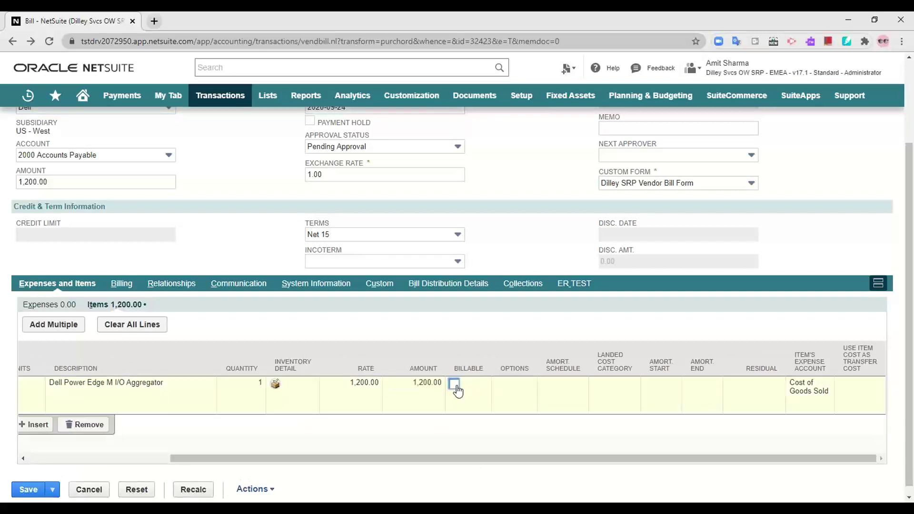
pyautogui.click(456, 386)
pyautogui.click(522, 386)
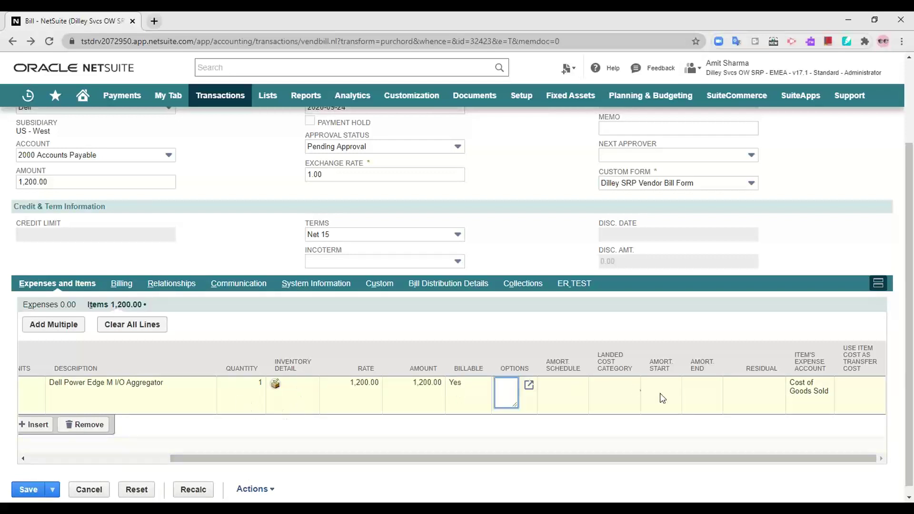
pyautogui.click(751, 403)
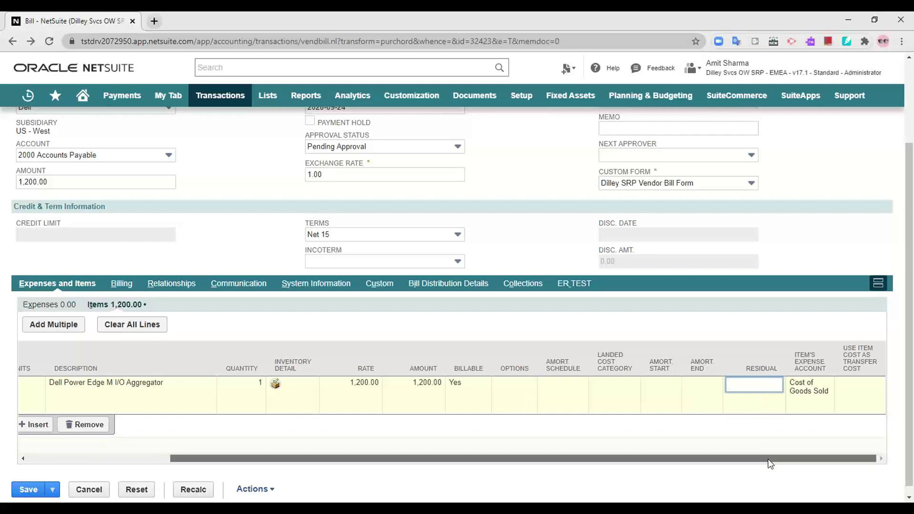
pyautogui.moveTo(767, 459); pyautogui.dragTo(91, 410)
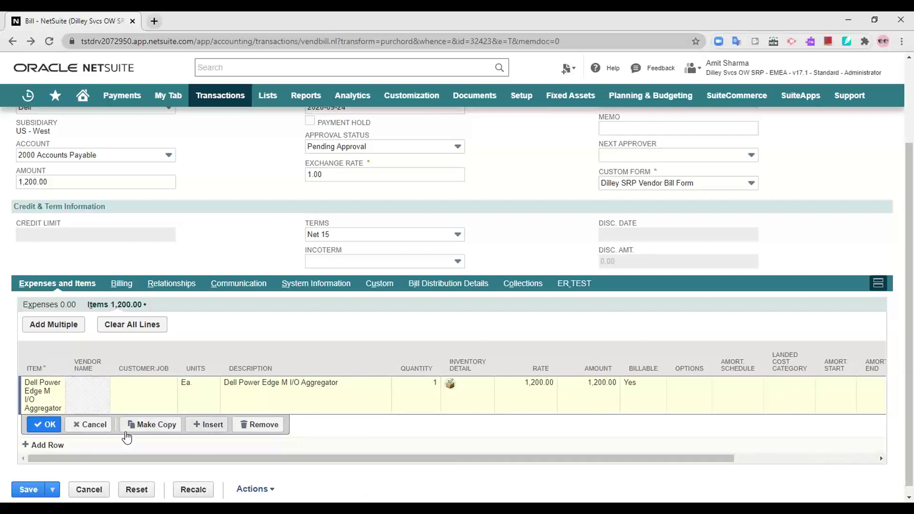
pyautogui.click(44, 424)
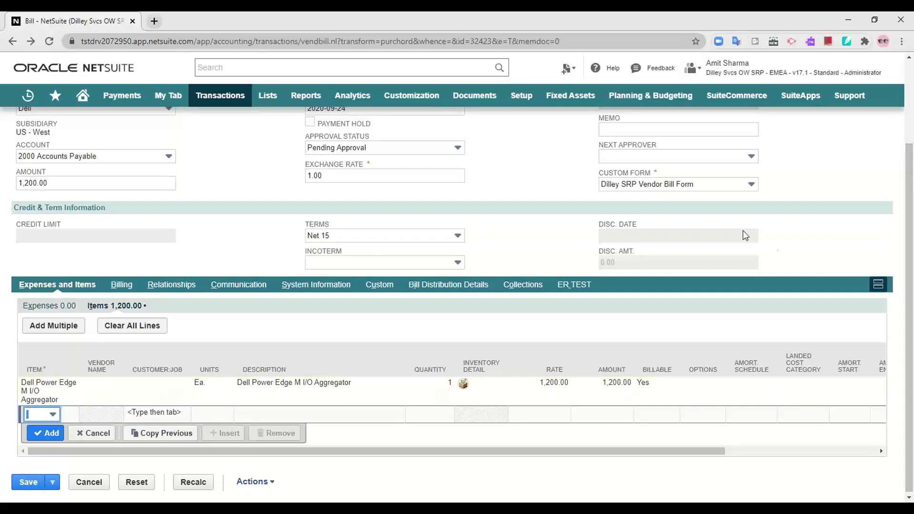
# Set the approval status of the Dell bill to Approved
pyautogui.scroll(1, 774, 250)
pyautogui.scroll(2, 775, 250)
pyautogui.click(428, 253)
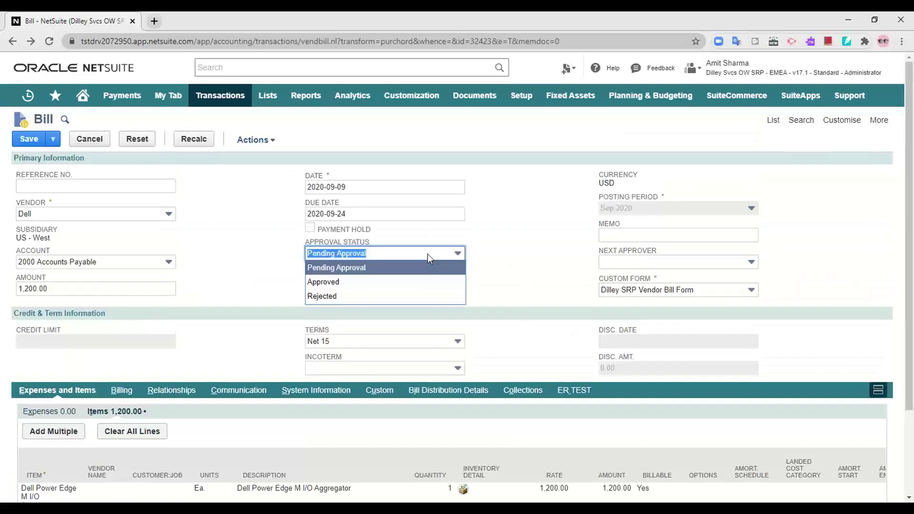
pyautogui.click(346, 285)
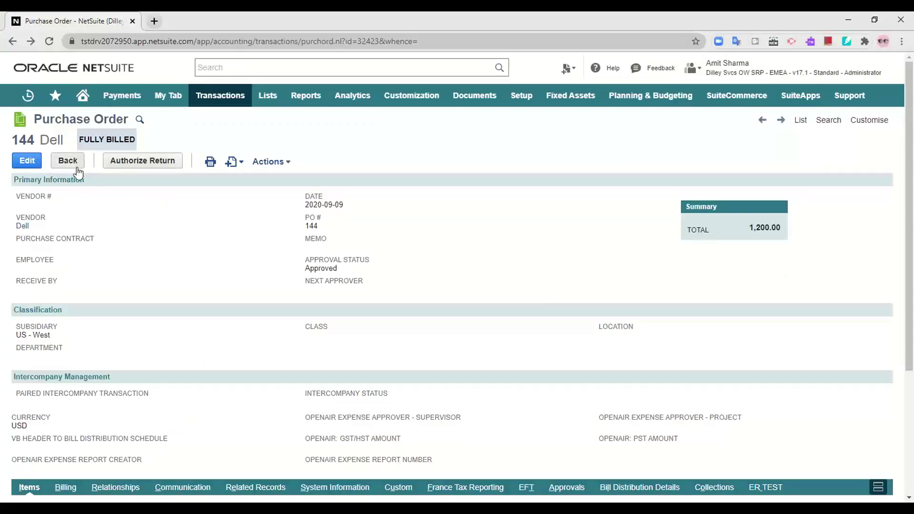
# Leave the Dell purchase order and open the Pay Bills form
pyautogui.click(67, 162)
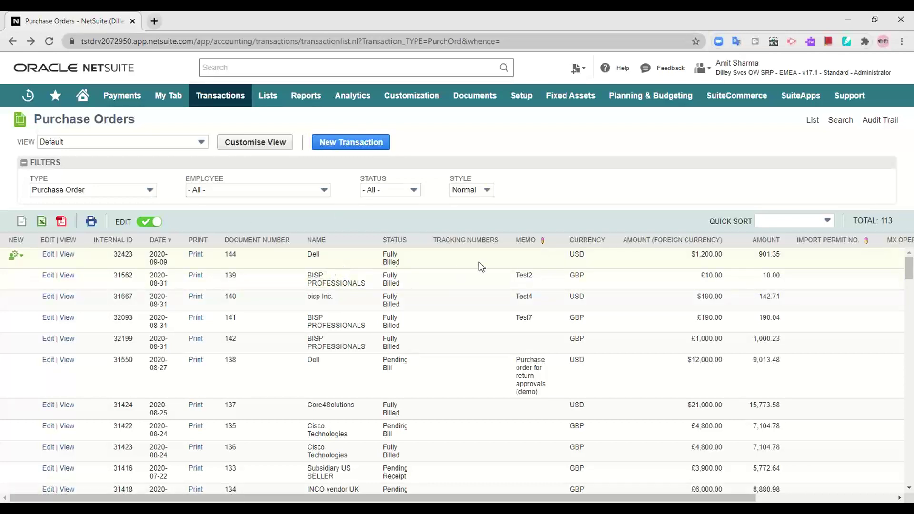
pyautogui.moveTo(237, 104)
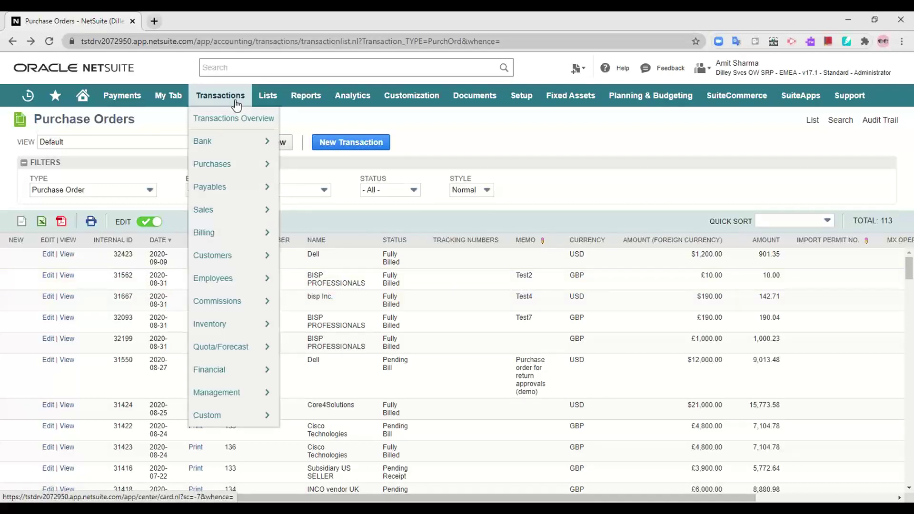
pyautogui.moveTo(256, 192)
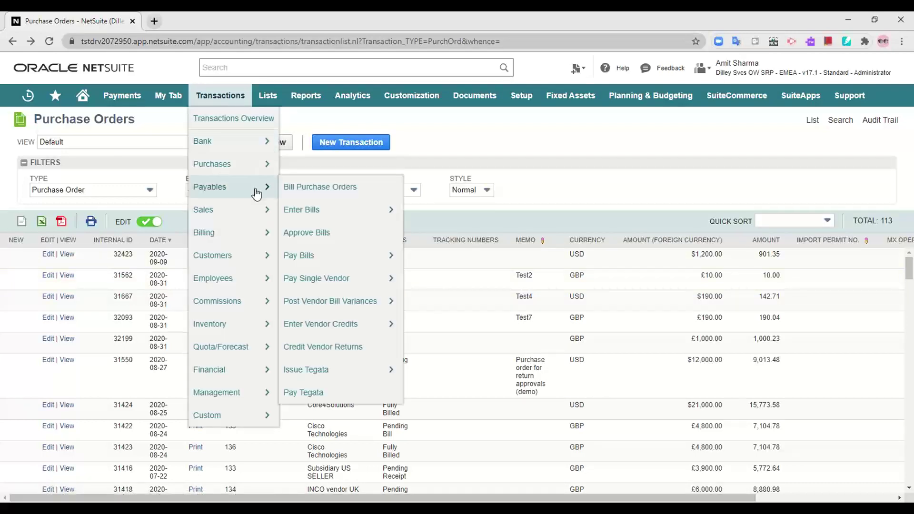
pyautogui.click(316, 258)
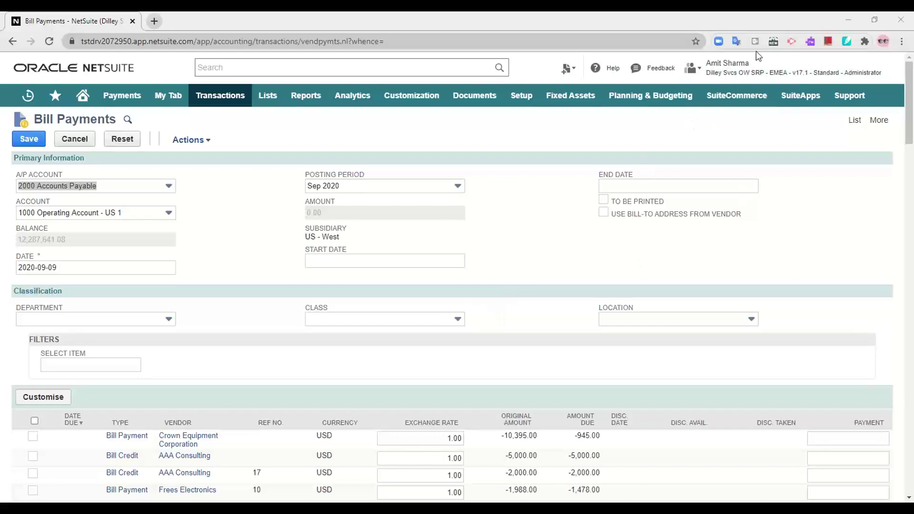
# Look over the open bills and keep 1000 Operating Account - US 1 as the payment account
pyautogui.scroll(-3, 510, 355)
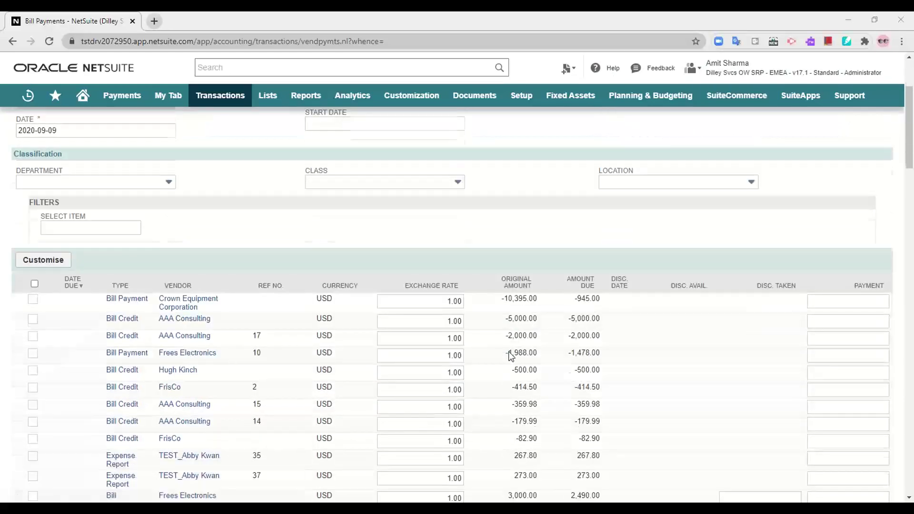
pyautogui.scroll(3, 509, 355)
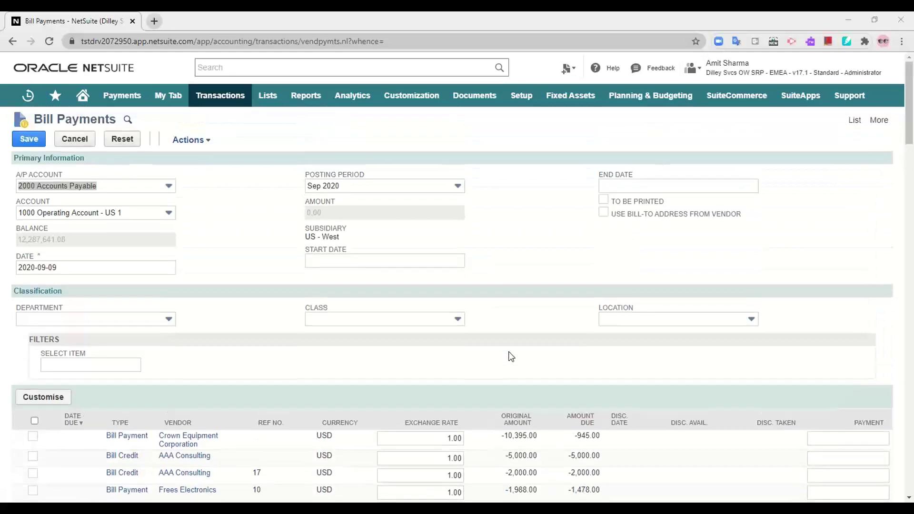
pyautogui.scroll(-7, 508, 353)
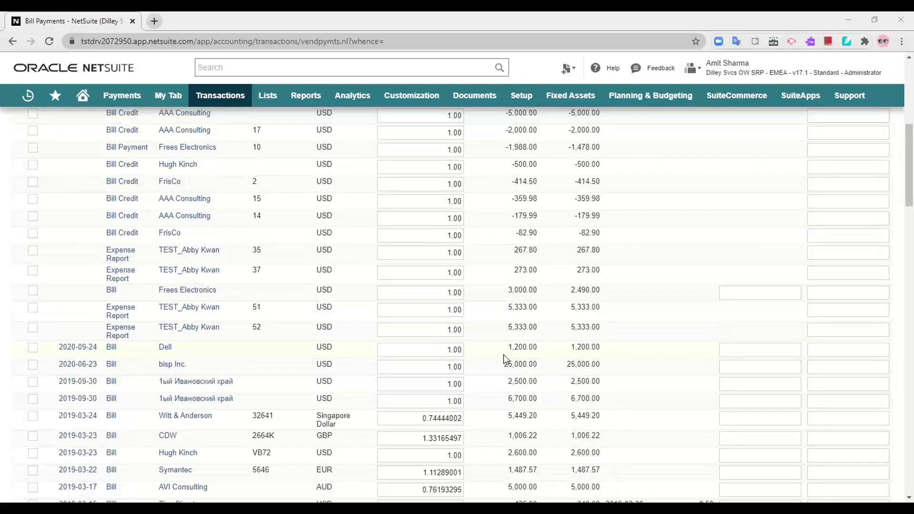
pyautogui.scroll(7, 337, 366)
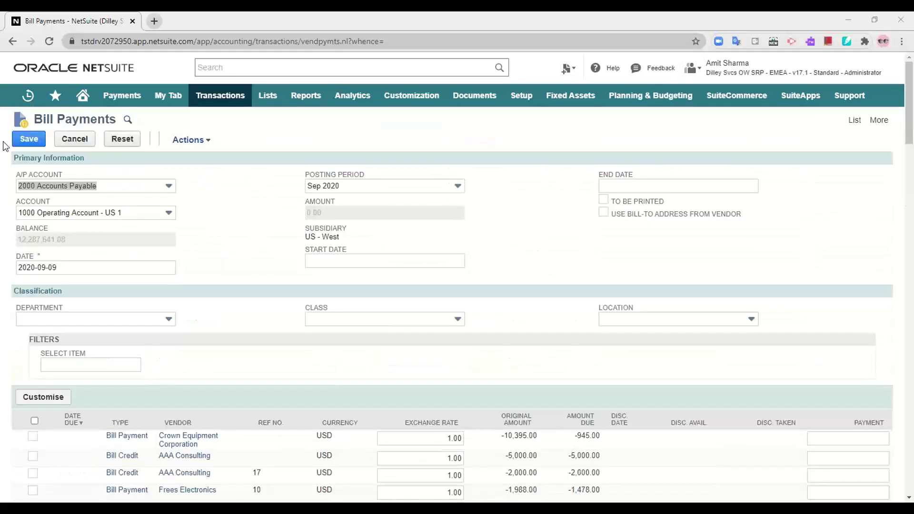
pyautogui.click(82, 213)
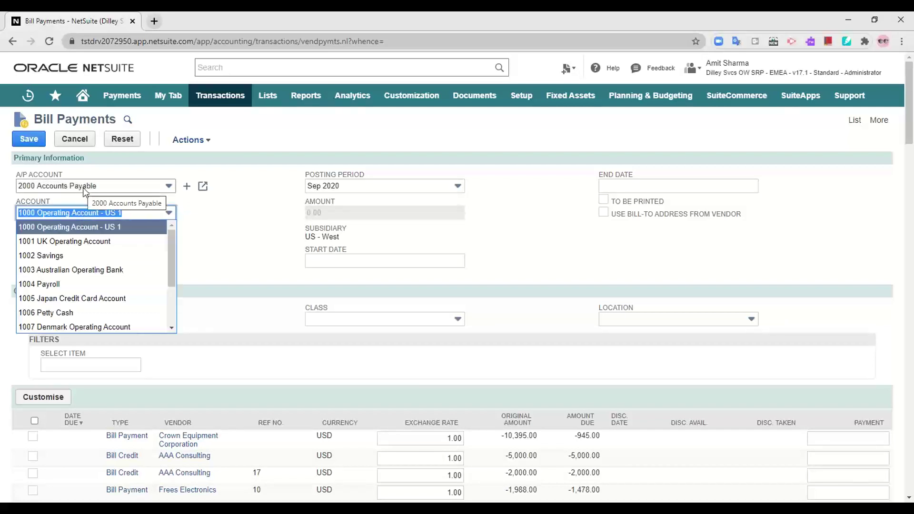
pyautogui.click(104, 227)
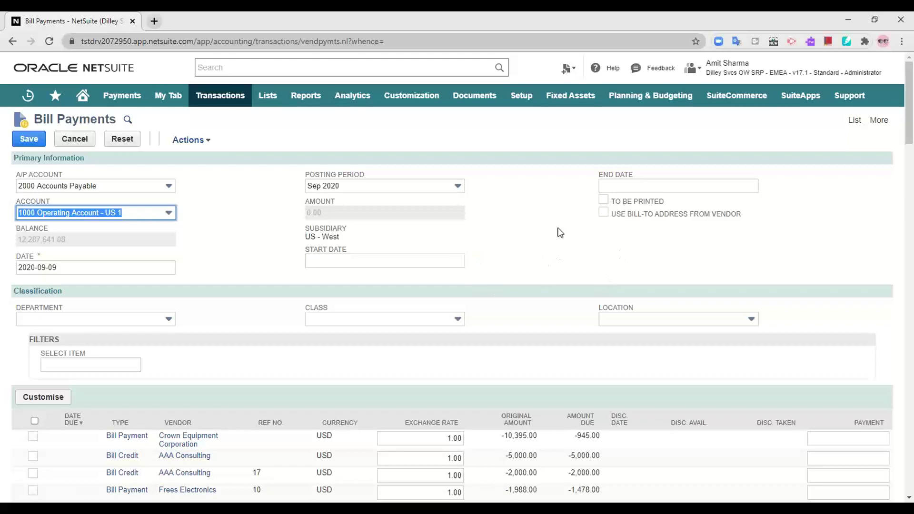
# Select the Dell bill due 2020-09-24 for payment
pyautogui.moveTo(482, 267)
pyautogui.scroll(-2, 553, 370)
pyautogui.scroll(-1, 540, 365)
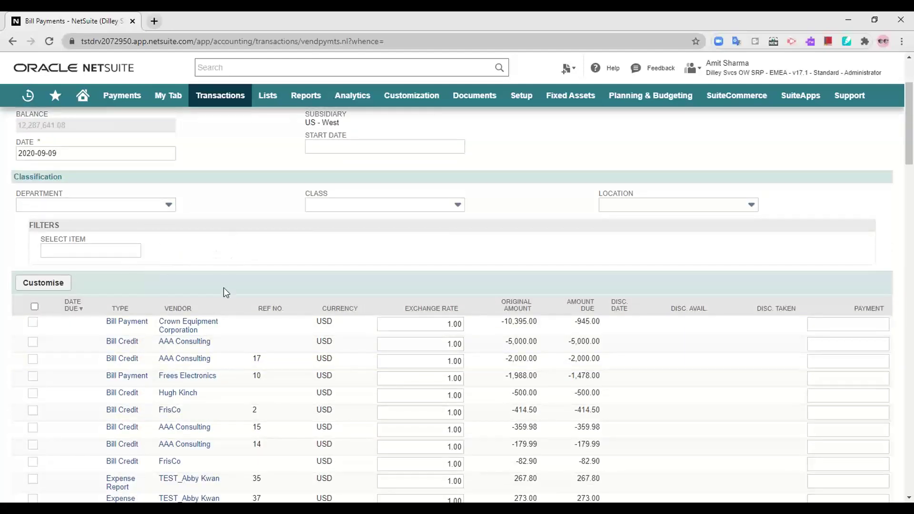
pyautogui.scroll(-1, 223, 289)
pyautogui.scroll(-2, 225, 292)
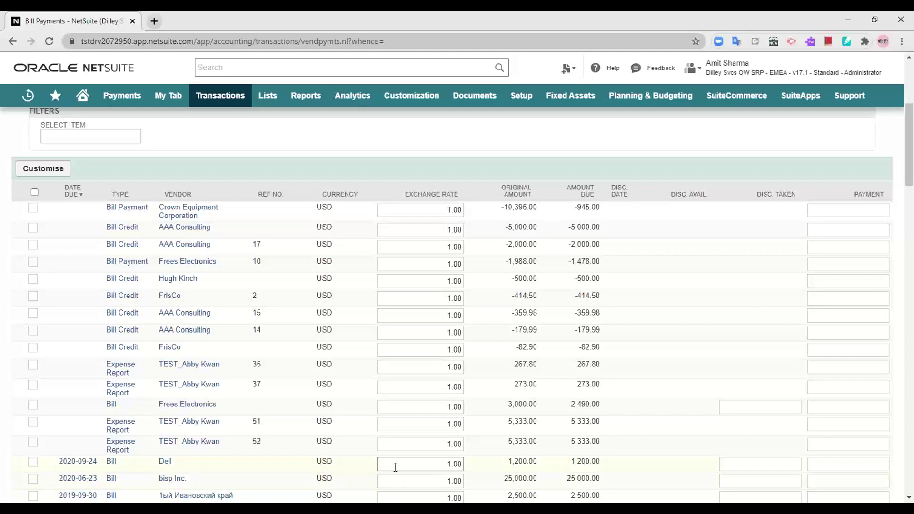
pyautogui.scroll(-1, 395, 467)
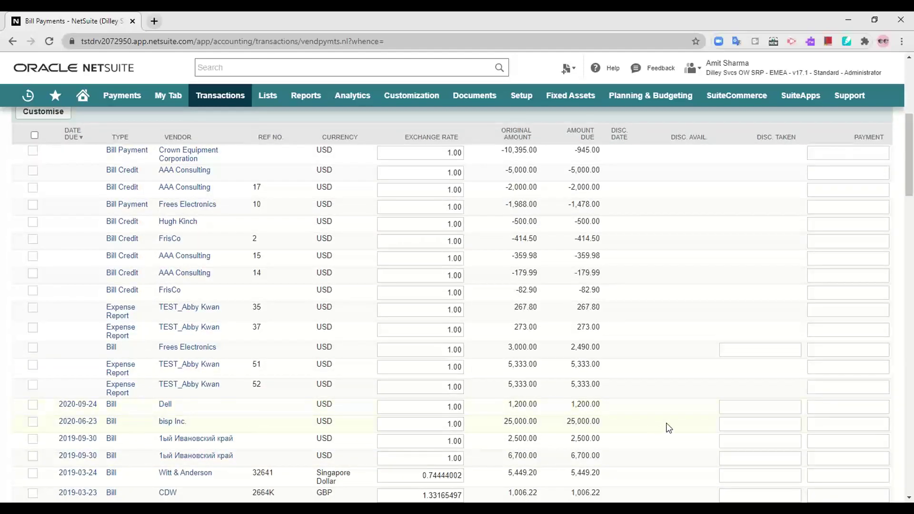
pyautogui.click(32, 405)
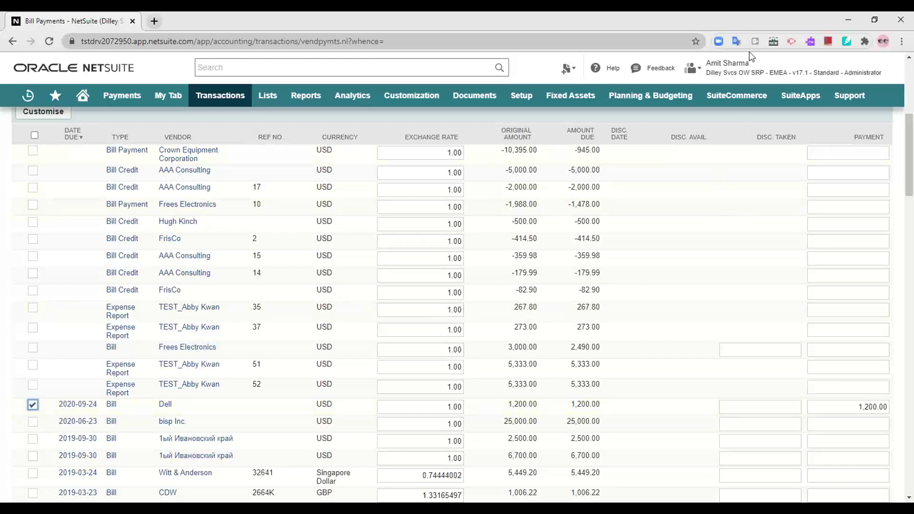
# Enter a discount taken of 200.00 on the Dell bill line
pyautogui.click(785, 409)
pyautogui.write('1200')
pyautogui.click(736, 387)
pyautogui.scroll(2, 875, 425)
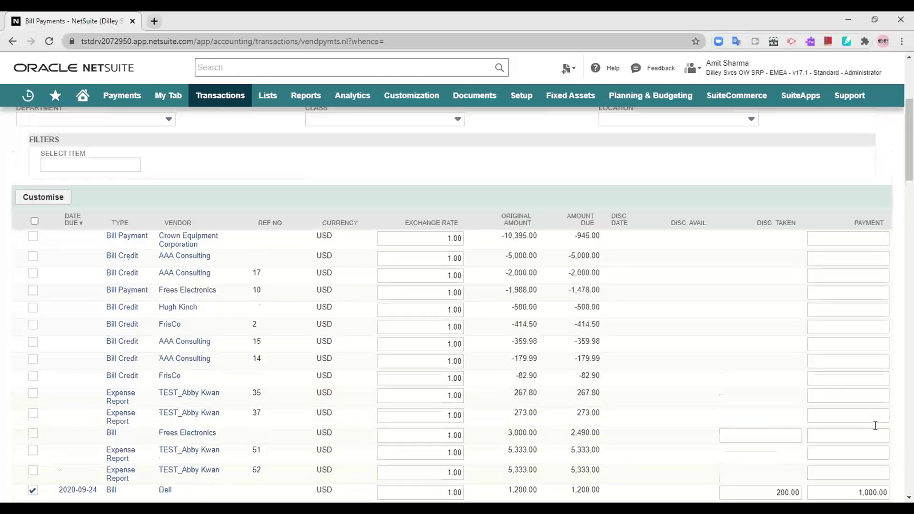
pyautogui.scroll(2, 875, 426)
# Clear the discount taken on the Dell bill line
pyautogui.scroll(-5, 875, 425)
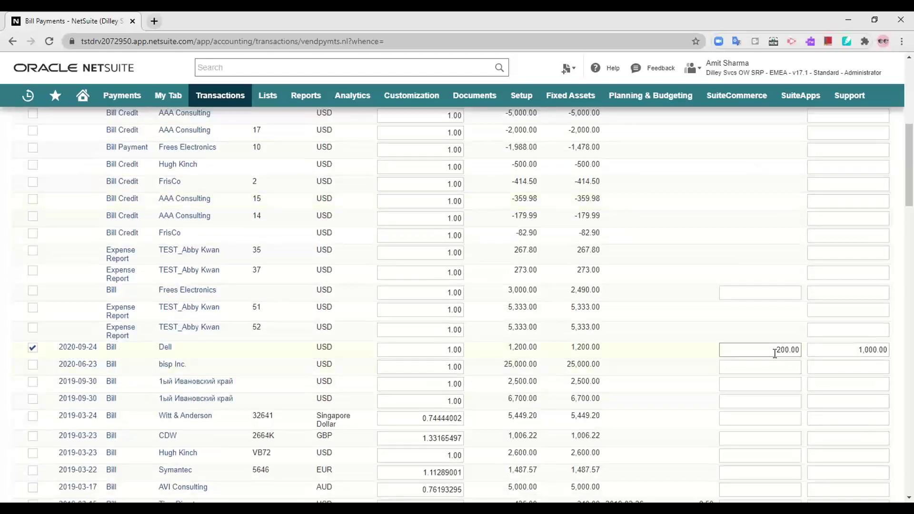
pyautogui.moveTo(774, 353); pyautogui.dragTo(802, 348)
pyautogui.press('BackSpace')
pyautogui.click(671, 338)
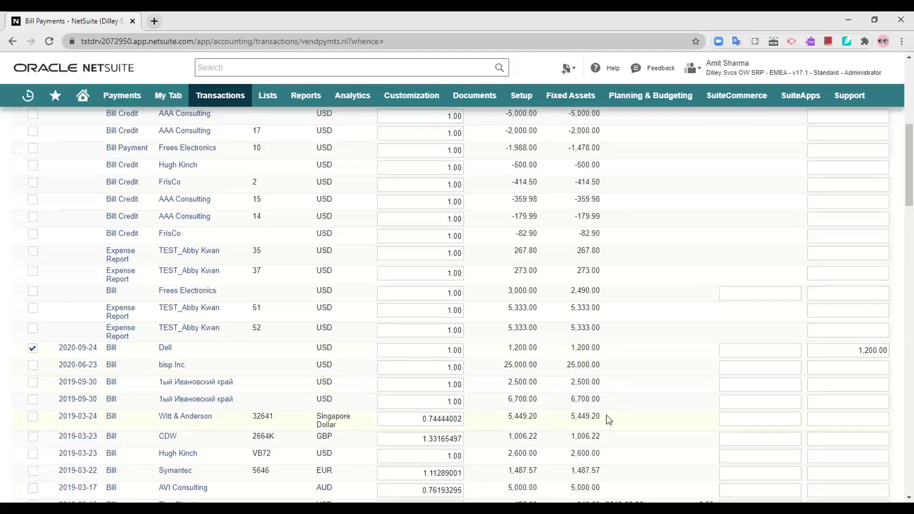
# Check the payment form and the remaining open bills, then save the payment for the Dell bill
pyautogui.scroll(6, 608, 419)
pyautogui.scroll(2, 537, 415)
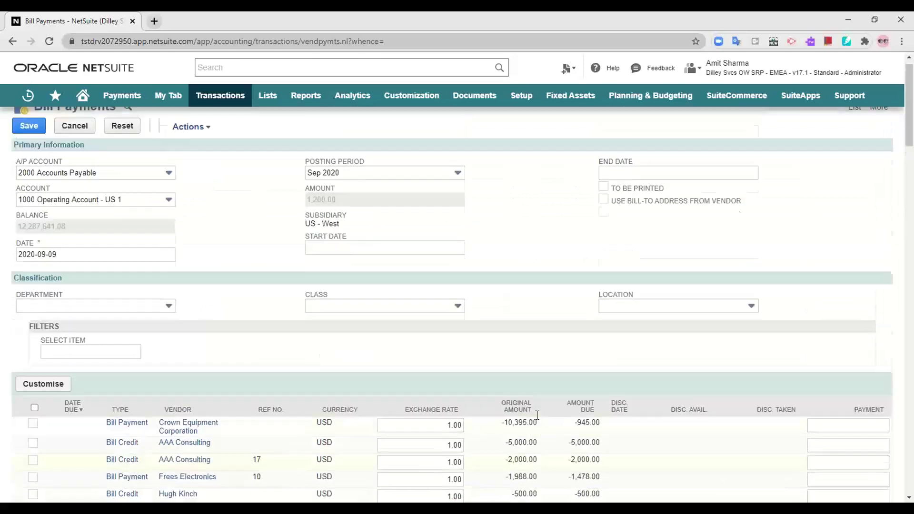
pyautogui.scroll(-7, 536, 419)
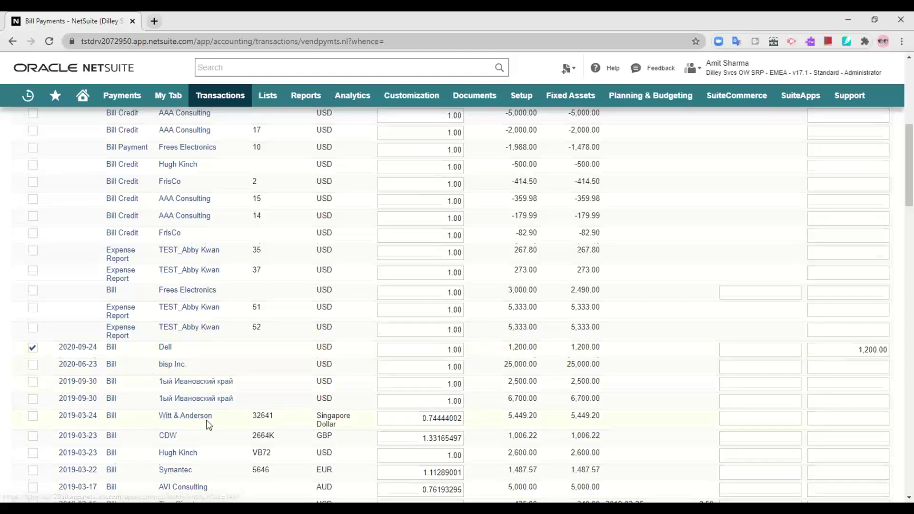
pyautogui.scroll(-12, 204, 421)
pyautogui.scroll(-12, 208, 425)
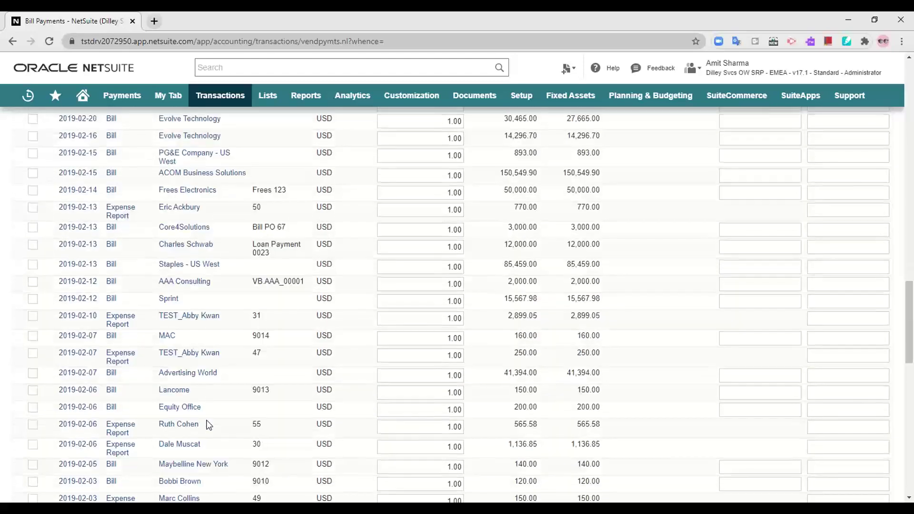
pyautogui.scroll(17, 208, 425)
pyautogui.scroll(10, 208, 425)
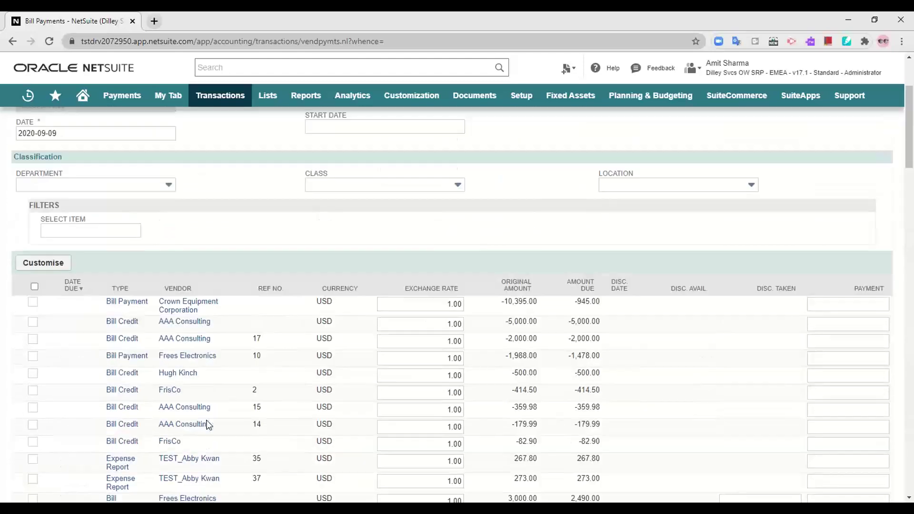
pyautogui.click(20, 142)
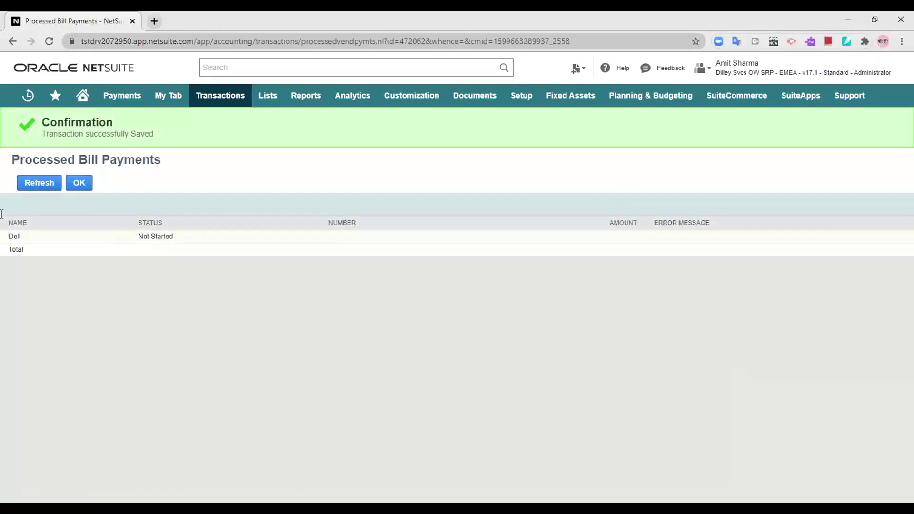
# Refresh the processed bill payments repeatedly to check the Dell payment's processing status
pyautogui.click(52, 189)
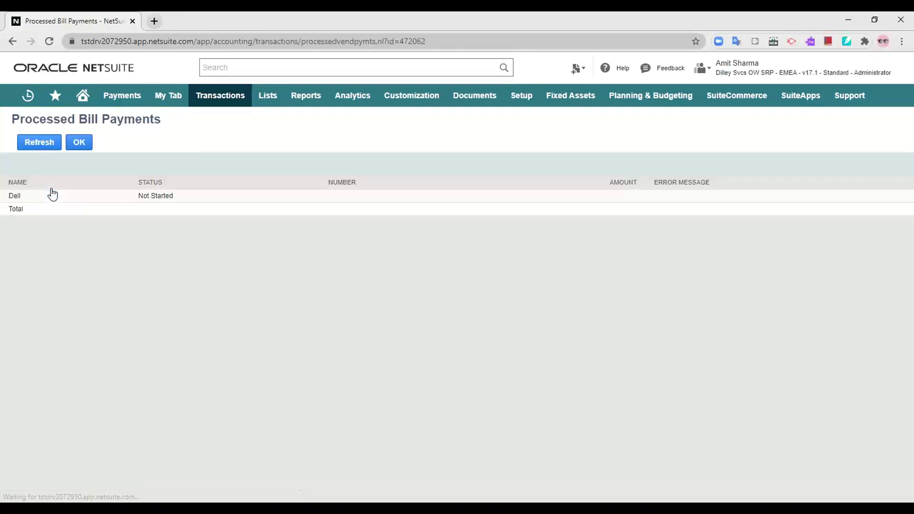
pyautogui.click(38, 145)
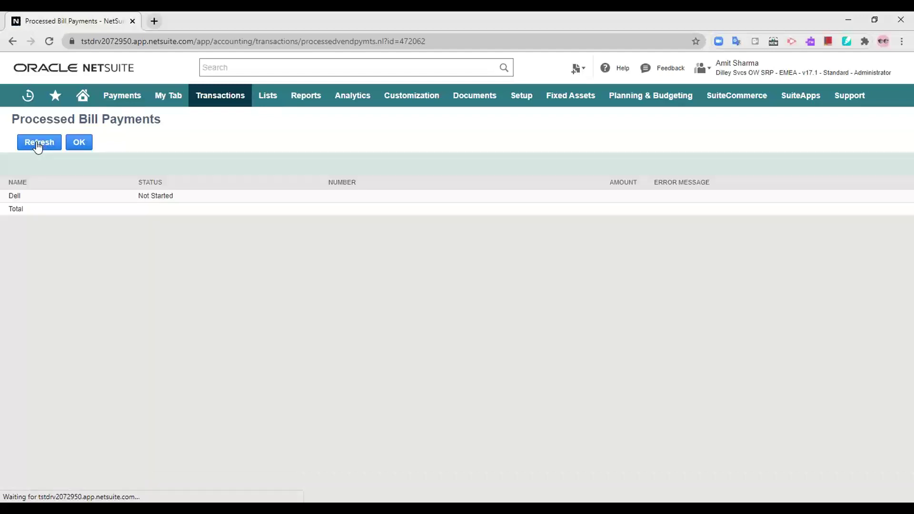
pyautogui.click(38, 145)
pyautogui.click(38, 145)
pyautogui.click(38, 145)
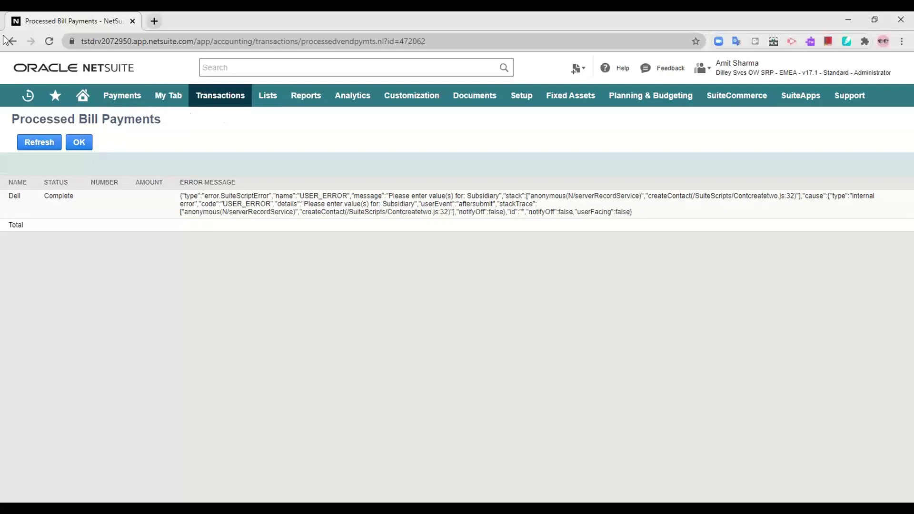
# Open the list of bill payments and view the Dell payment dated 2020-09-09
pyautogui.moveTo(196, 107)
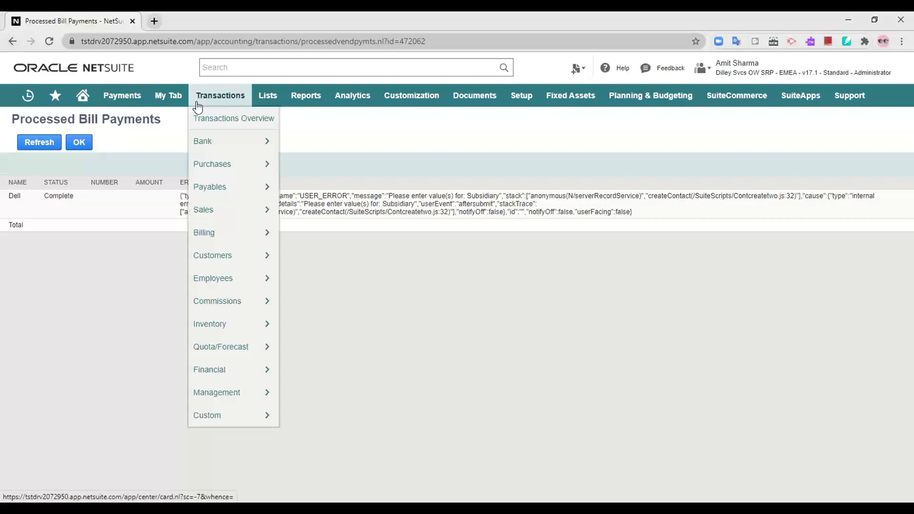
pyautogui.moveTo(212, 187)
pyautogui.moveTo(310, 267)
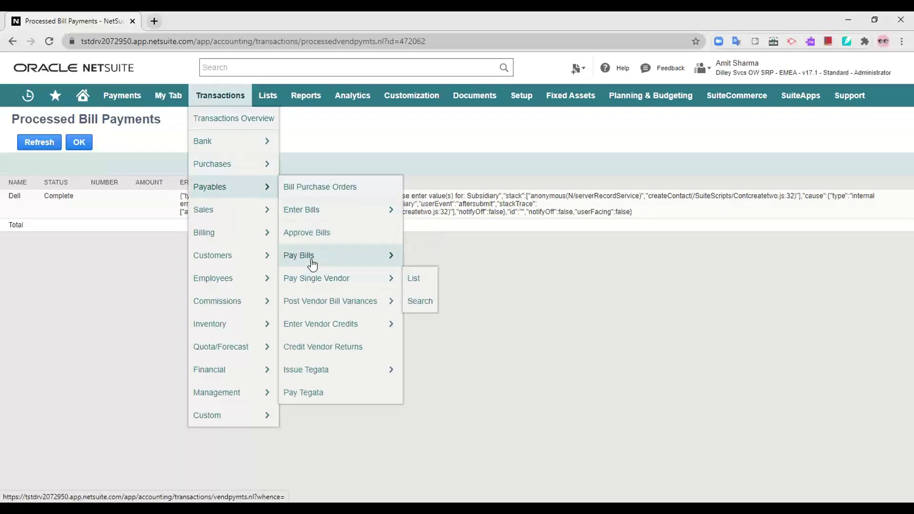
pyautogui.click(414, 279)
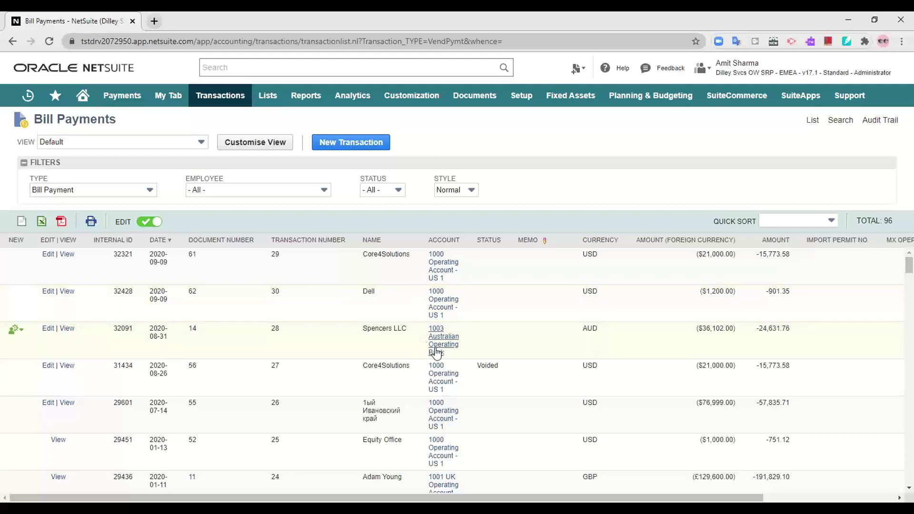
pyautogui.click(68, 291)
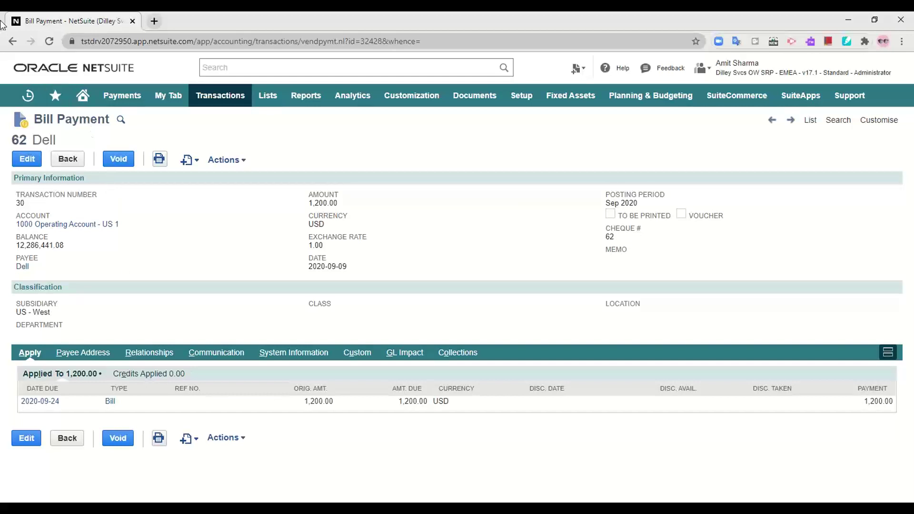
# View the voided Core4Solutions bill payment for comparison, then reopen the Dell bill payment
pyautogui.click(9, 40)
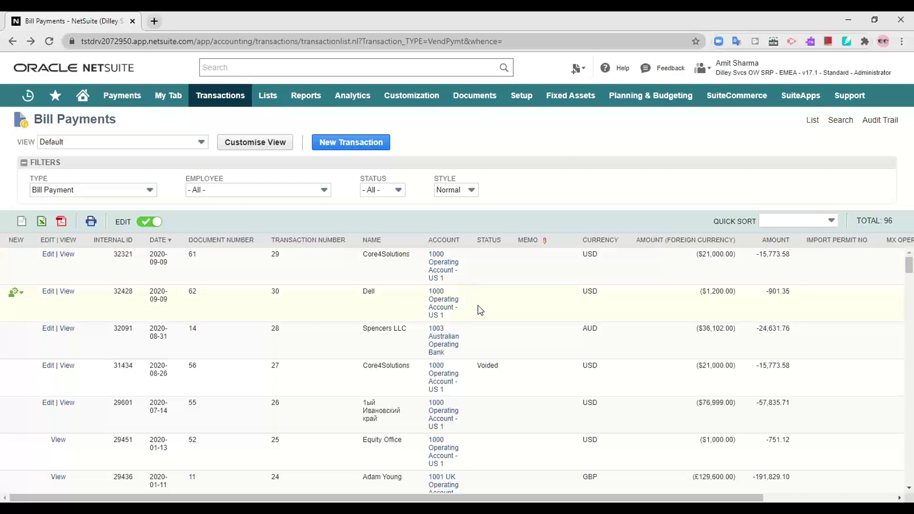
pyautogui.click(66, 367)
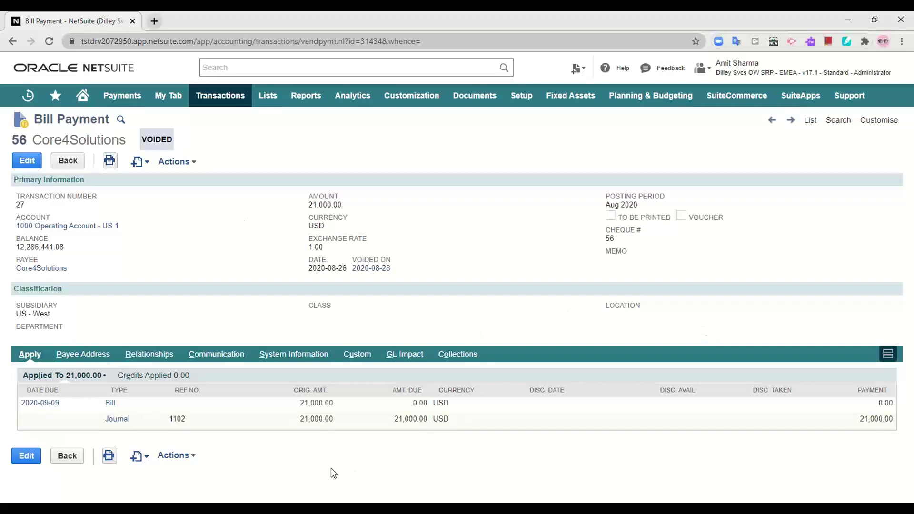
pyautogui.click(11, 42)
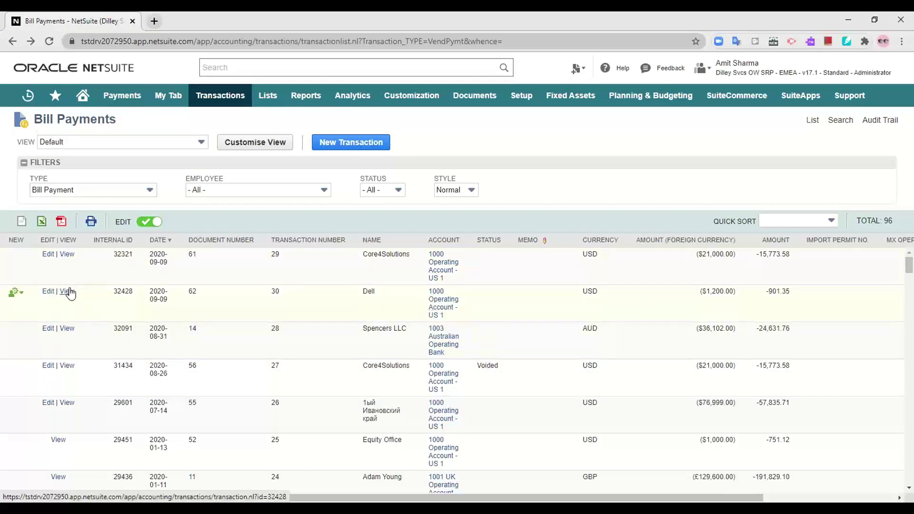
pyautogui.click(68, 292)
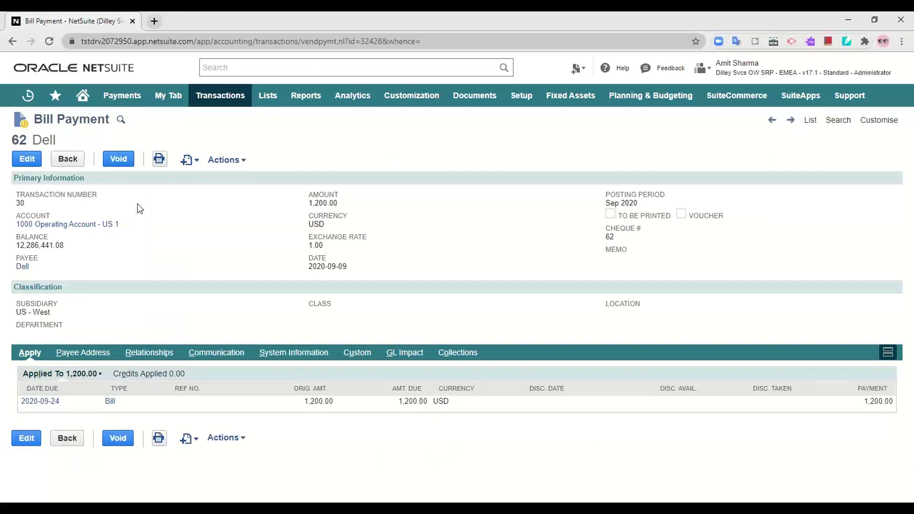
# Return to the bill payments list and check the procure-to-pay flow slide in PowerPoint before coming back to NetSuite
pyautogui.click(13, 42)
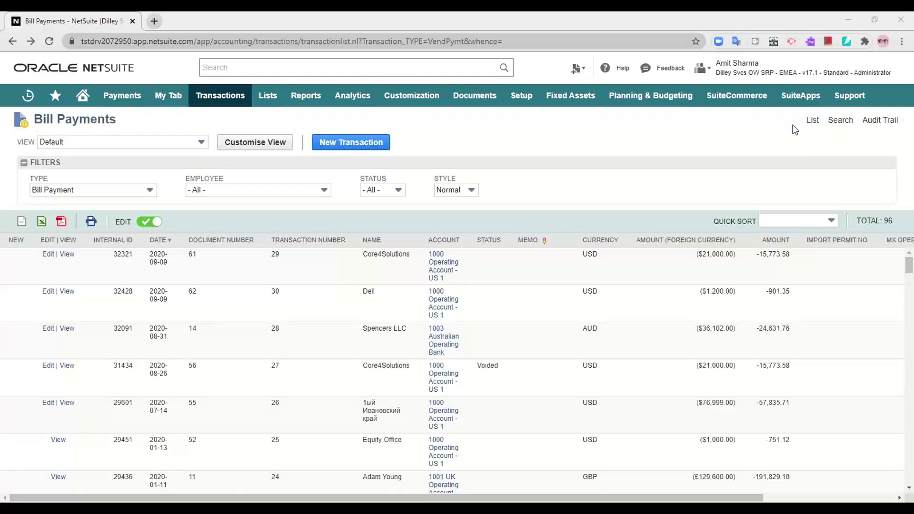
pyautogui.hotkey('alt', 'Tab')
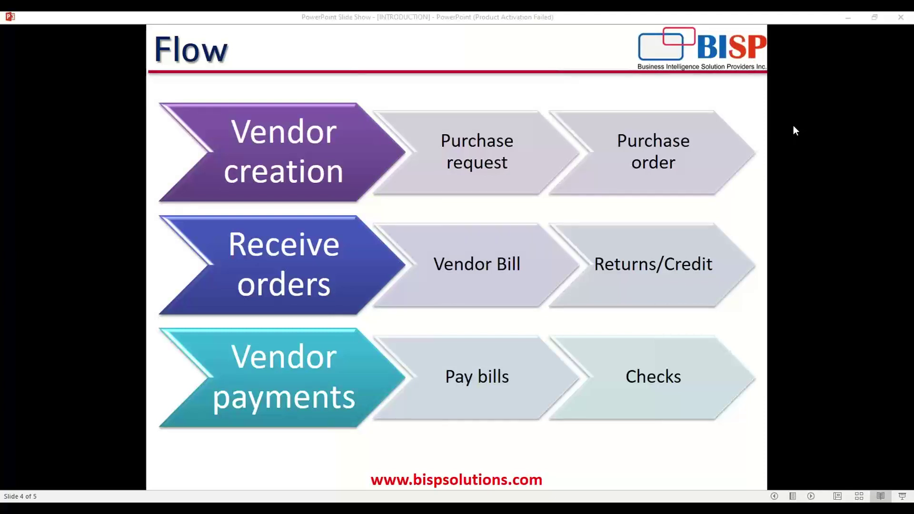
pyautogui.hotkey('alt', 'Tab')
# Open the Payments overview page and start a new cheque from its shortcuts
pyautogui.moveTo(123, 101)
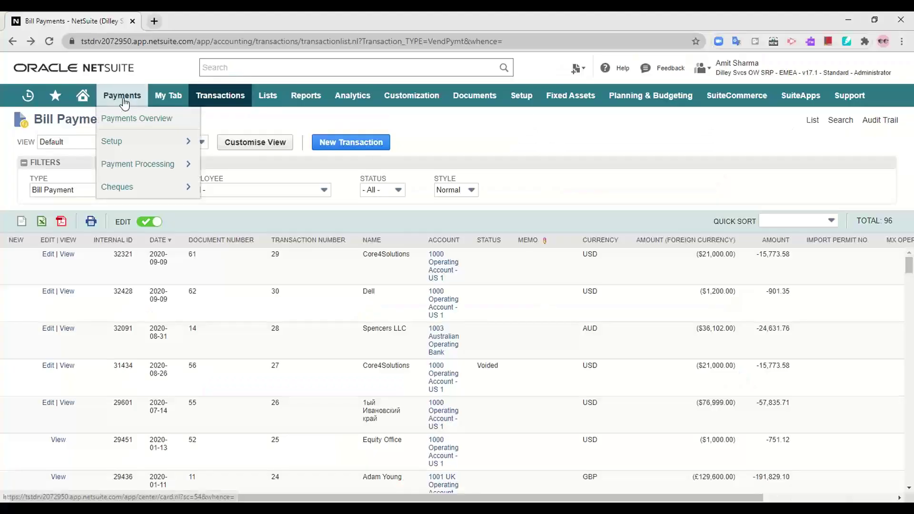
pyautogui.click(133, 119)
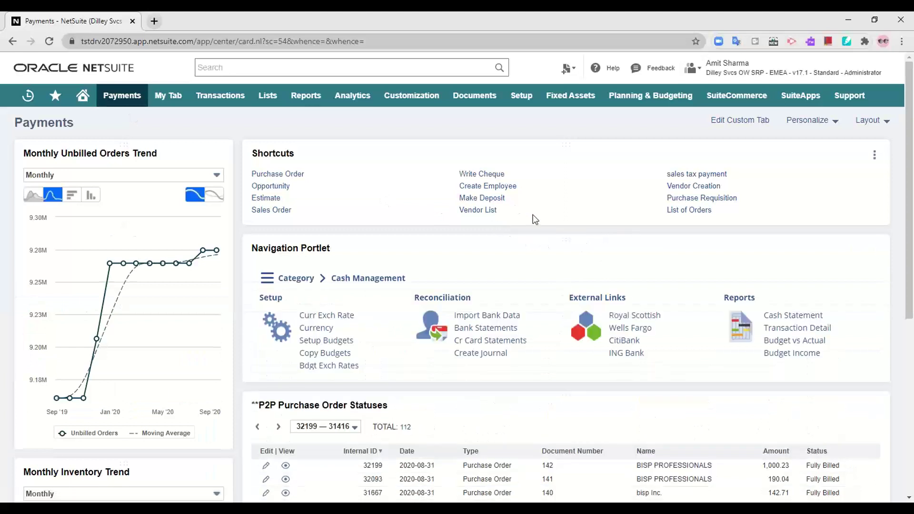
pyautogui.click(471, 181)
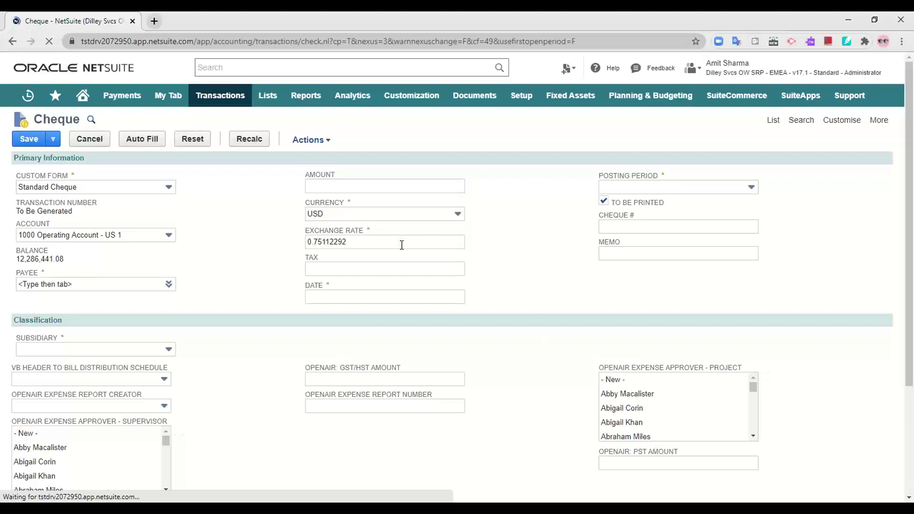
# Browse the full payee list and choose 1ый Ивановский край as the cheque's payee
pyautogui.click(84, 283)
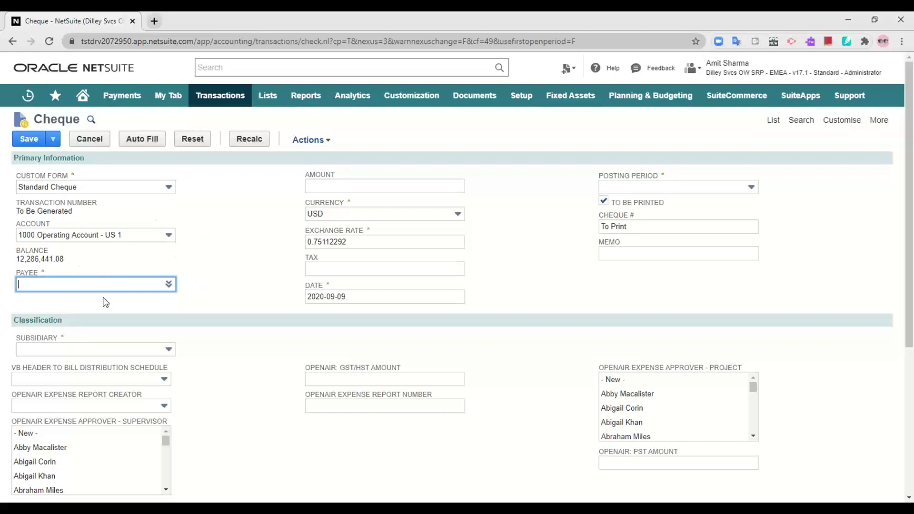
pyautogui.click(170, 286)
pyautogui.click(141, 298)
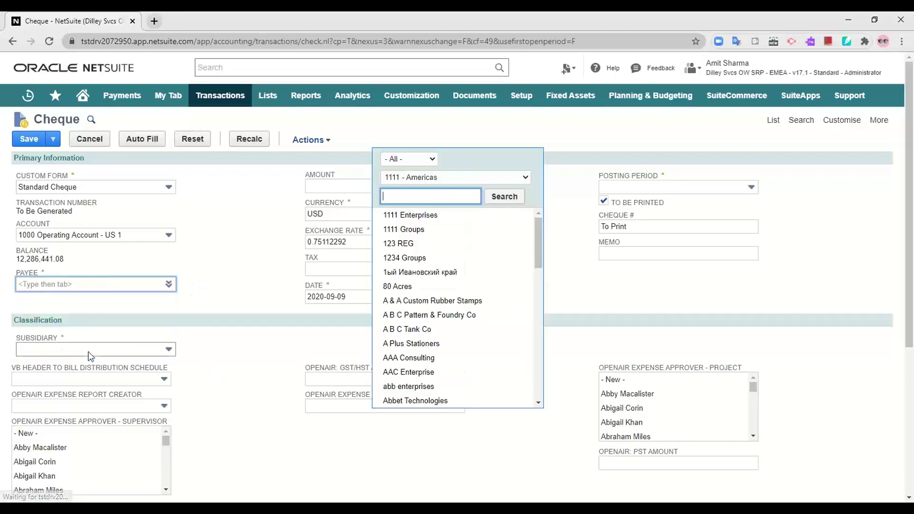
pyautogui.click(439, 180)
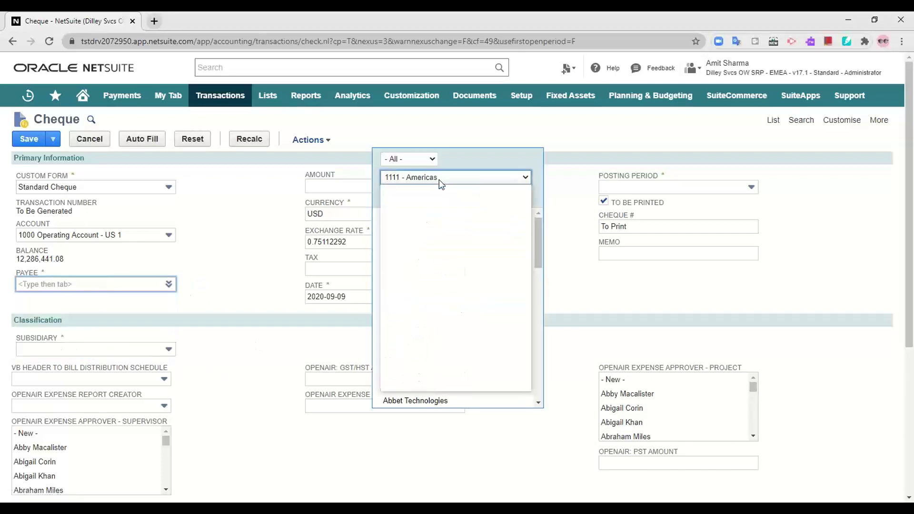
pyautogui.click(439, 179)
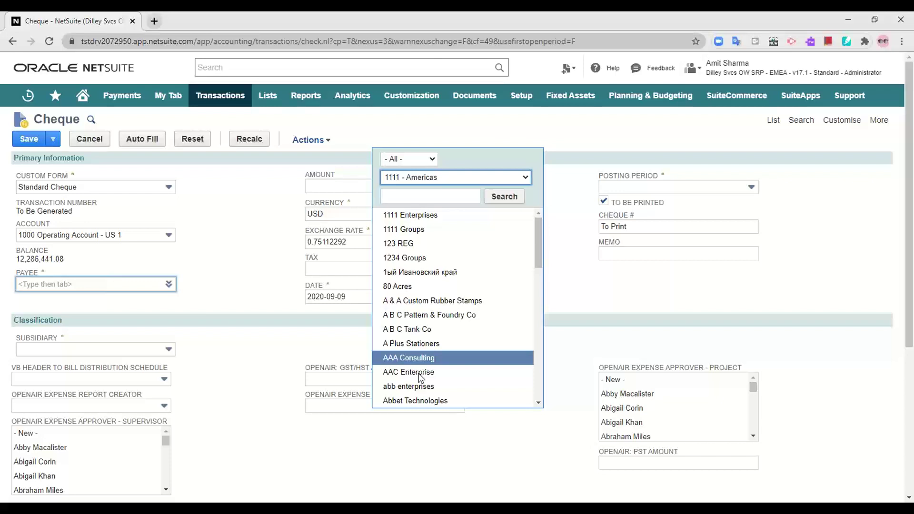
pyautogui.scroll(-2, 421, 378)
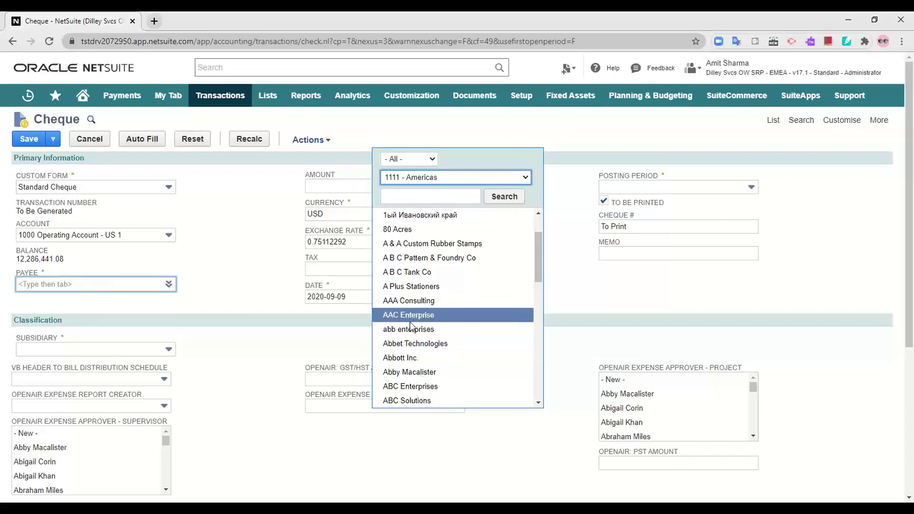
pyautogui.scroll(1, 413, 393)
pyautogui.scroll(-5, 413, 391)
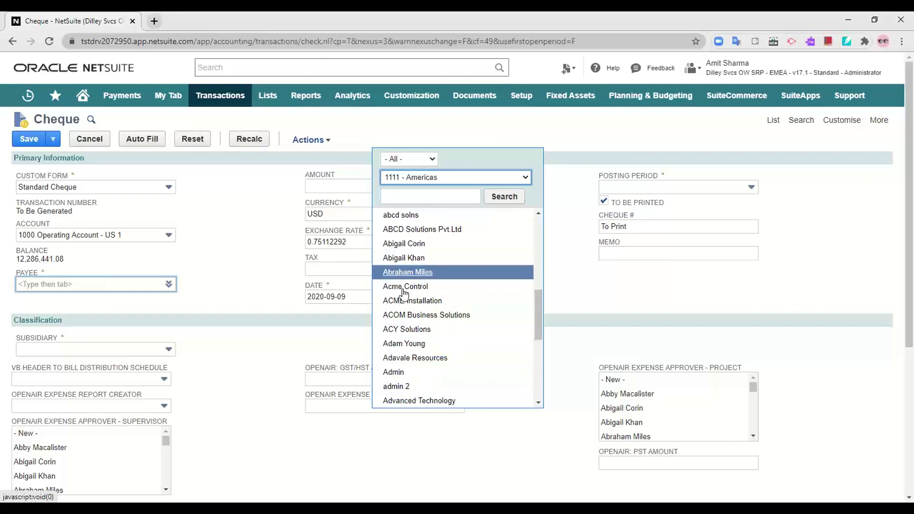
pyautogui.scroll(-2, 413, 326)
pyautogui.scroll(-4, 414, 352)
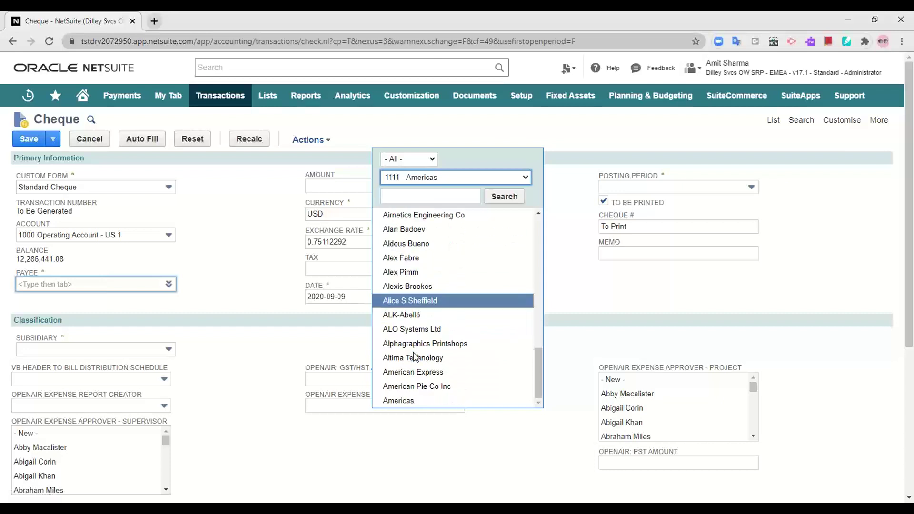
pyautogui.scroll(8, 415, 356)
pyautogui.scroll(4, 414, 357)
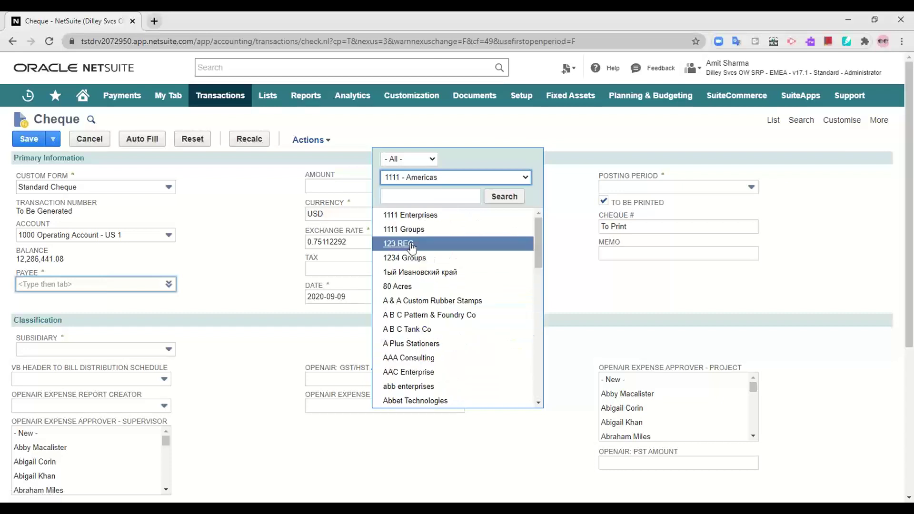
pyautogui.click(410, 273)
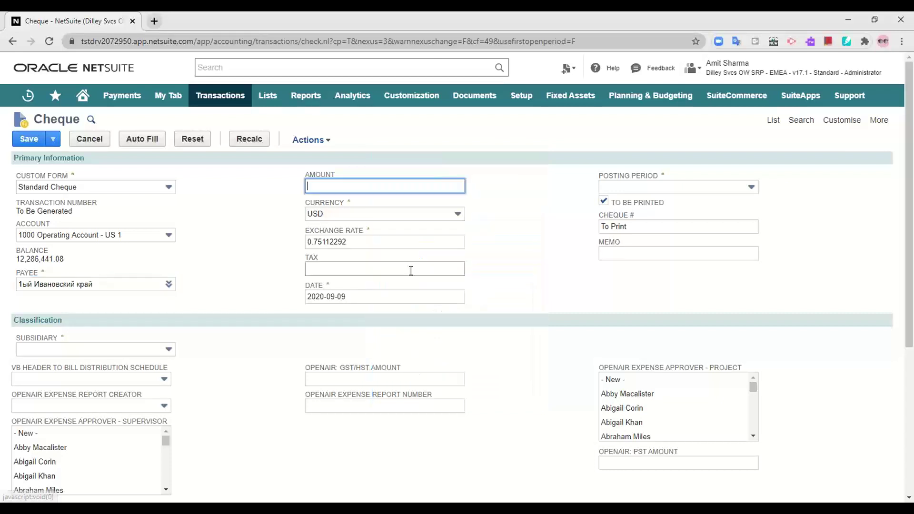
pyautogui.click(213, 267)
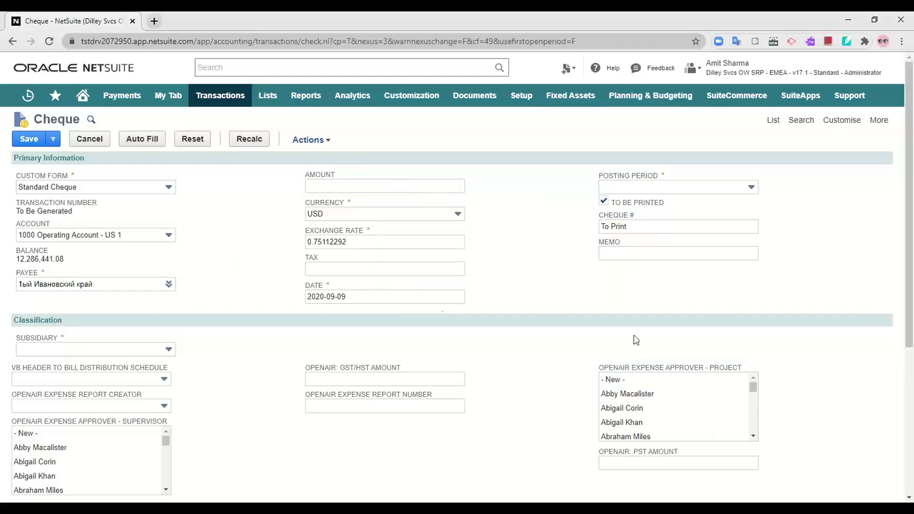
# Examine the cheque form's primary information and its expense and item lines, then switch to the PowerPoint flow slide
pyautogui.scroll(-5, 479, 385)
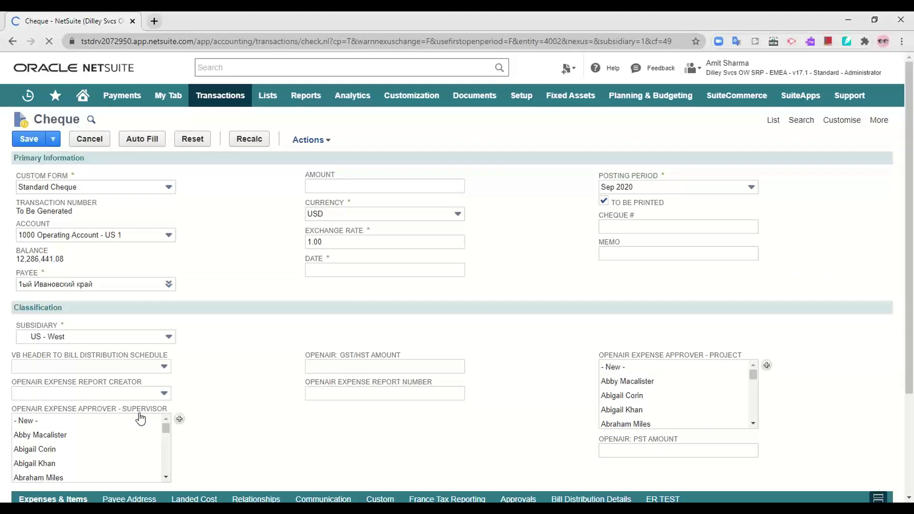
pyautogui.scroll(-3, 255, 457)
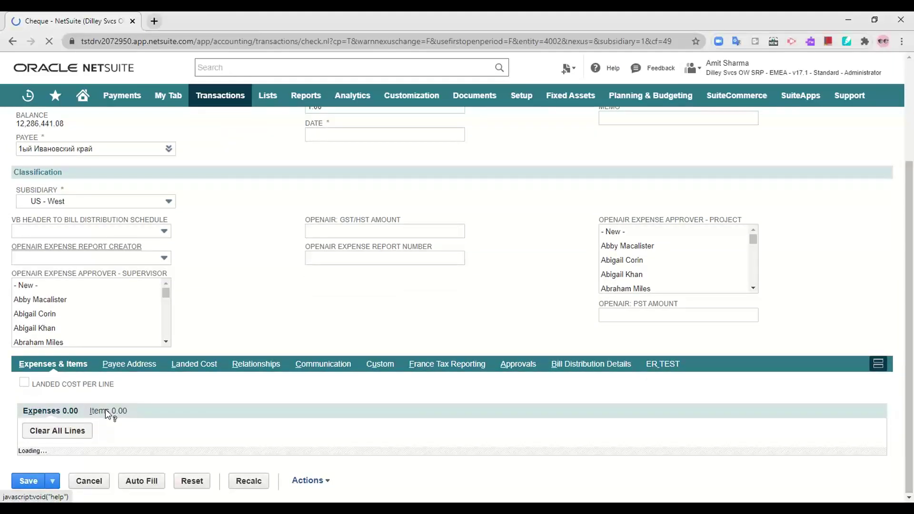
pyautogui.click(104, 410)
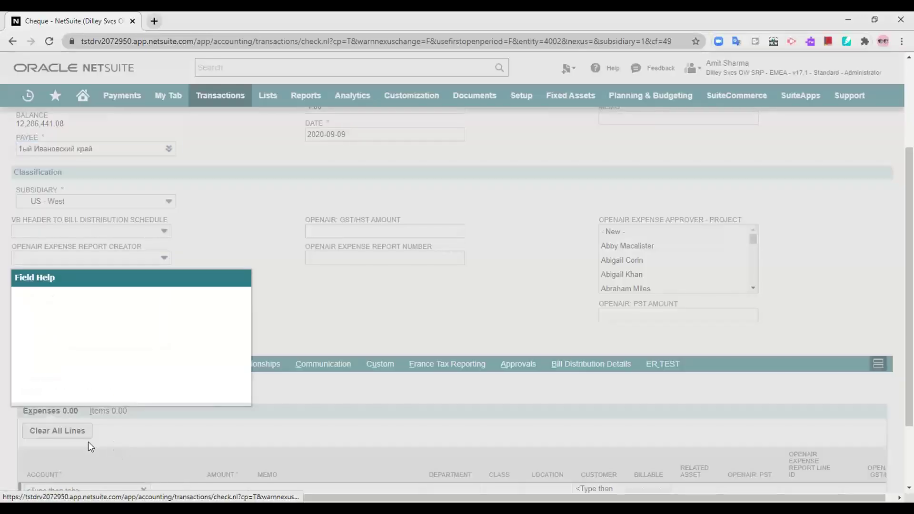
pyautogui.click(245, 278)
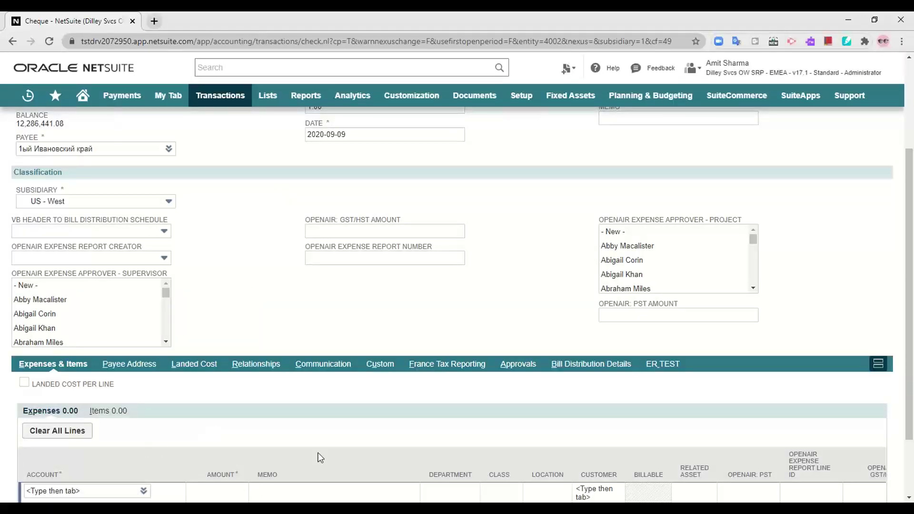
pyautogui.scroll(3, 273, 425)
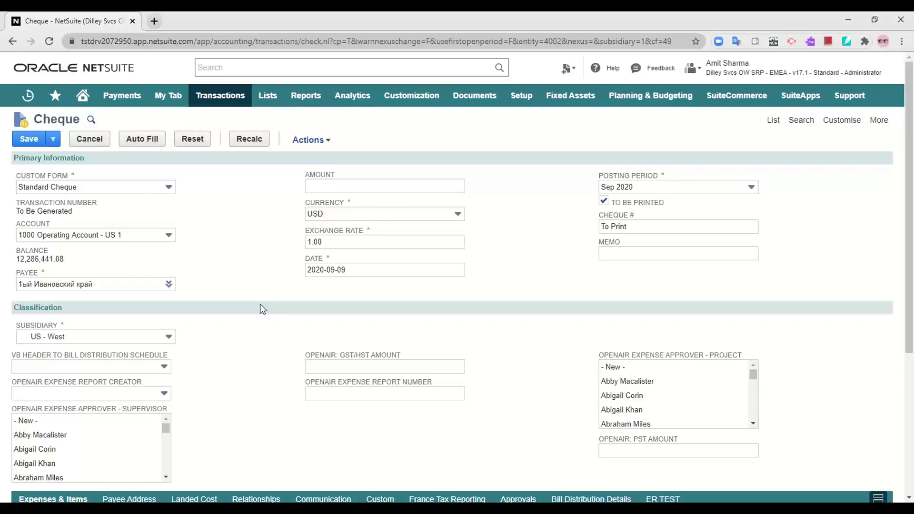
pyautogui.click(428, 269)
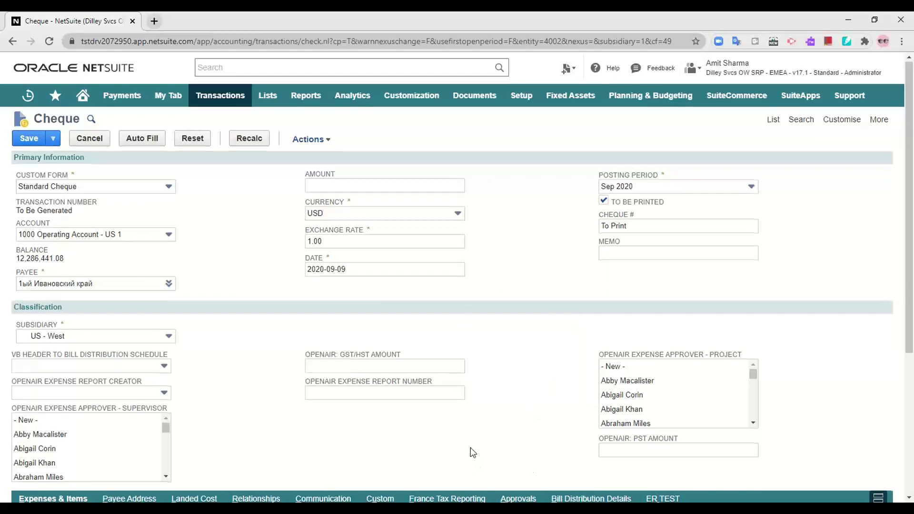
pyautogui.scroll(-3, 469, 445)
pyautogui.scroll(-2, 197, 380)
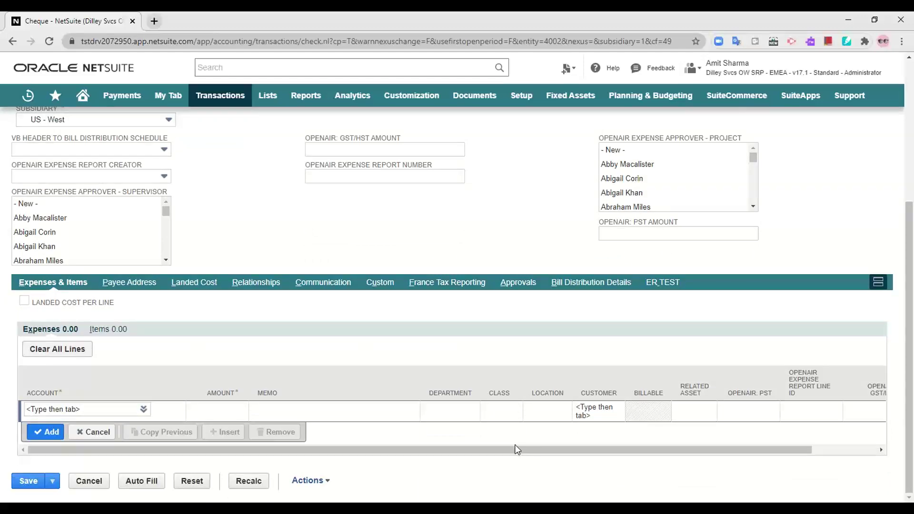
pyautogui.scroll(4, 517, 450)
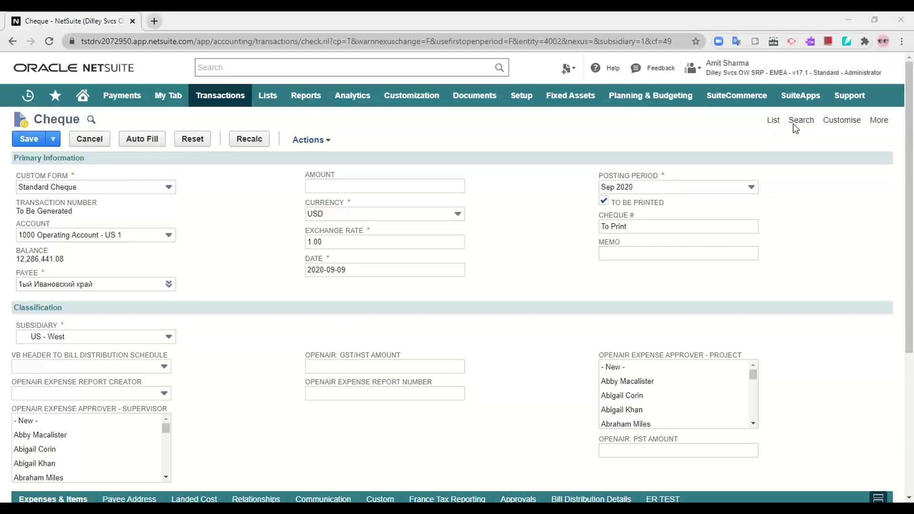
pyautogui.hotkey('alt', 'Tab')
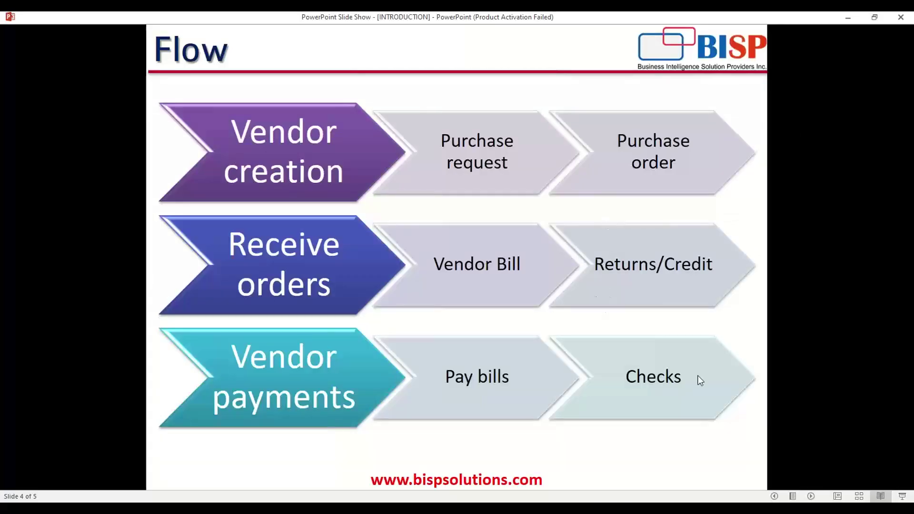